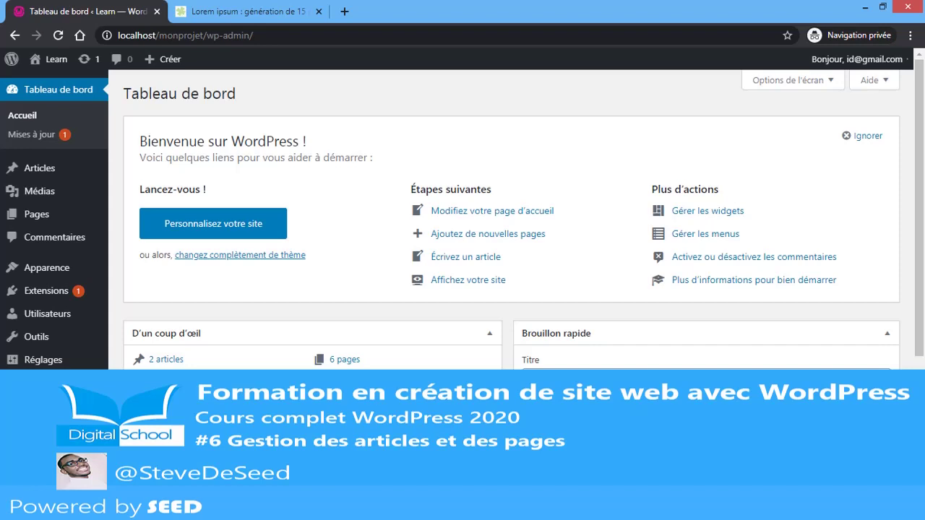
- Start a new article and go through the block editor's introductory tips until they close
scroll(511, 289, "down", 3)
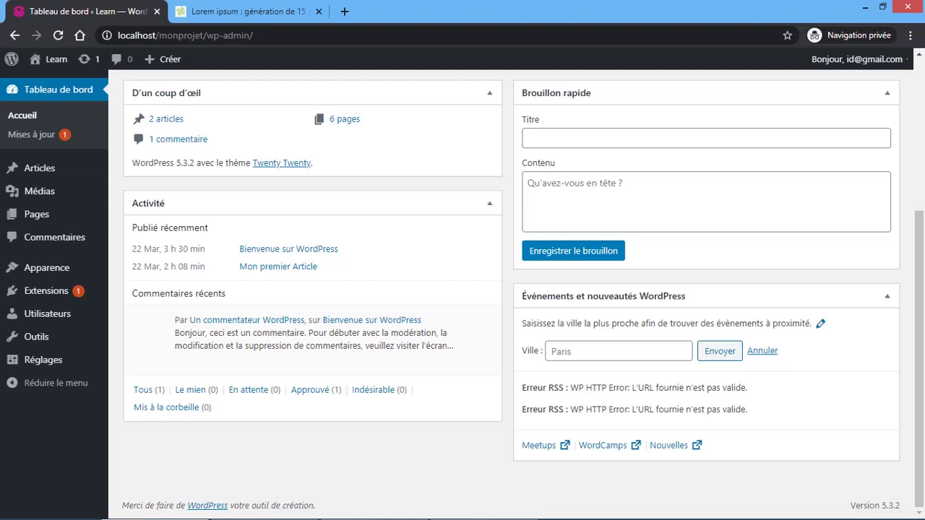
mouse_move(42, 172)
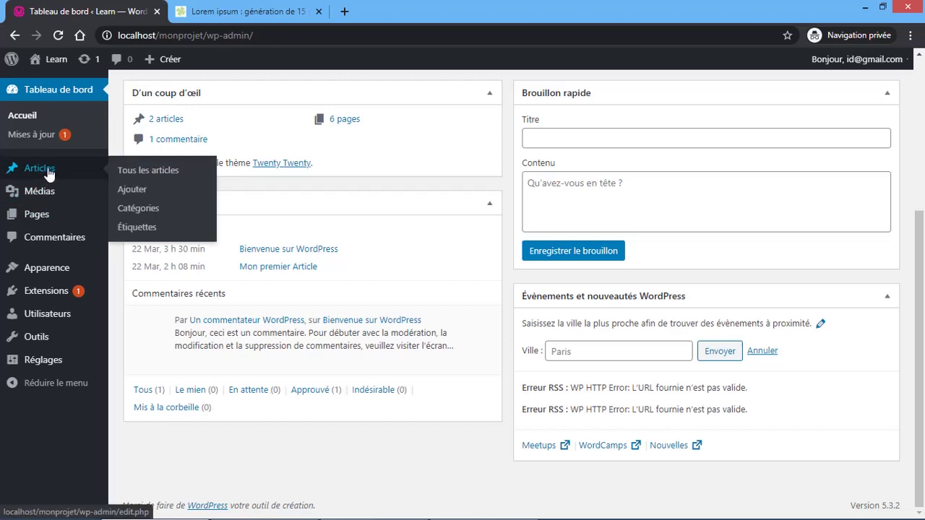
left_click(132, 191)
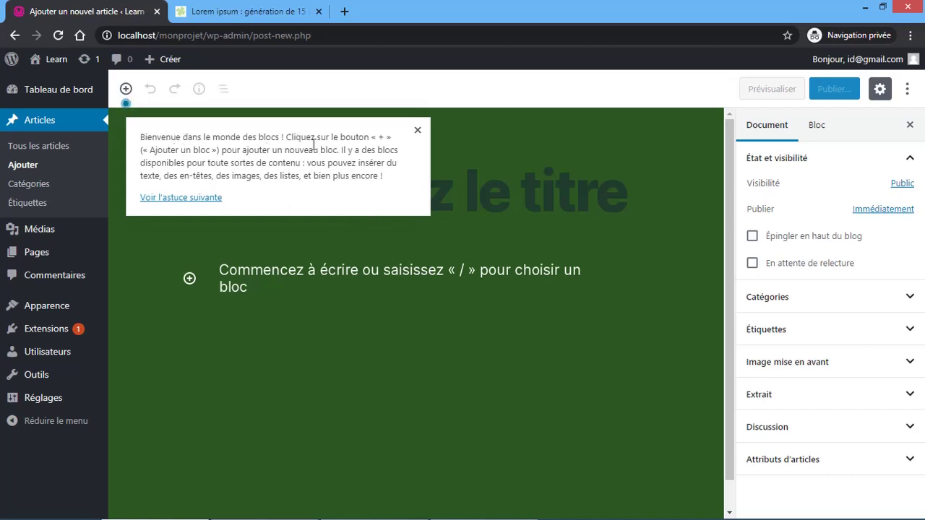
left_click(186, 208)
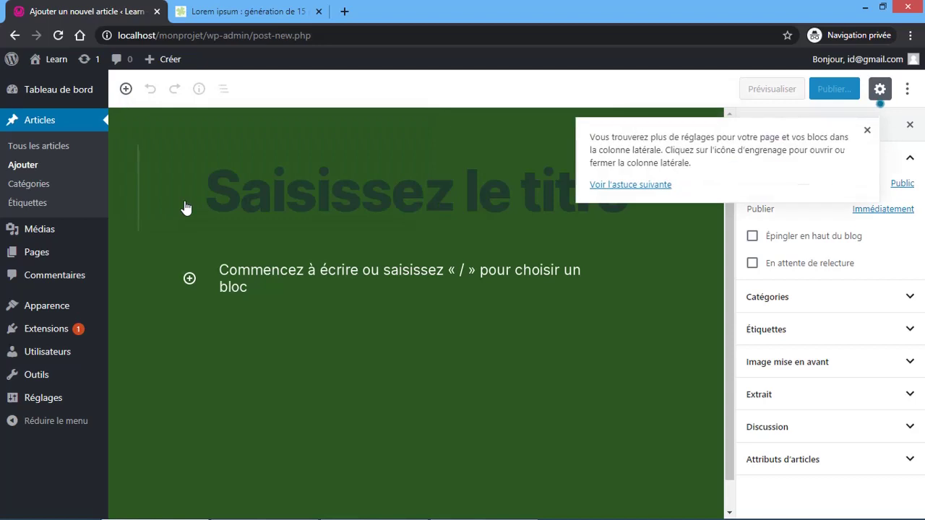
left_click(636, 186)
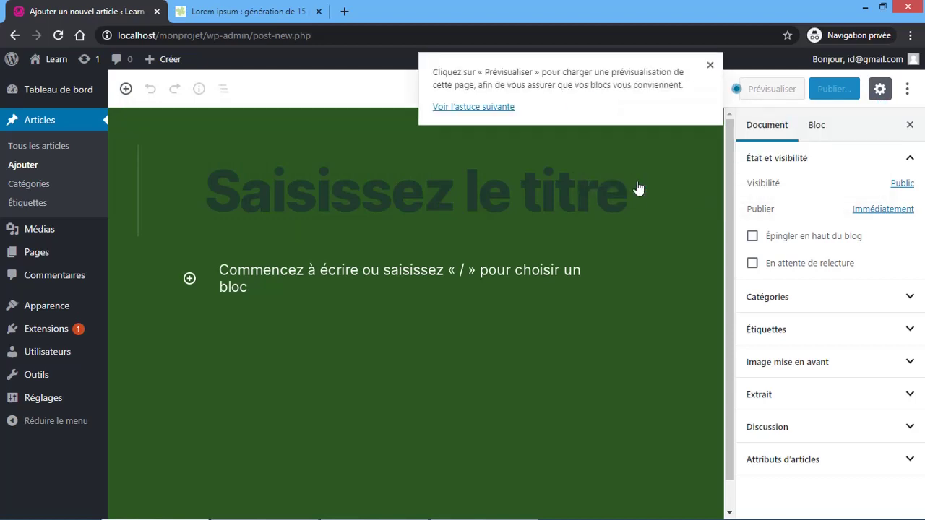
left_click(491, 108)
left_click(510, 110)
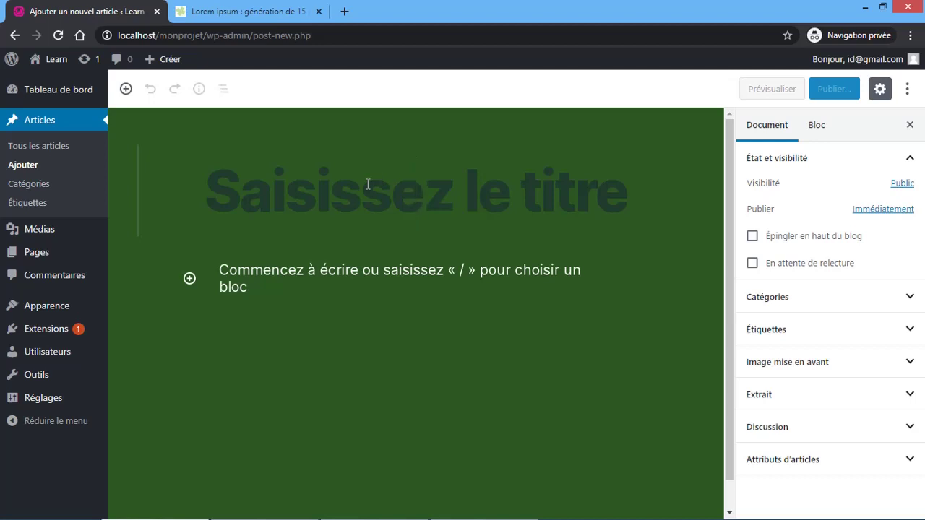
- Title the article "Mon premier Article"
type("Mon ")
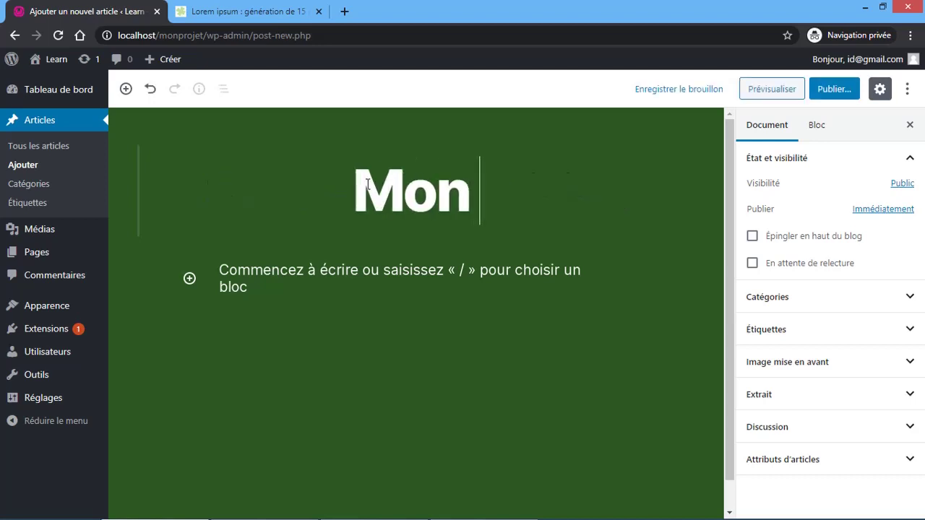
type("premier Ar")
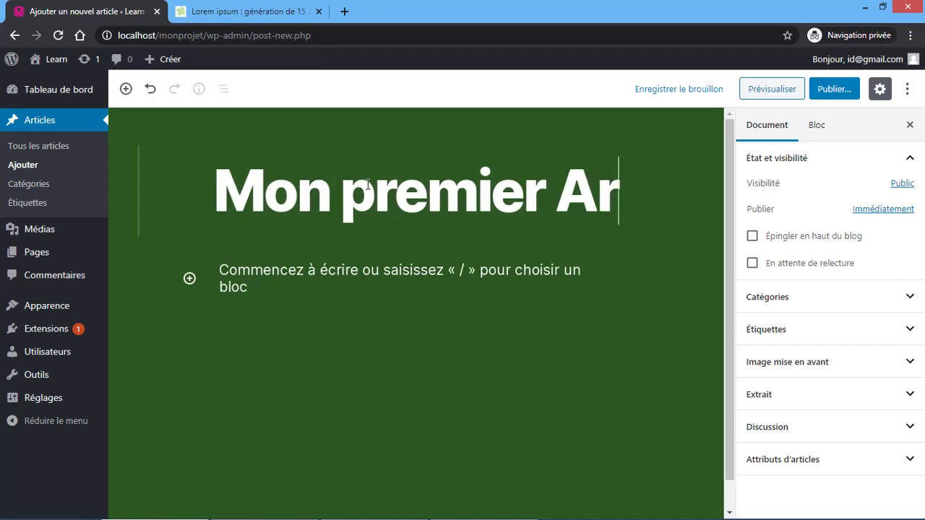
type("ticle")
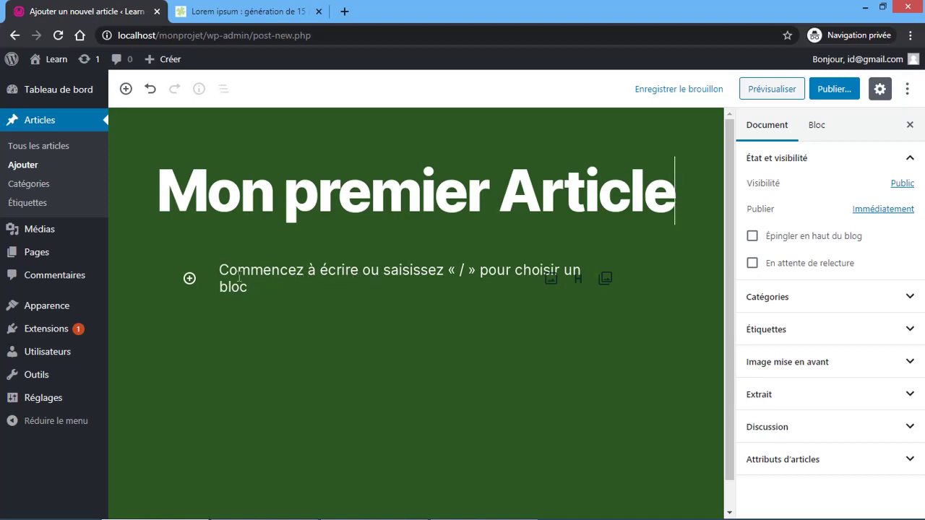
- Browse the available block categories and add a Paragraphe block from Blocs communs beneath the title
left_click(190, 279)
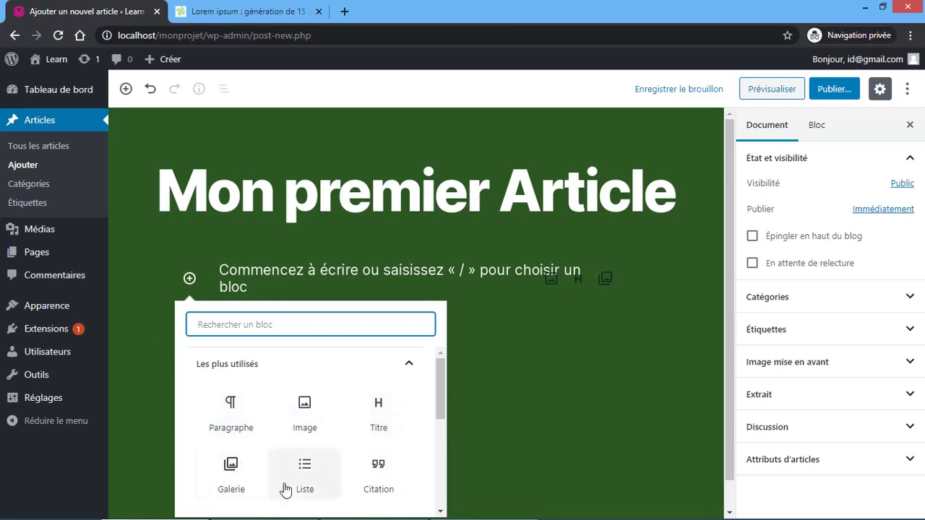
left_click_drag(436, 391, 436, 481)
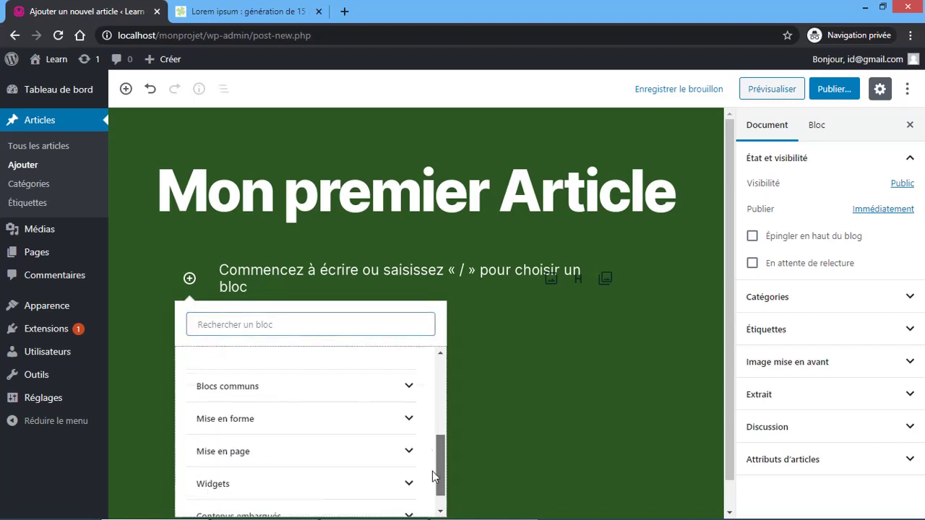
left_click(389, 382)
left_click(386, 381)
left_click(387, 395)
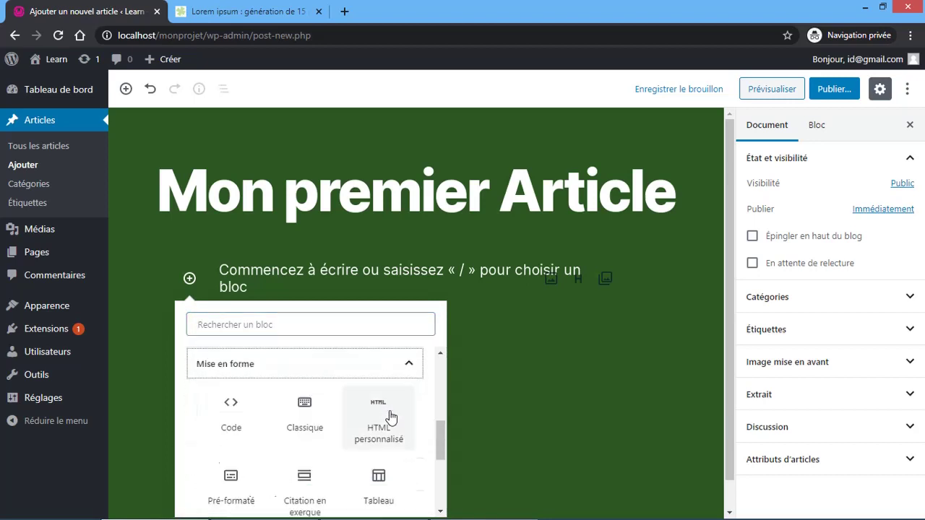
left_click(384, 363)
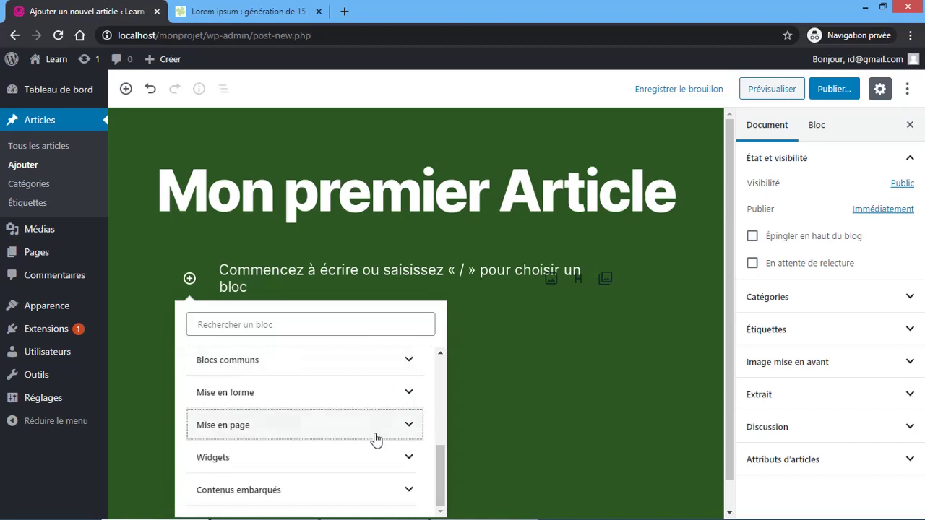
left_click(377, 428)
left_click(382, 376)
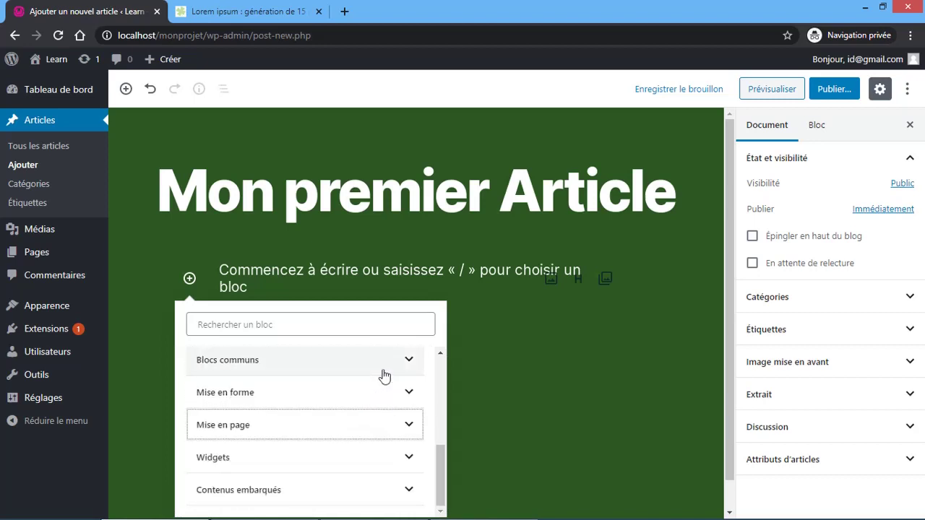
left_click(402, 361)
left_click(234, 407)
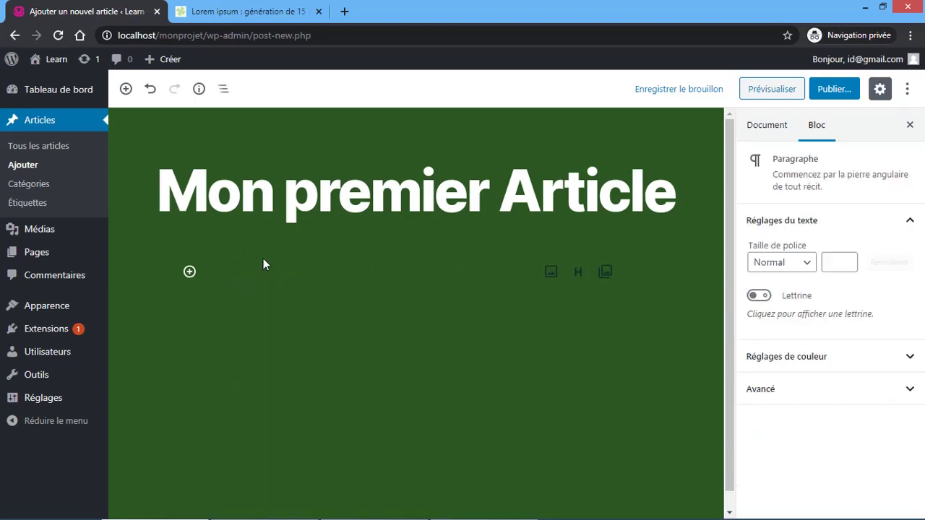
- Copy the first two lorem ipsum paragraphs from the faux-texte.com page and paste them into the article's empty paragraph block
left_click(239, 12)
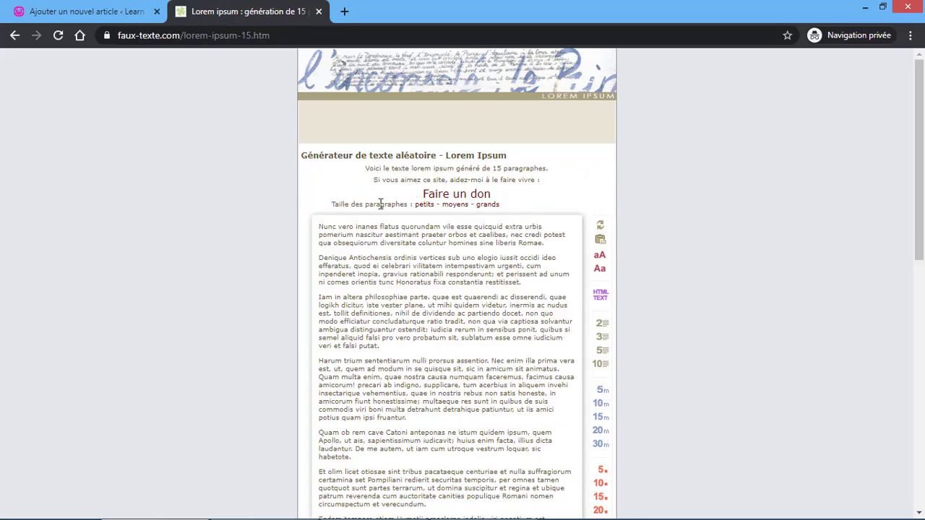
left_click_drag(320, 229, 526, 282)
key("ctrl+c")
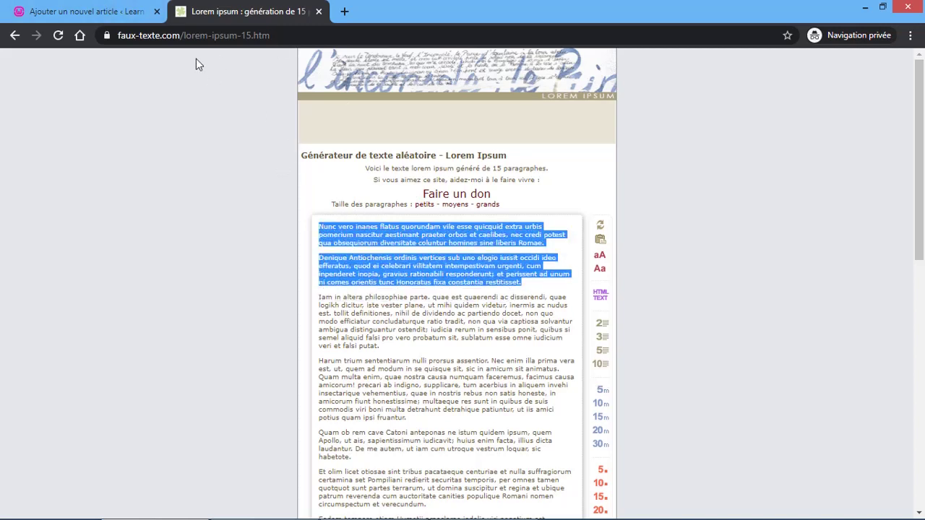
left_click(101, 11)
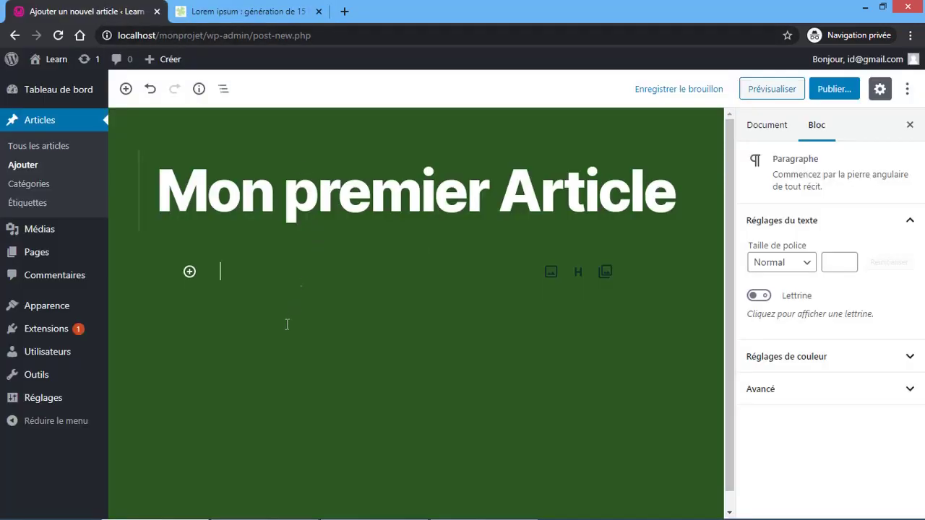
key("ctrl+v")
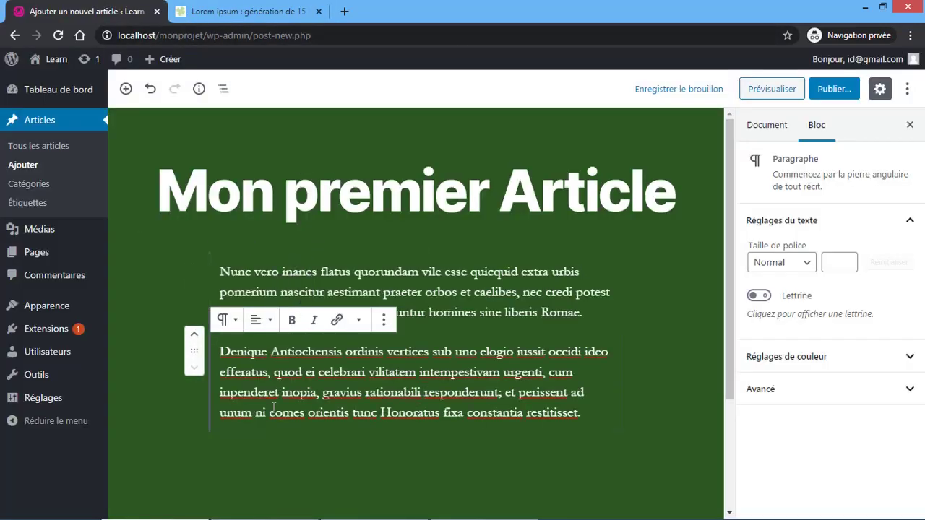
- Start a new block after the second pasted paragraph and make it an Image block
left_click(243, 431)
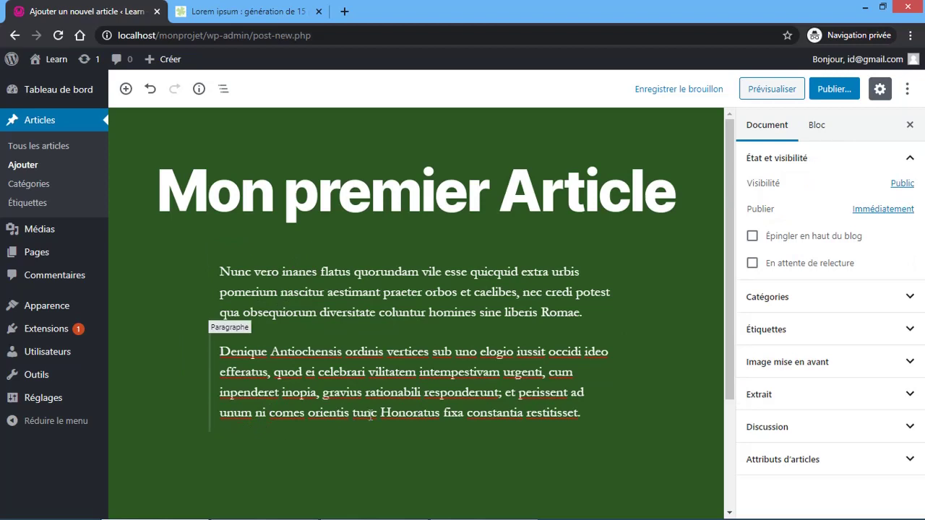
left_click(583, 414)
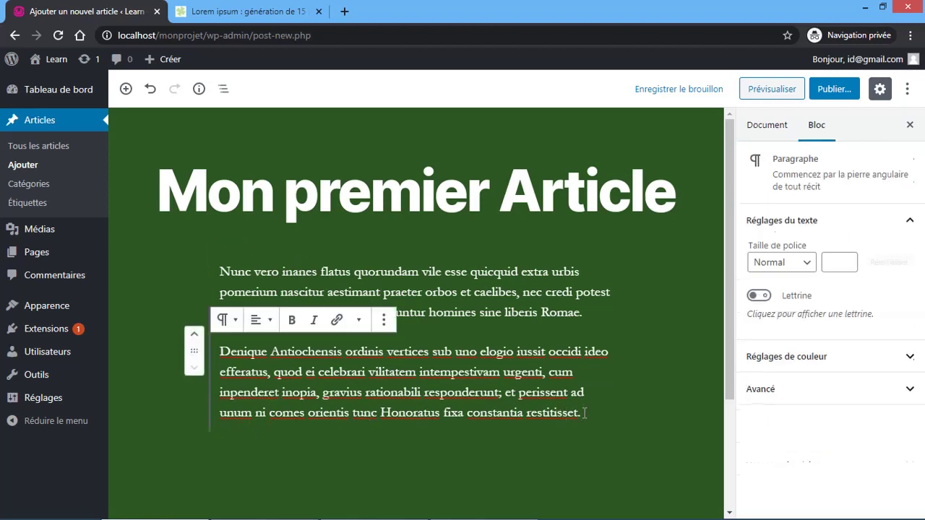
key("Return")
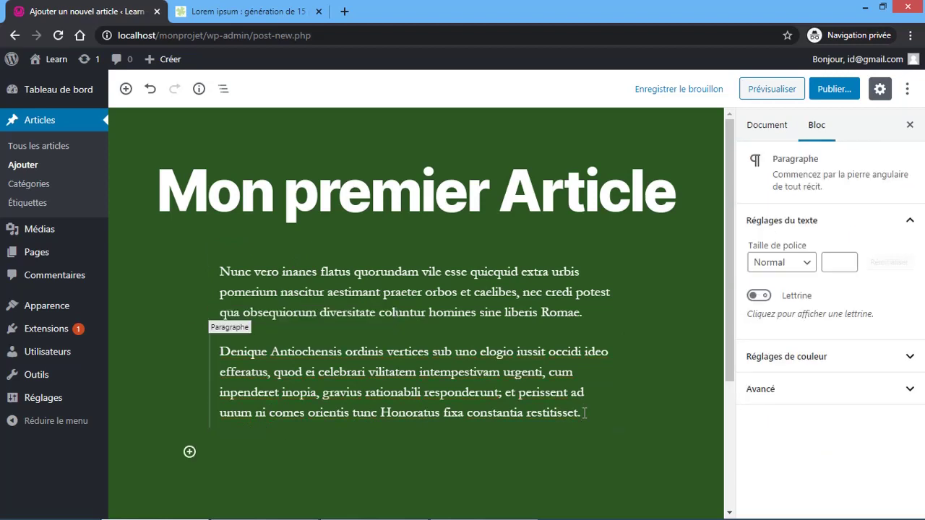
left_click(190, 451)
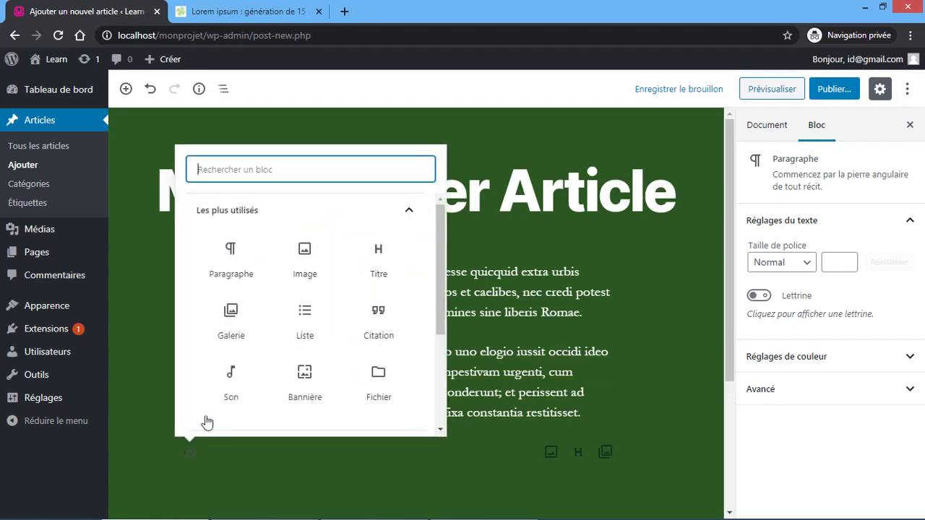
left_click(305, 252)
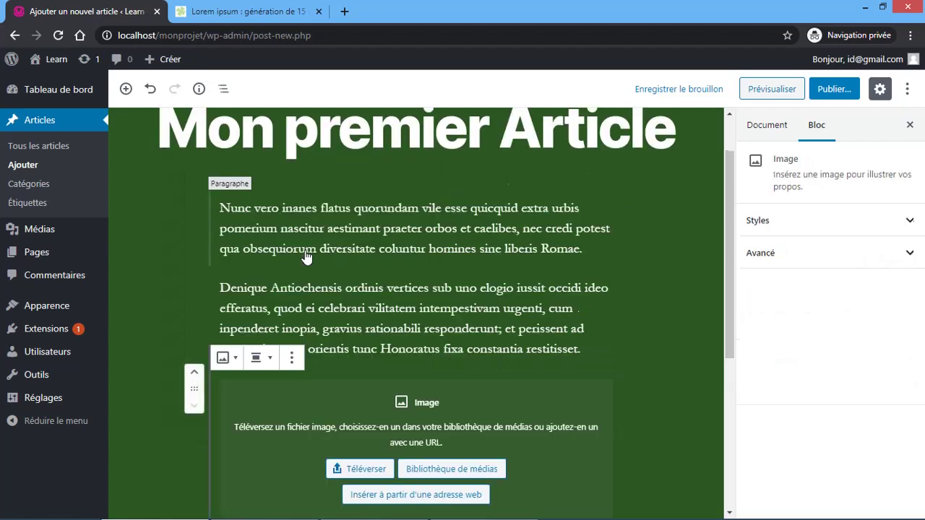
- Insert the car picture bug.jpg from the media library and shrink it to about 561 × 350 pixels
scroll(305, 253, "down", 3)
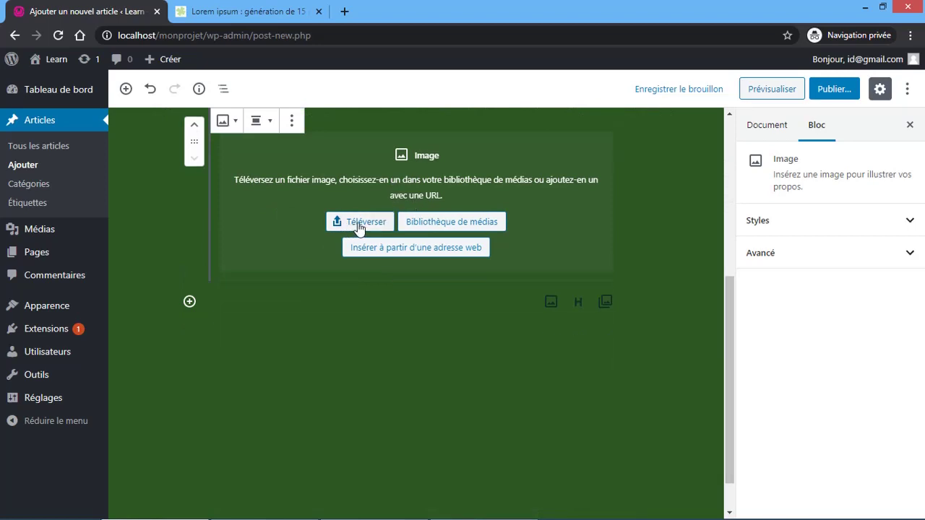
left_click(422, 230)
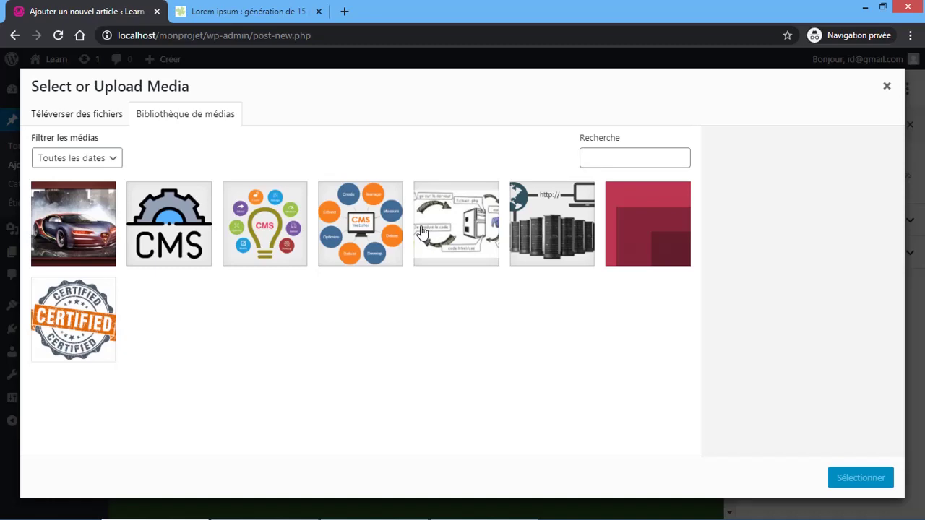
left_click(79, 245)
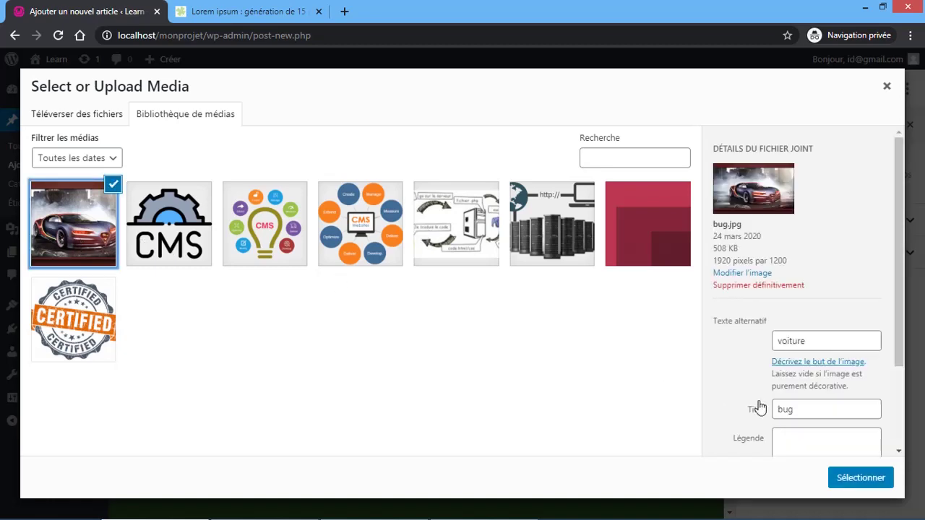
left_click(854, 479)
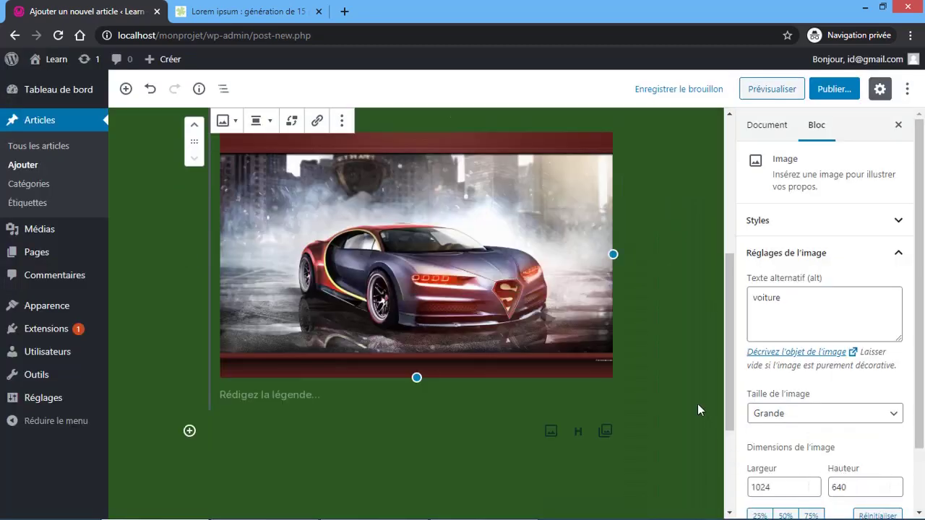
scroll(502, 273, "up", 1)
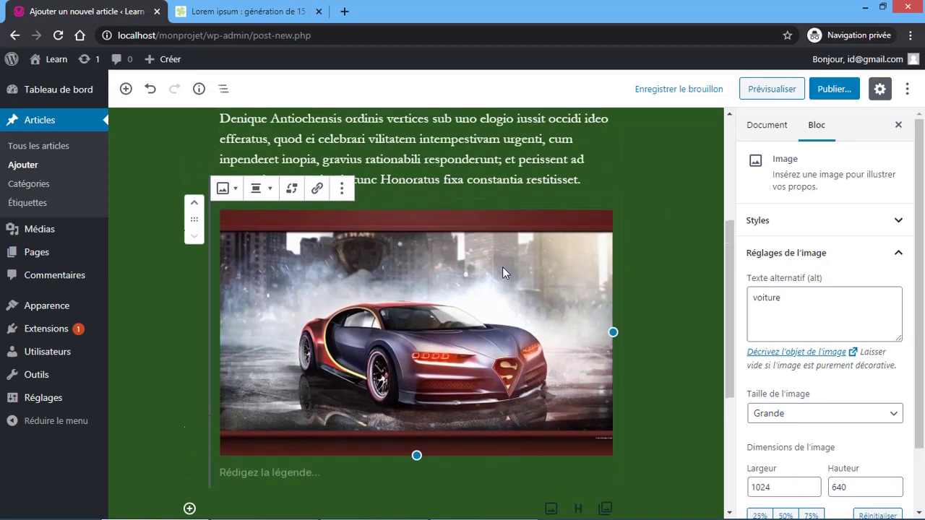
mouse_move(612, 336)
left_mouse_down()
mouse_move(640, 335)
mouse_move(665, 348)
mouse_move(543, 322)
mouse_move(600, 322)
left_mouse_up()
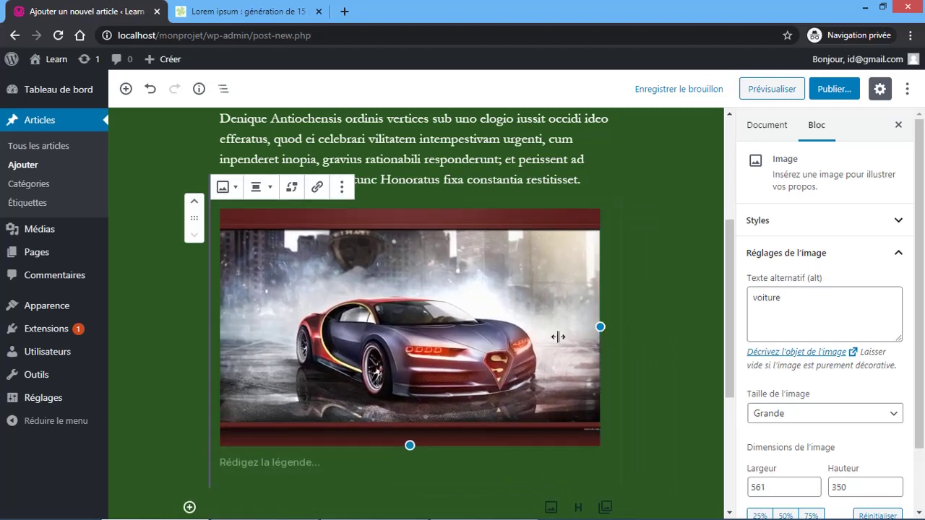
- Caption the car image "Une voiture toute rouge" and format the caption in bold italic
left_click(304, 475)
type("Une ")
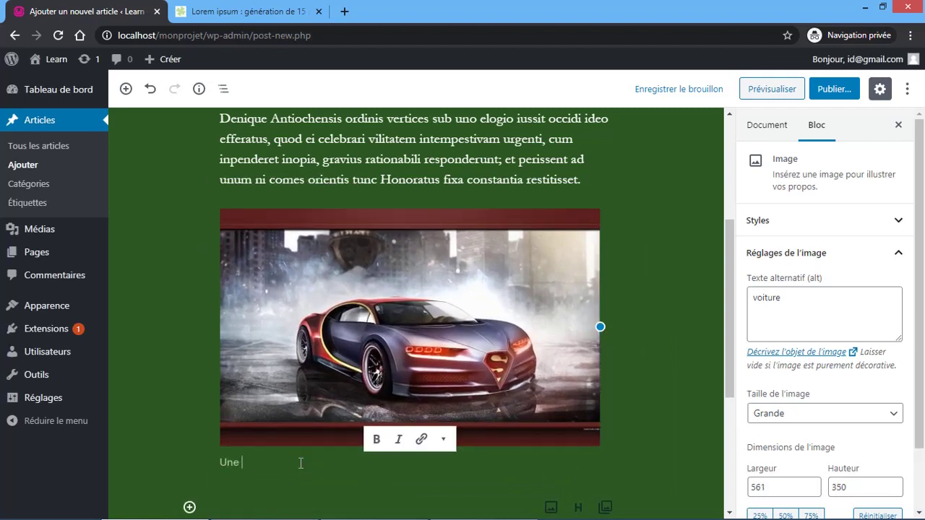
type("voiture toute rouge")
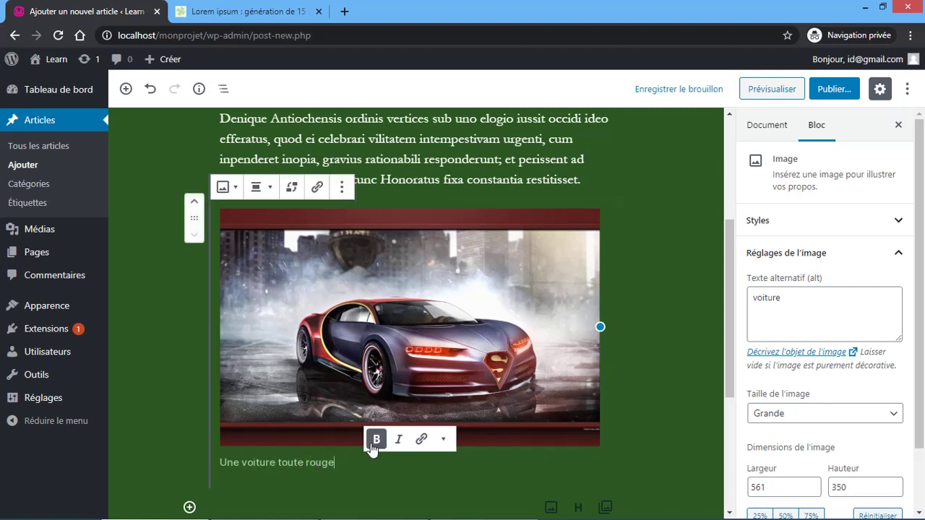
triple_click(329, 462)
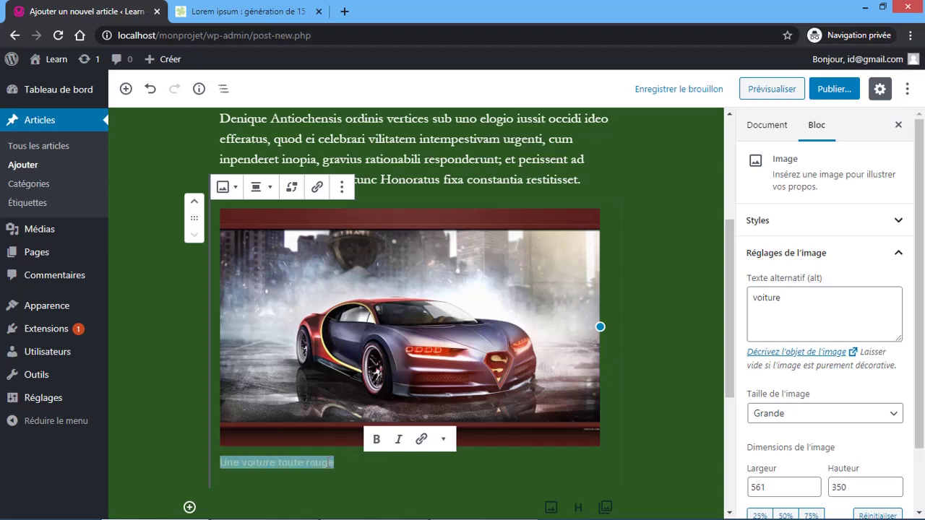
left_click(377, 439)
left_click(400, 441)
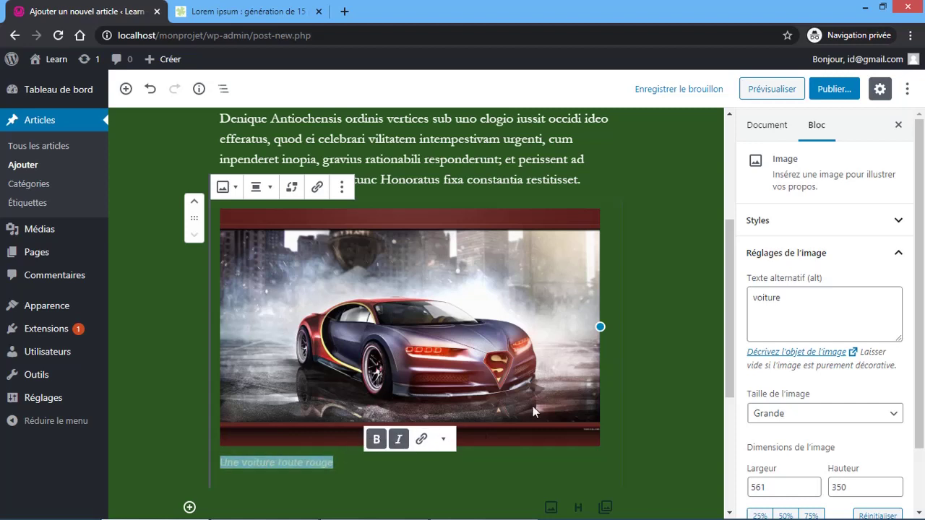
left_click(649, 292)
scroll(648, 293, "down", 1)
scroll(648, 292, "up", 5)
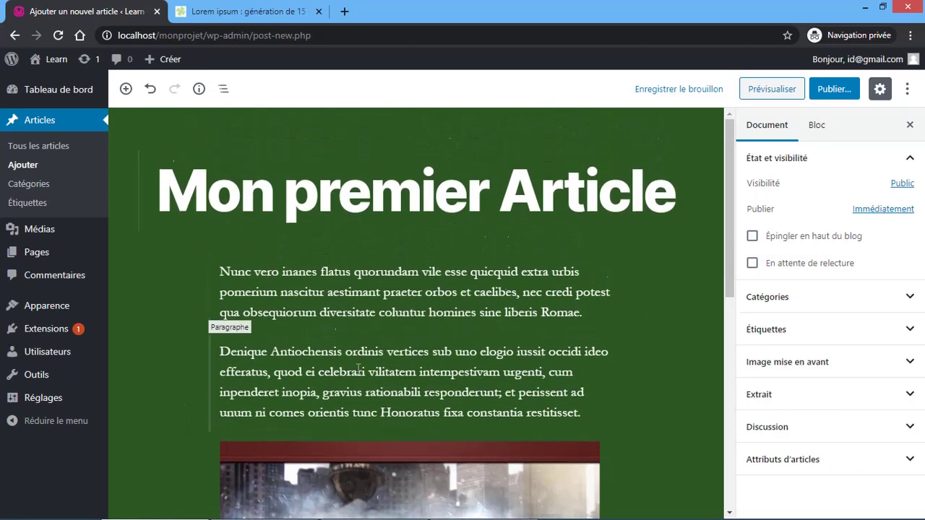
- Add a Titre (H2) block below the captioned car image with the text "Les voitures de marque TREOT"
scroll(350, 319, "down", 4)
scroll(434, 390, "down", 4)
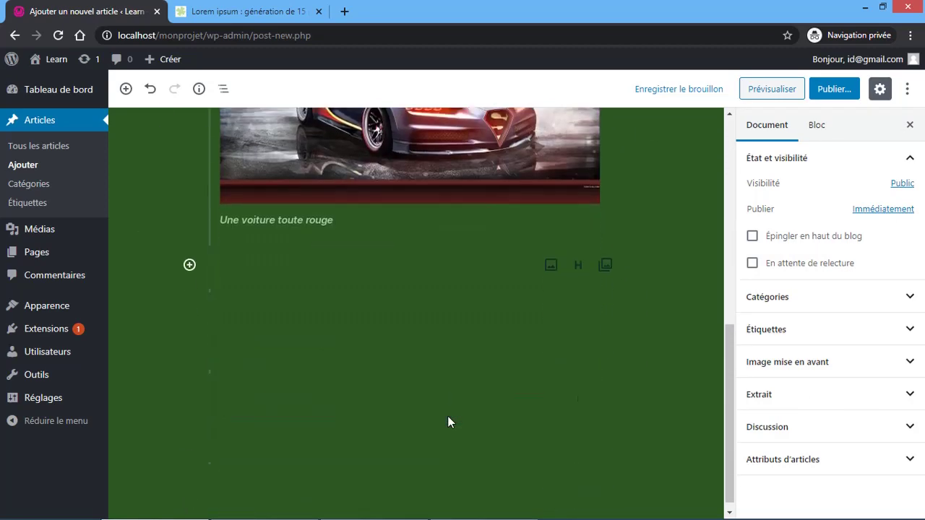
left_click(189, 265)
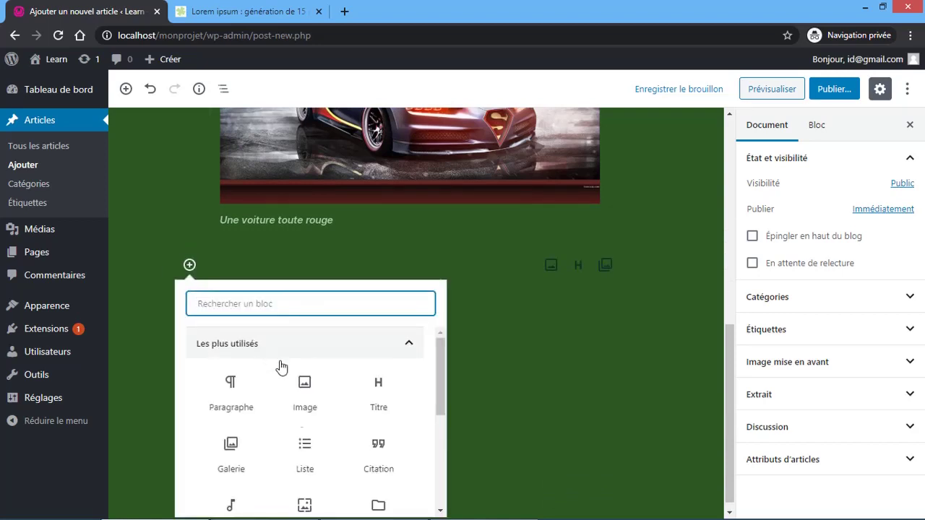
left_click(378, 390)
scroll(390, 340, "up", 3)
type("L")
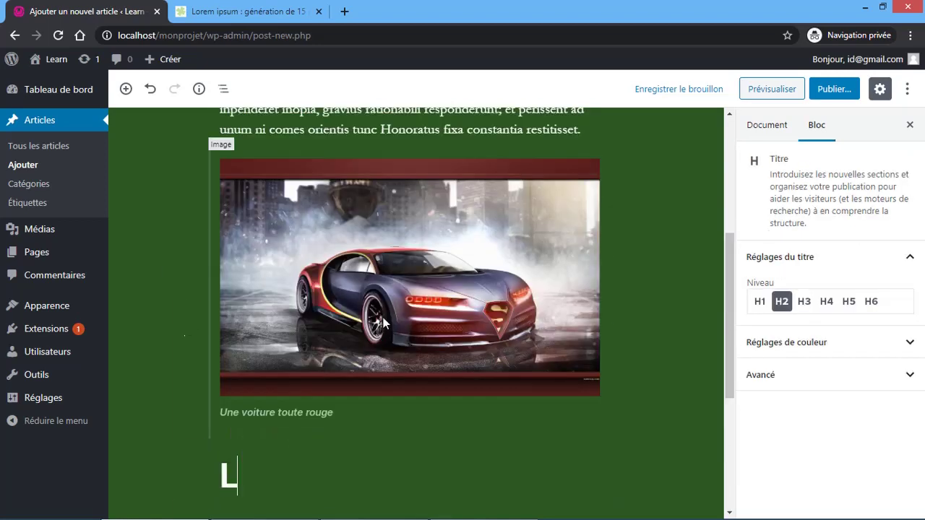
type("es voitures de")
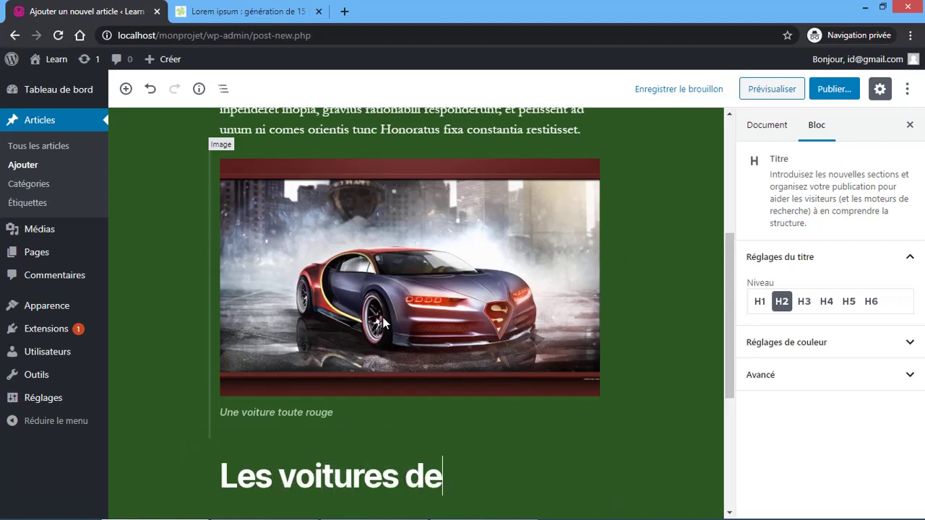
type(" marque ")
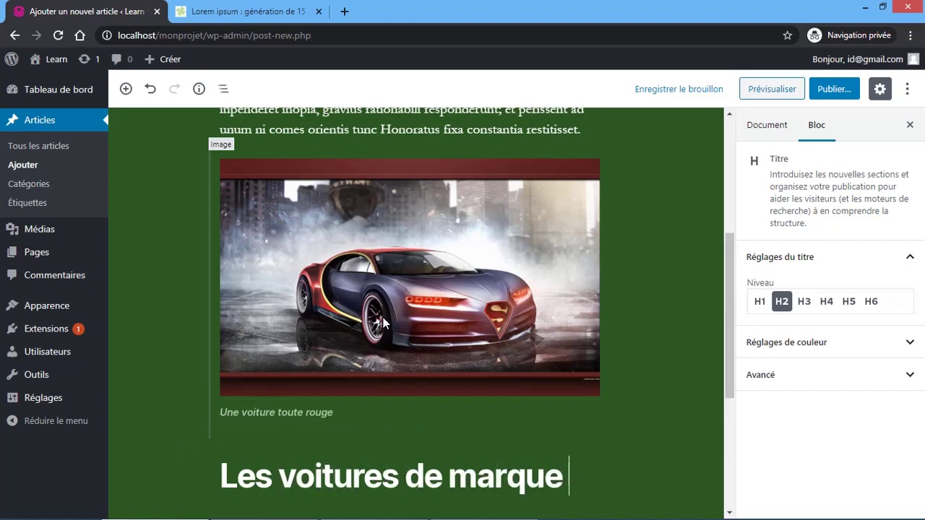
type("TREOT")
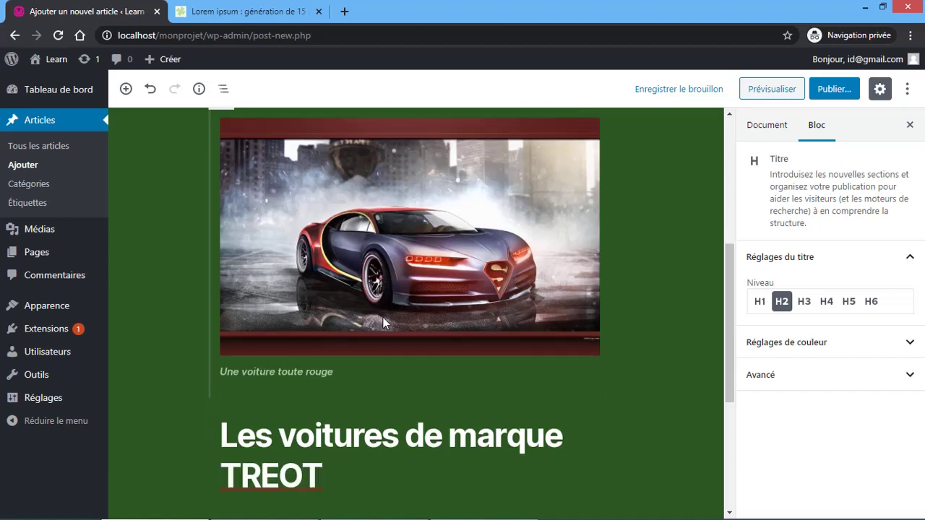
scroll(383, 317, "down", 2)
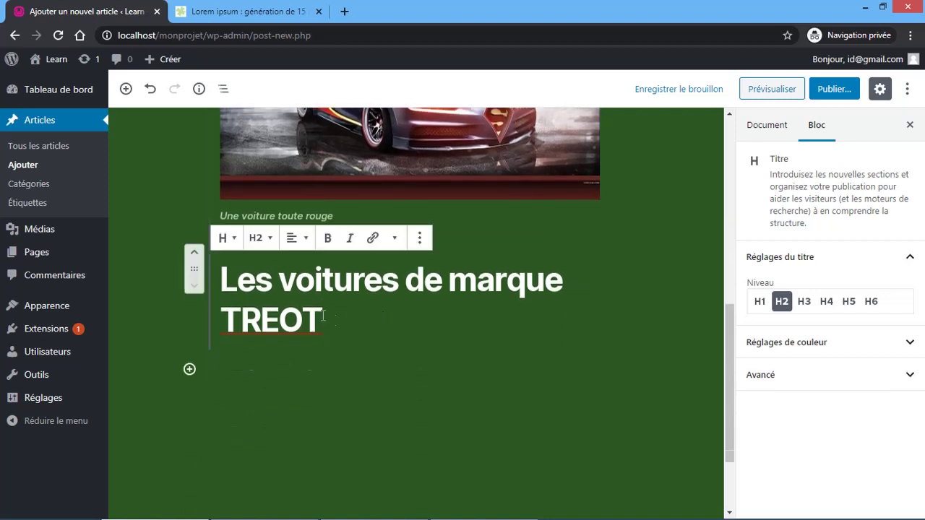
- Copy the faux-texte.com text from "ogikh dicitur" to "insectarique vehementius" and paste it into a new paragraph below the TREOT heading
key("Return")
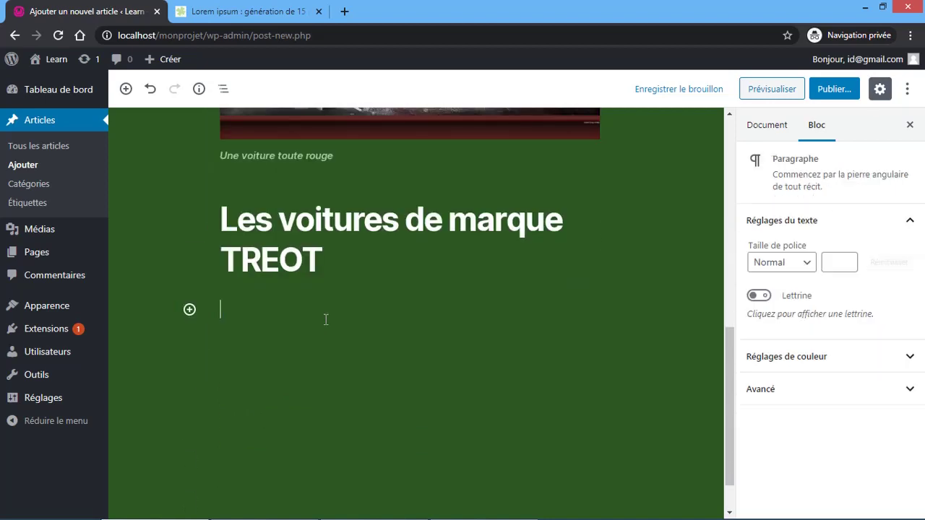
left_click(210, 12)
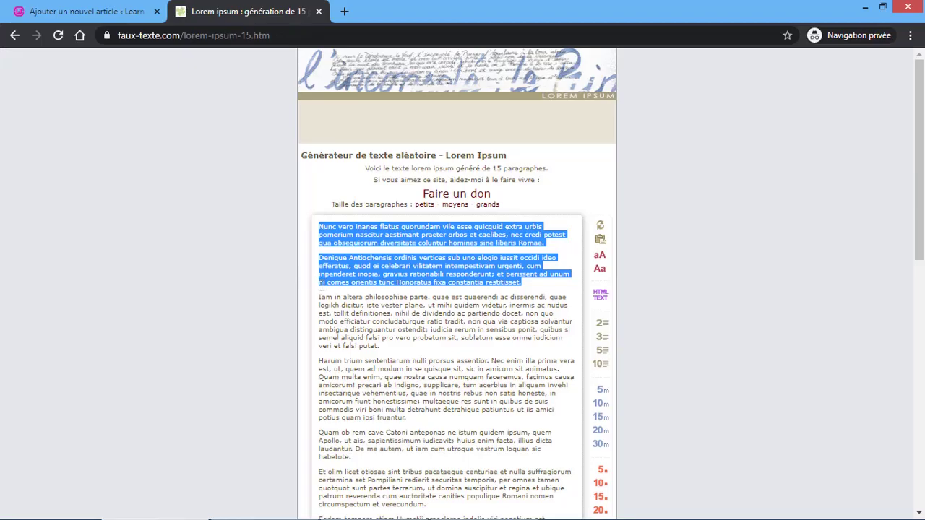
left_click_drag(320, 305, 408, 390)
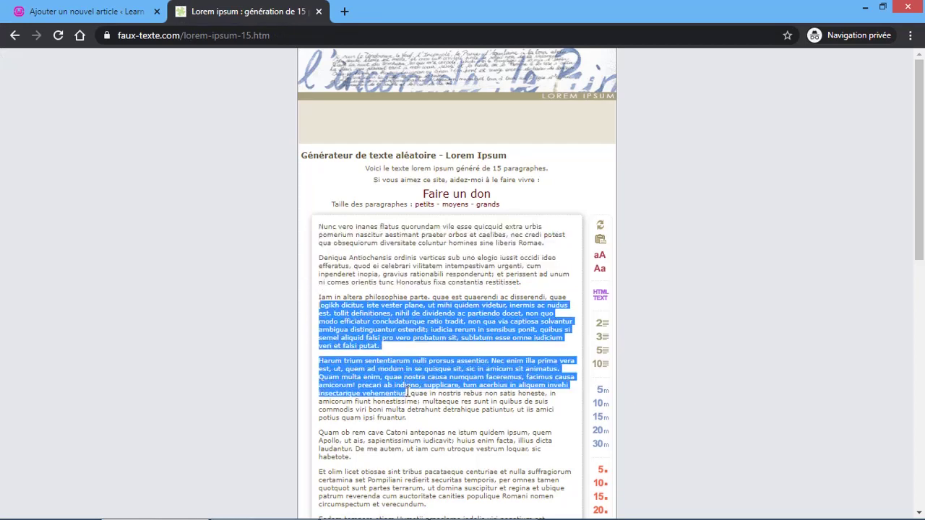
left_click(142, 8)
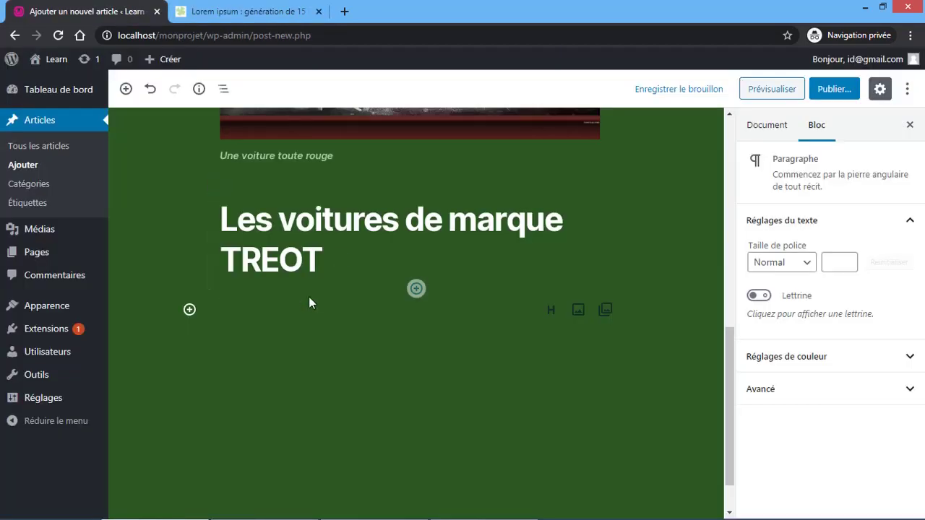
type("ogikh dicitur, iste vester plane, ut mihi quidem videtur, inermis ac nudus est. tollit definitiones, nihil de dividendo ac partiendo docet, non quo modo efficiatur concludaturque ratio tradit, non qua via captiosa solvantur ambigua distinguantur ostendit; iudicia rerum in sensibus ponit, quibus si semel aliquid falsi pro vero probatum sit, sublatum esse omne iudicium veri et falsi putat. Harum trium sententiarum nulli prorsus assentior. Nec enim illa prima vera est, ut, quem ad modum in se quisque sit, sic in amicum sit animatus. Quam multa enim, quae nostra causa numquam faceremus, facimus causa amicorum! precari ab indigno, supplicare, tum acerbius in aliquem invehi insectarique vehementius")
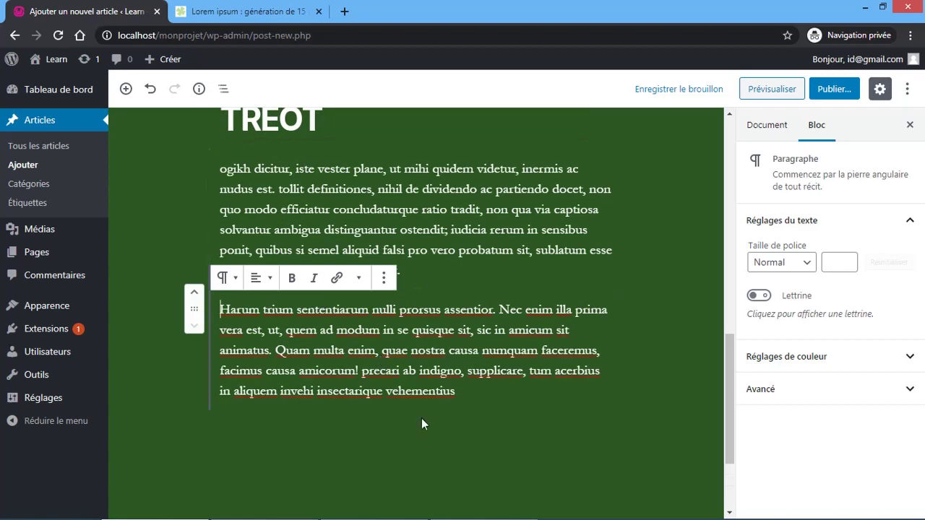
- Look through the article from its title to the last pasted paragraph, checking the order of text, image and heading
scroll(467, 322, "up", 5)
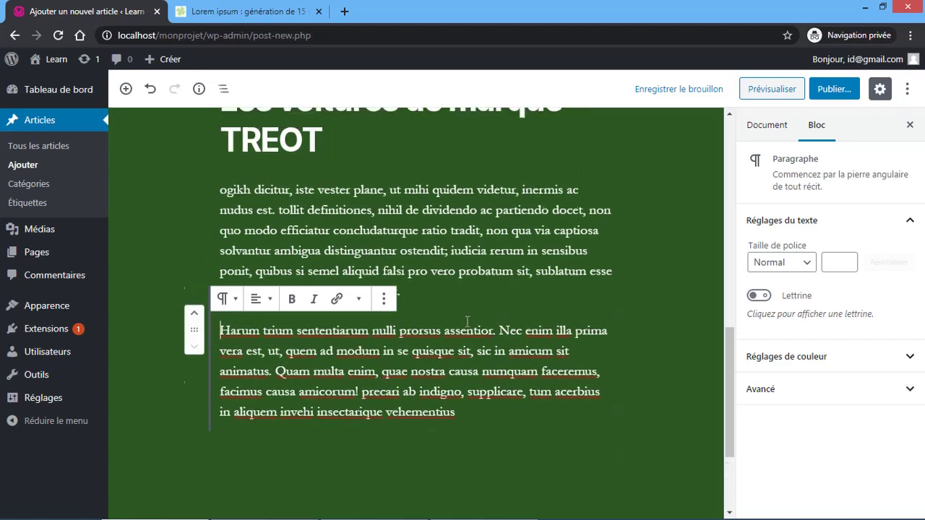
scroll(467, 322, "up", 10)
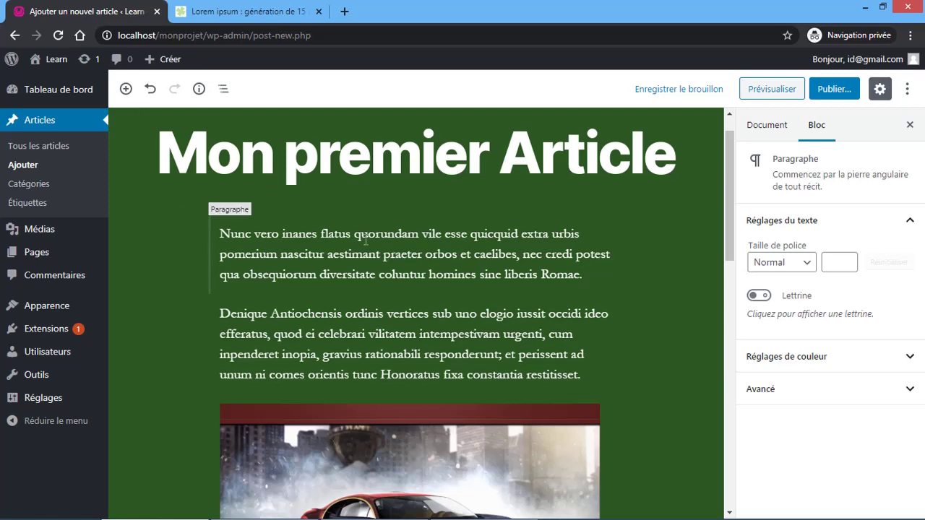
scroll(366, 240, "down", 8)
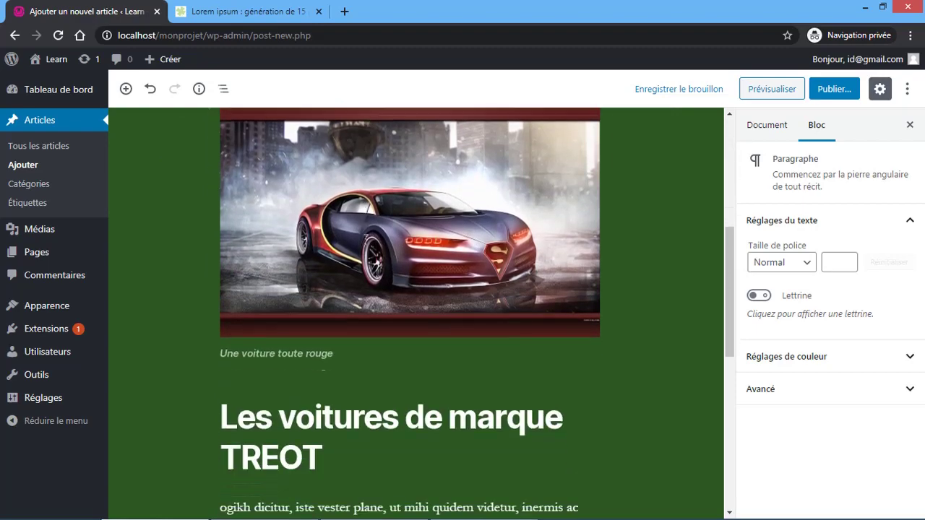
scroll(366, 240, "down", 3)
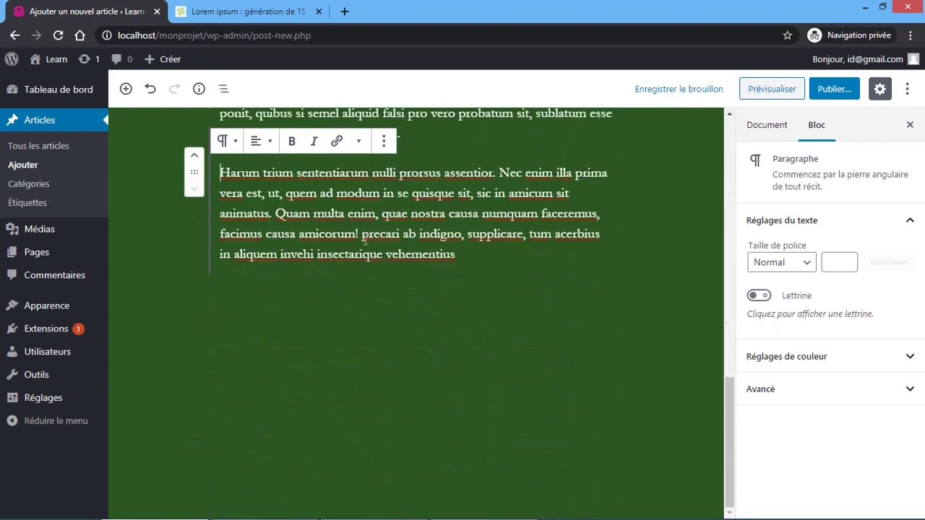
scroll(366, 241, "up", 10)
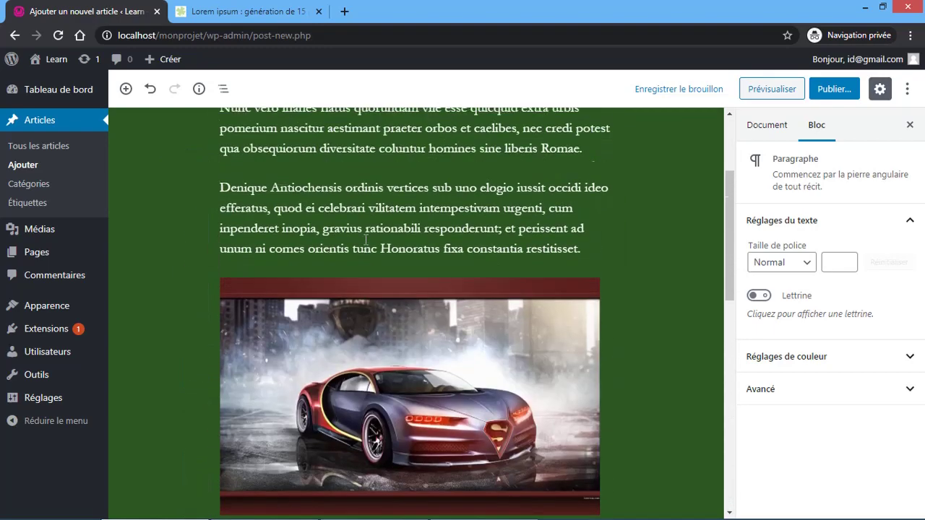
scroll(366, 240, "up", 2)
scroll(367, 238, "down", 2)
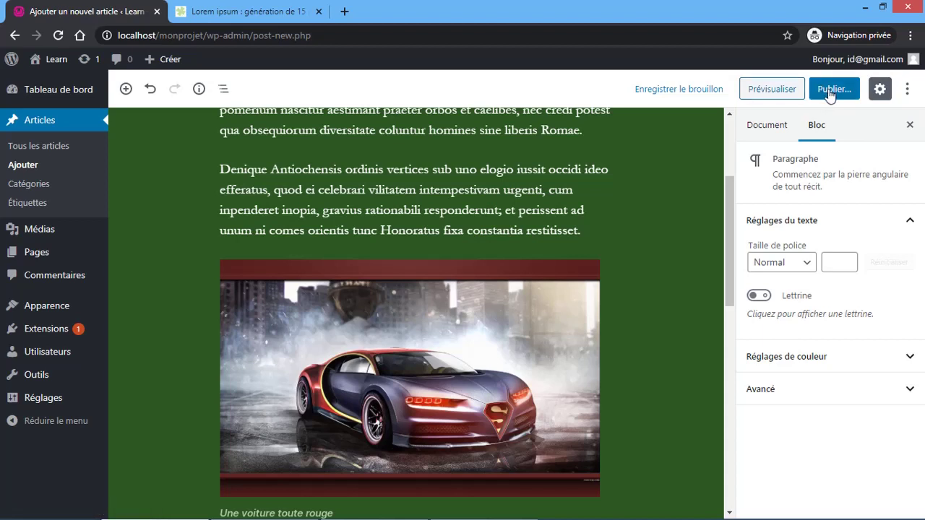
- Hide and reshow the settings sidebar, and compare the Document settings with the Bloc settings of the first paragraph
left_click(882, 93)
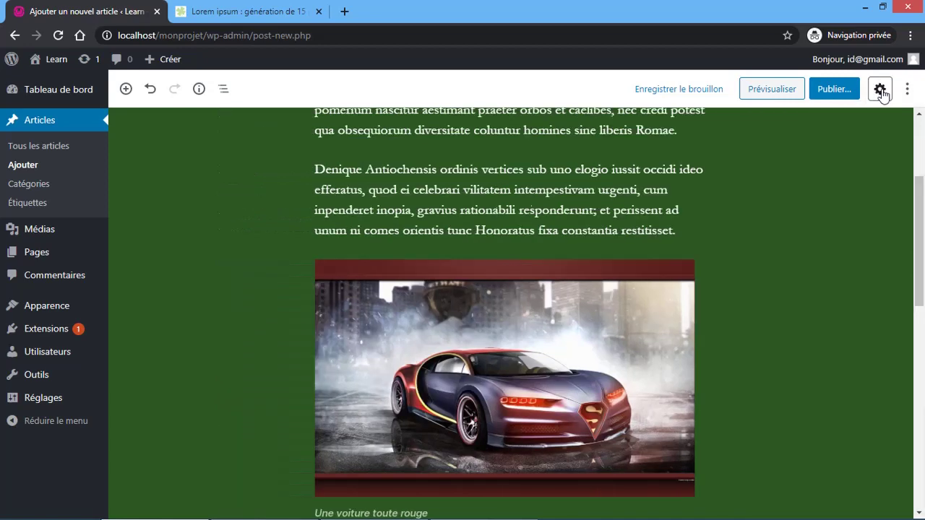
left_click(881, 91)
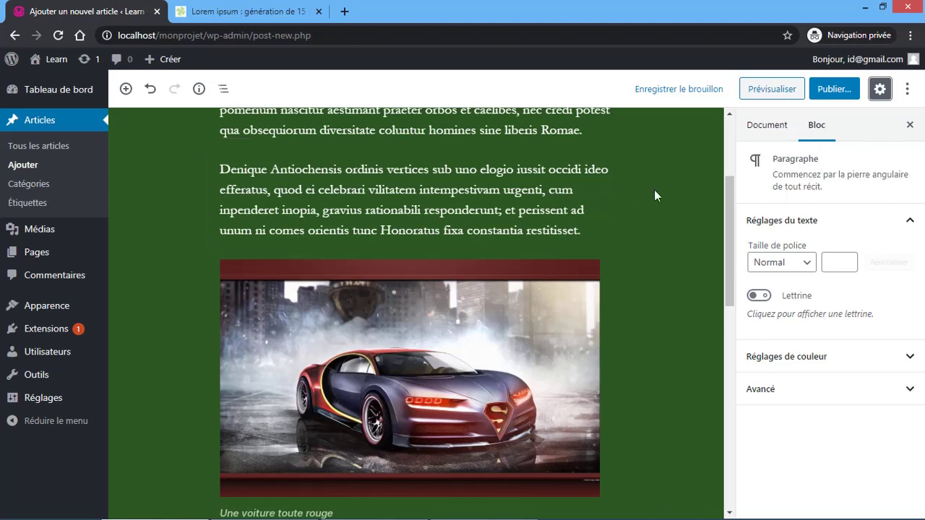
scroll(625, 190, "up", 3)
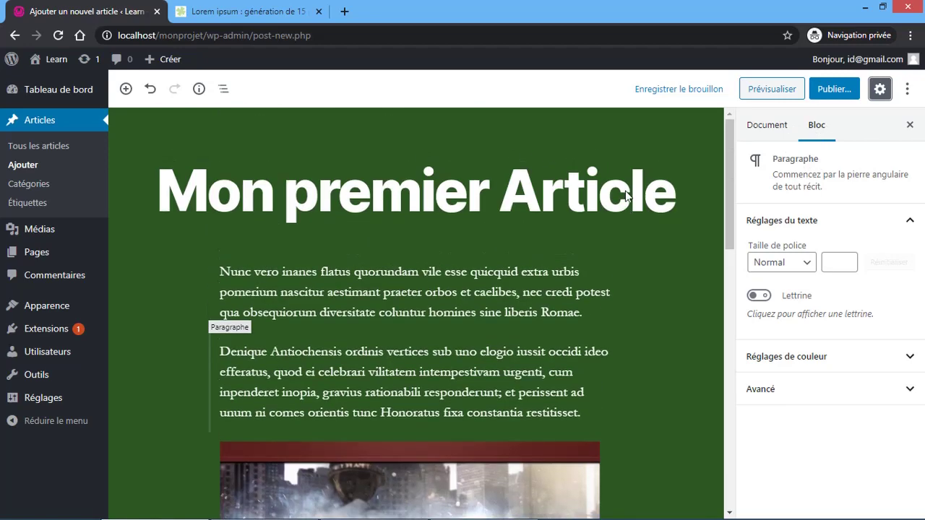
left_click(240, 283)
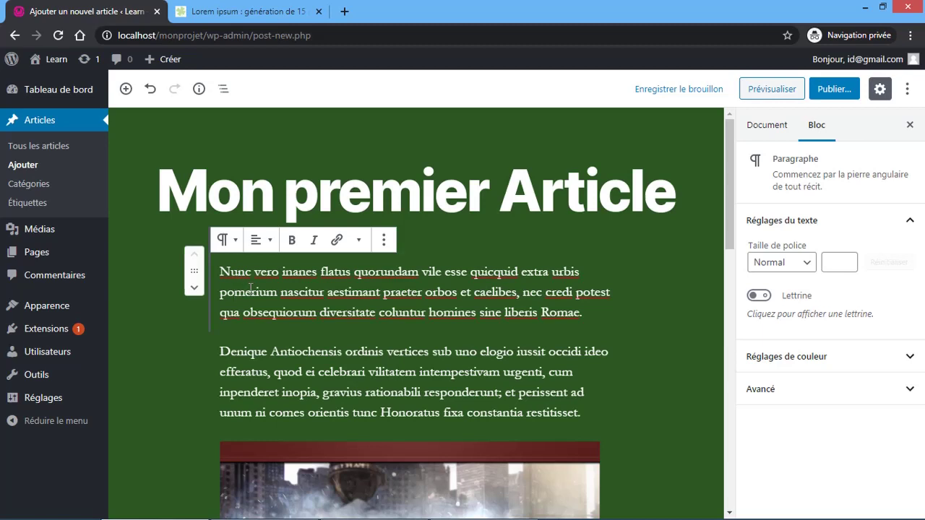
left_click(770, 136)
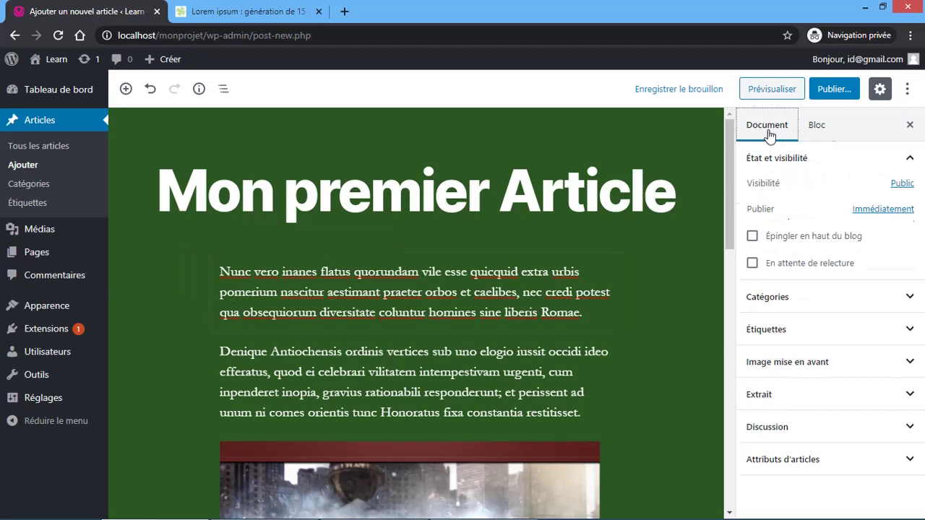
left_click(820, 126)
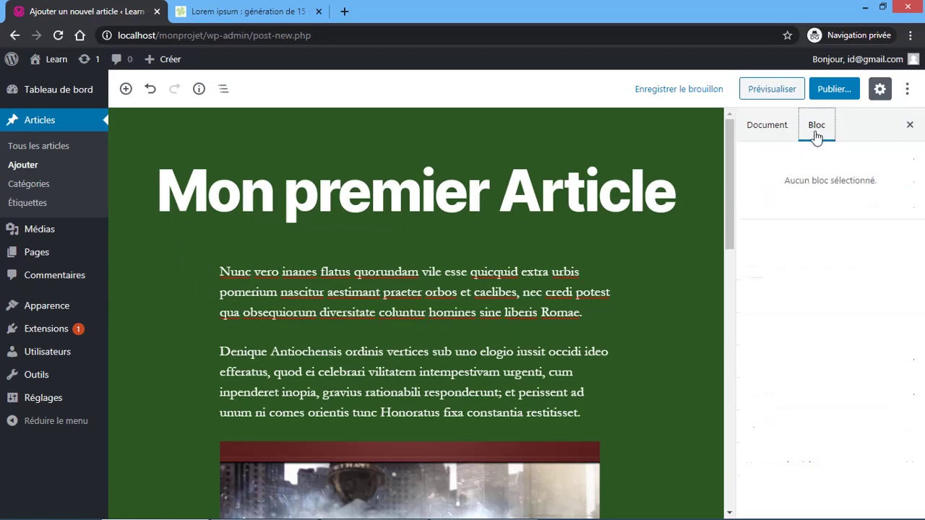
- Try a custom font size of 50 on the first paragraph and clear the value again
left_click(252, 287)
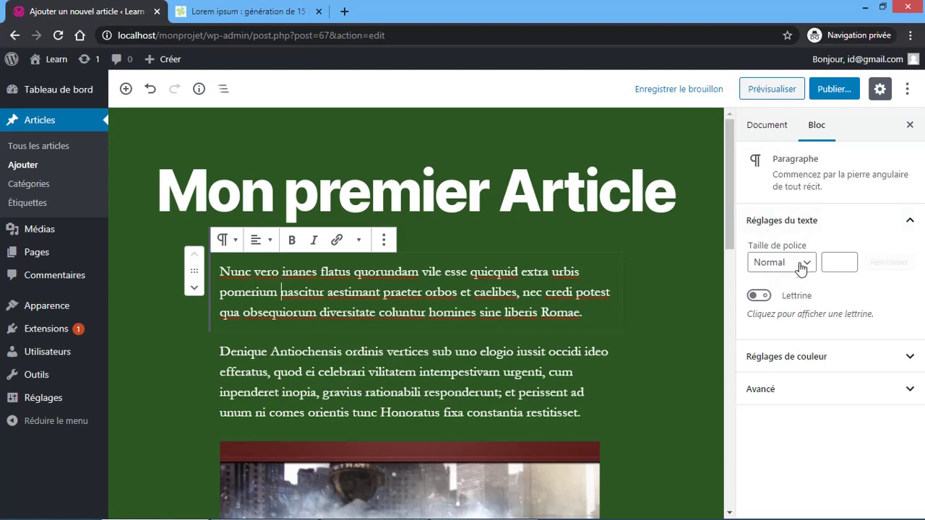
left_click(833, 260)
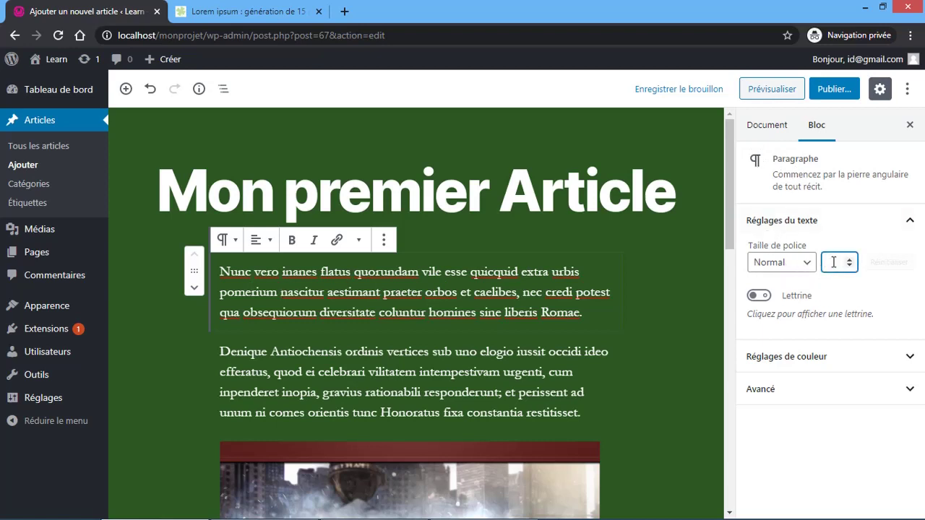
type("50")
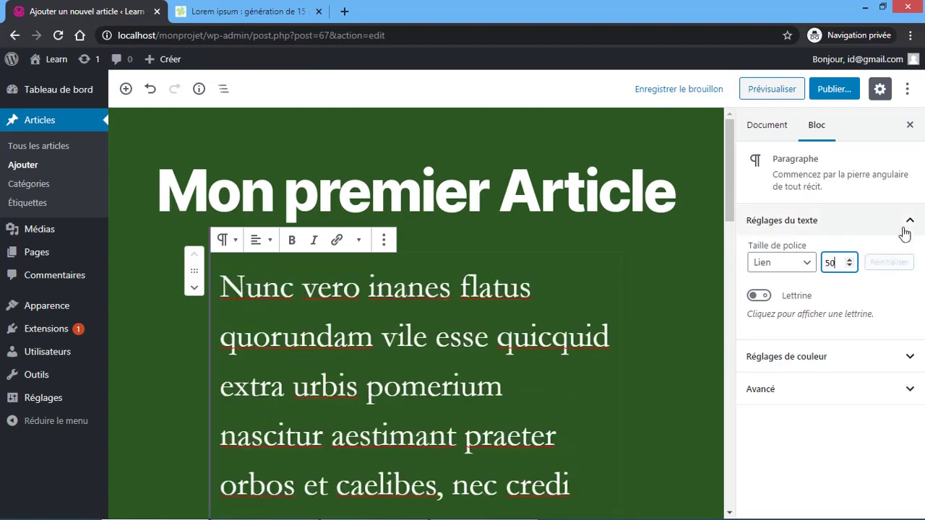
key("BackSpace")
key("BackSpace")
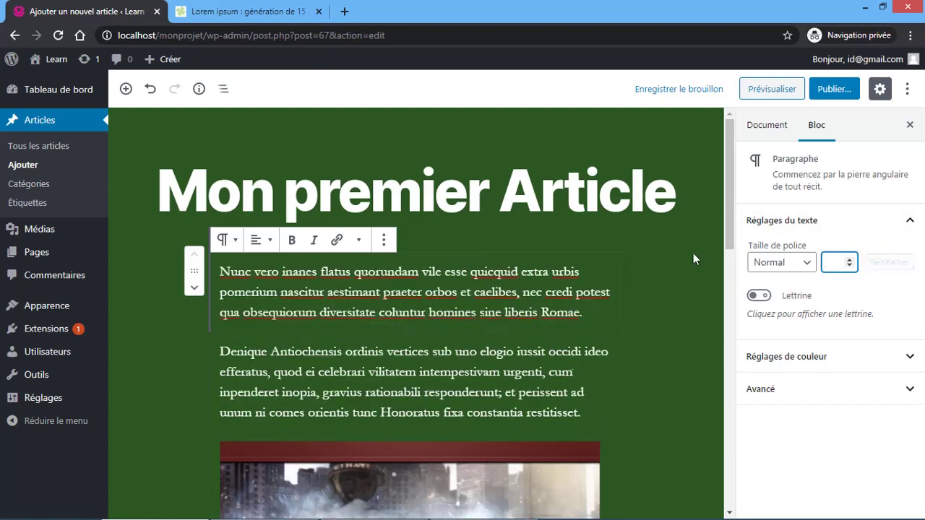
- Try the Lettrine drop cap on the first paragraph and switch it back off
left_click(756, 297)
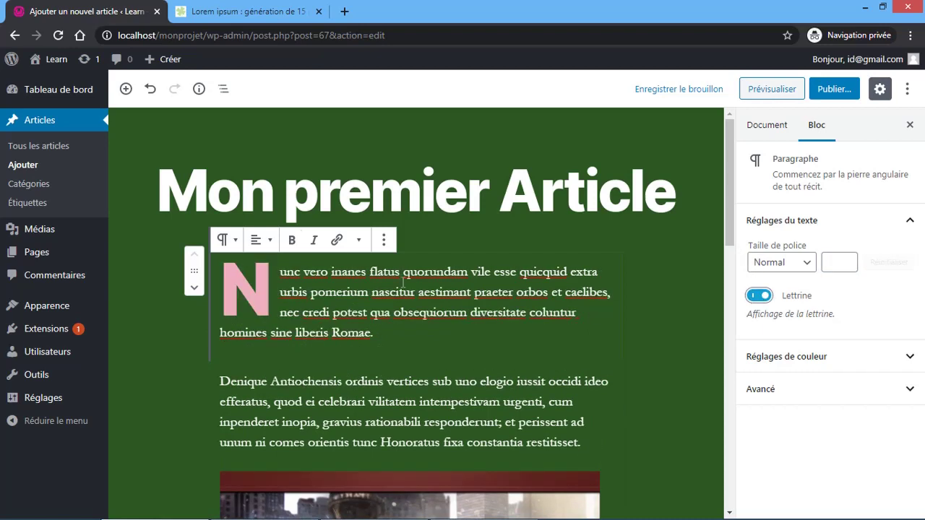
left_click(275, 291)
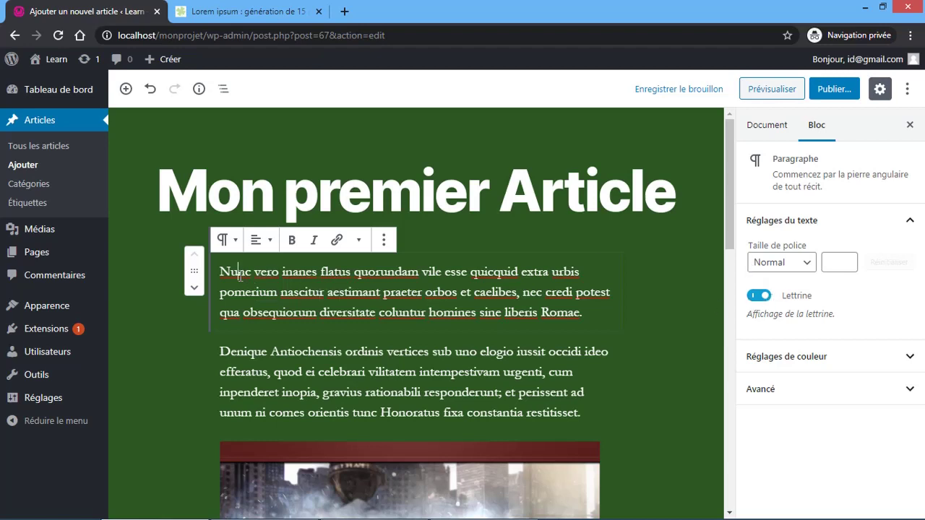
key("ctrl+z")
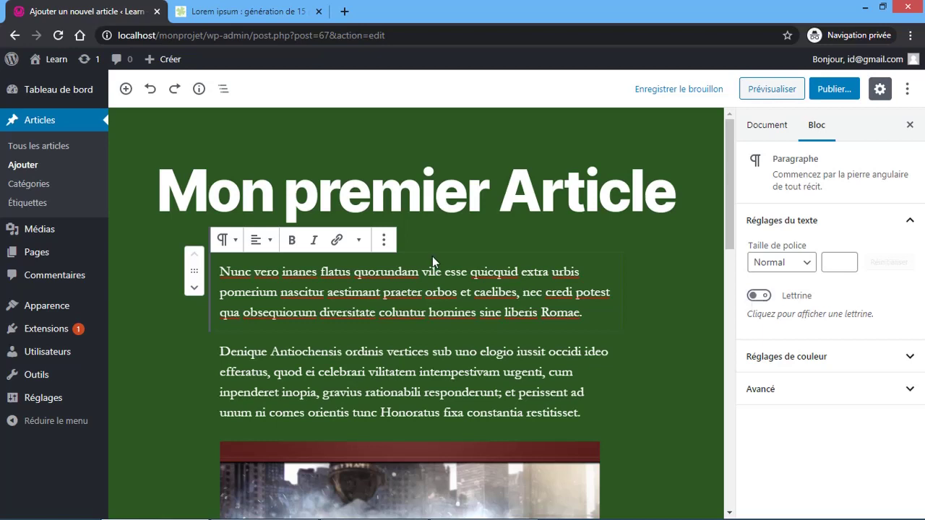
left_click(760, 295)
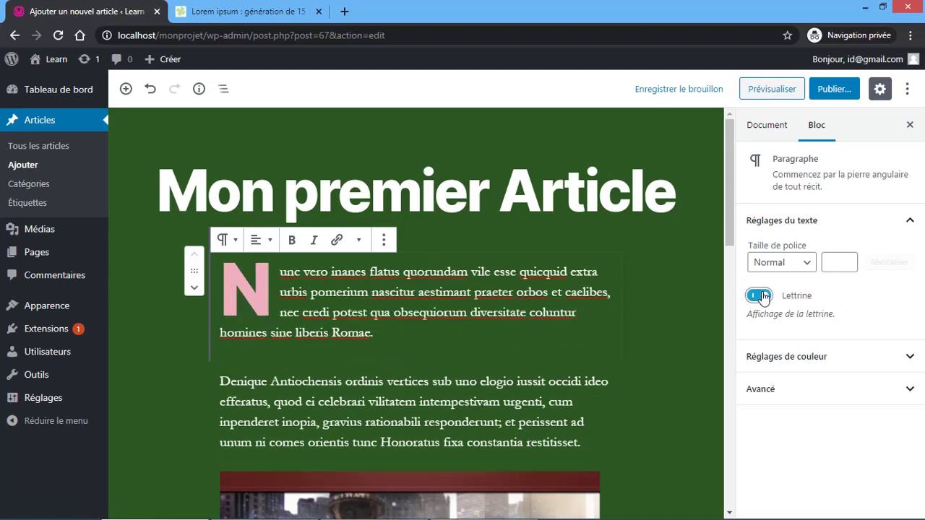
left_click(762, 296)
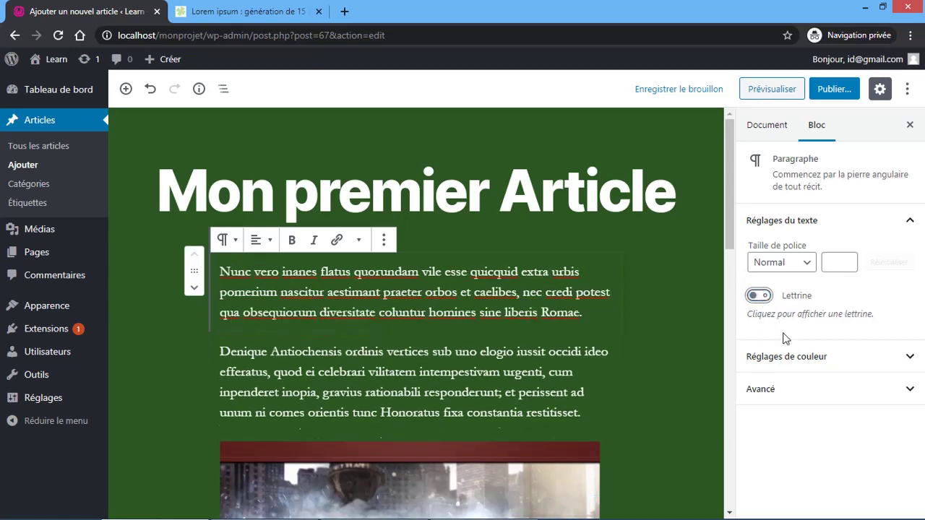
- Give the first paragraph a pale green background colour from the preset palette
left_click(812, 360)
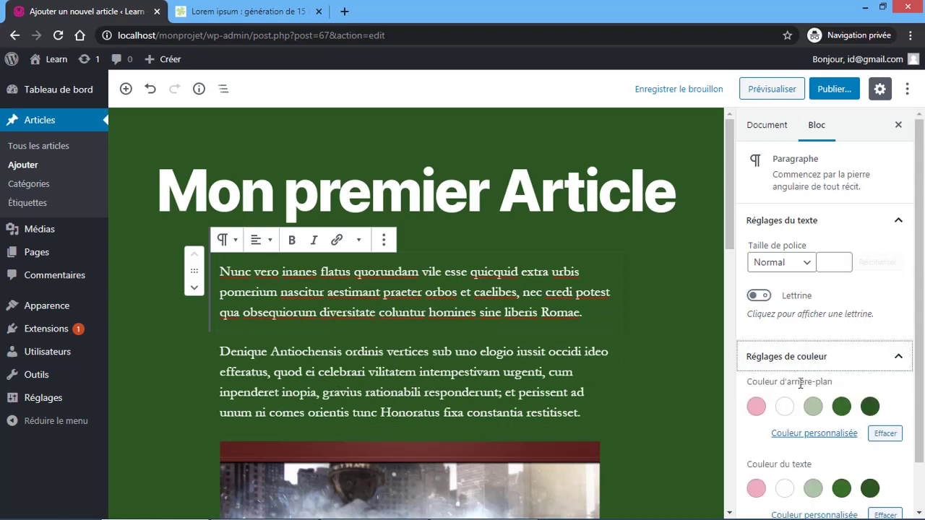
left_click(813, 407)
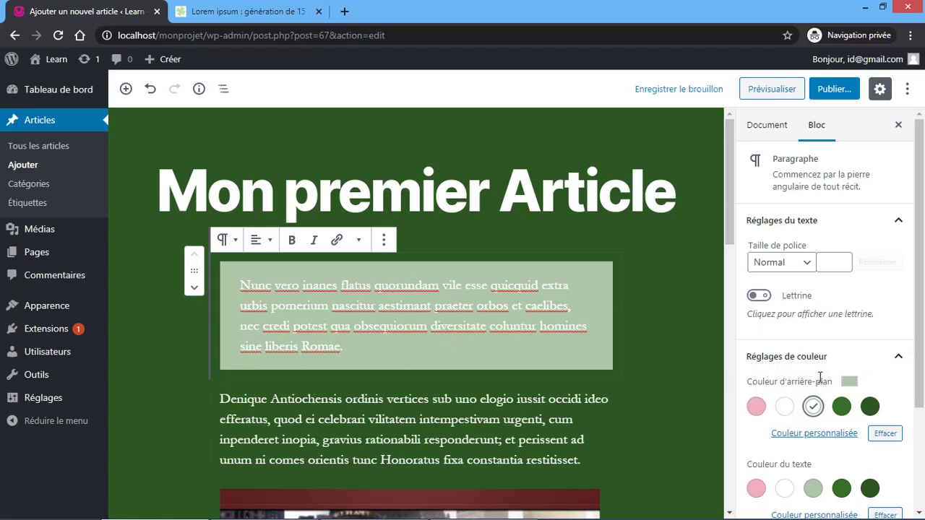
- Remove the pale green background colour from the first paragraph
left_click(813, 407)
scroll(781, 394, "down", 1)
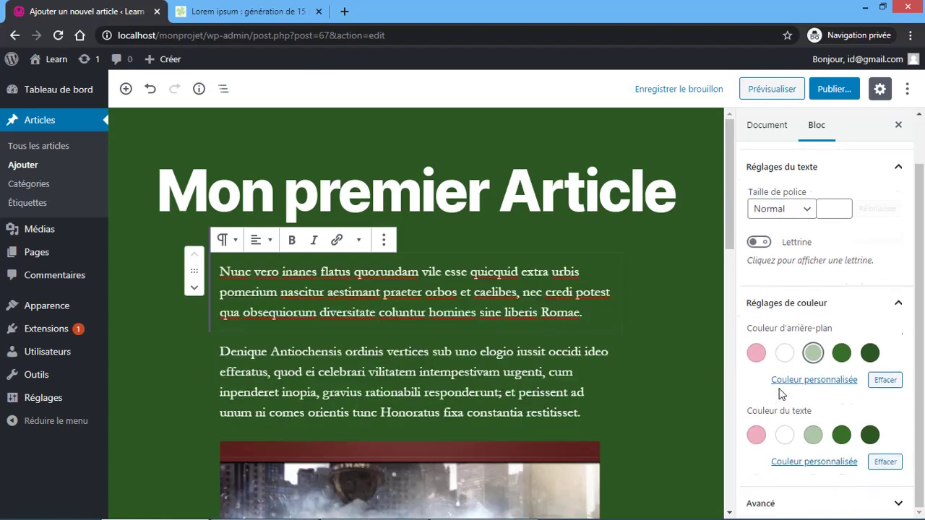
- Try the pink, pale green, dark green and white preset text colours on the first paragraph
left_click(755, 435)
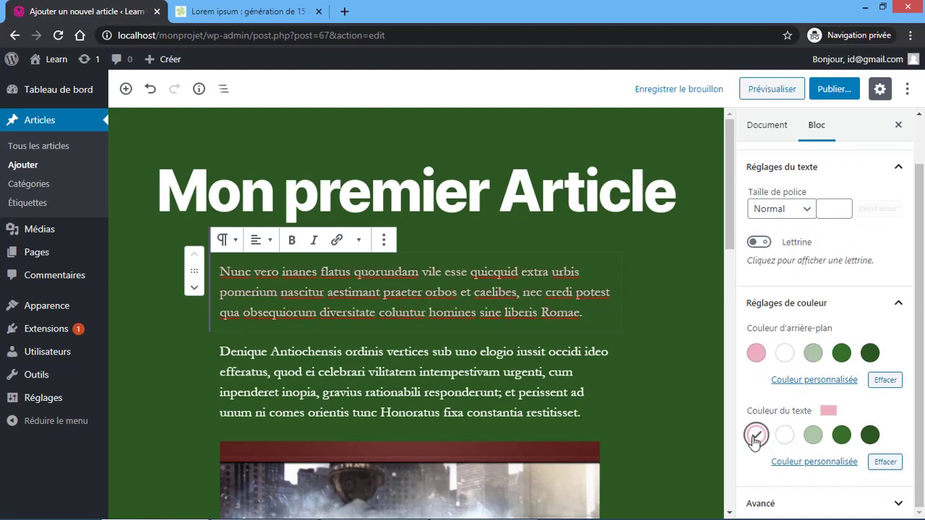
left_click(783, 438)
left_click(812, 436)
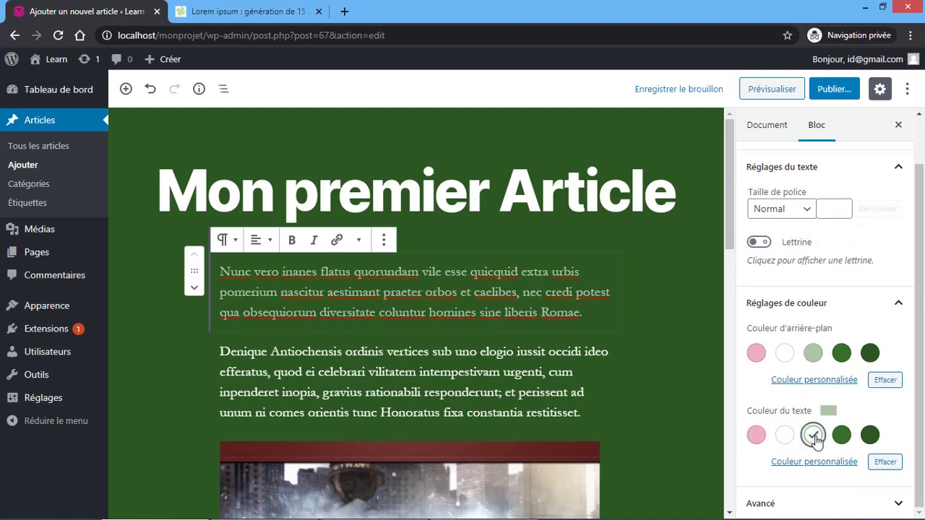
left_click(870, 438)
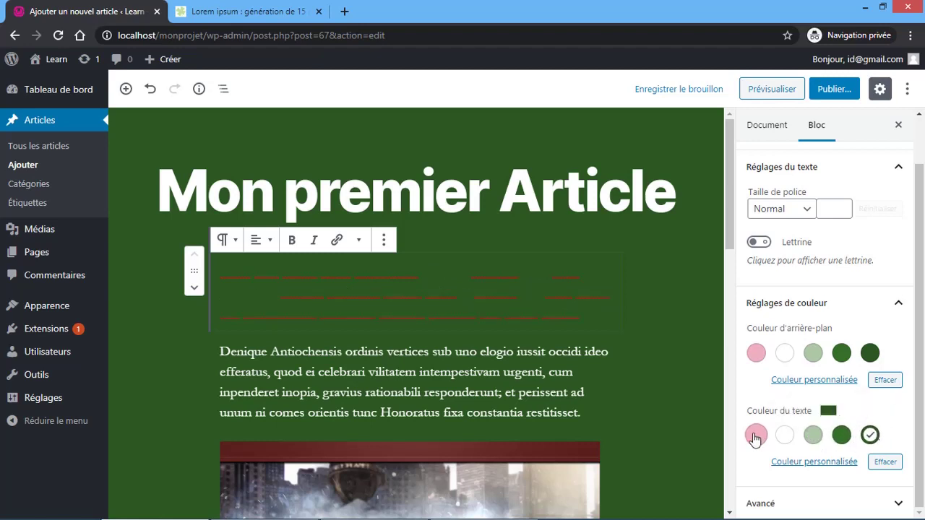
left_click(784, 437)
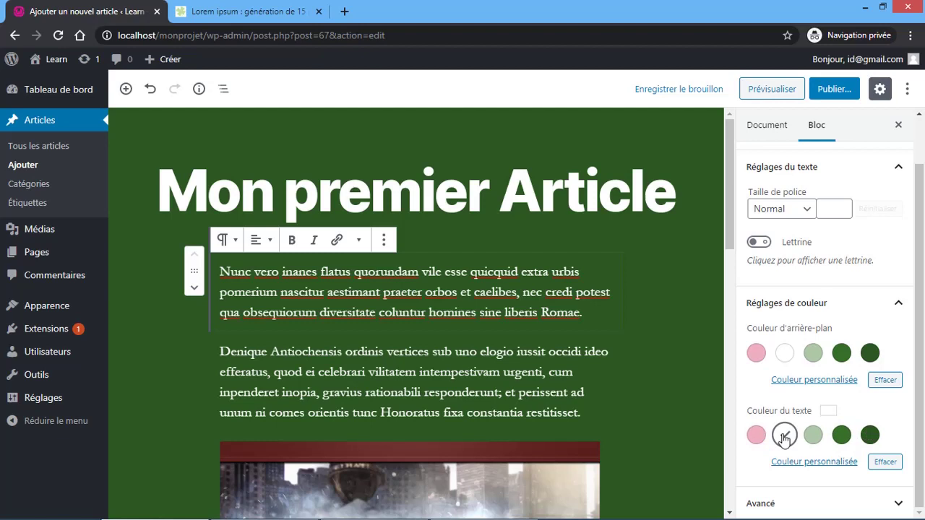
- Try custom red shades up to #820303 as the first paragraph's text colour and clear the colour again
left_click(826, 464)
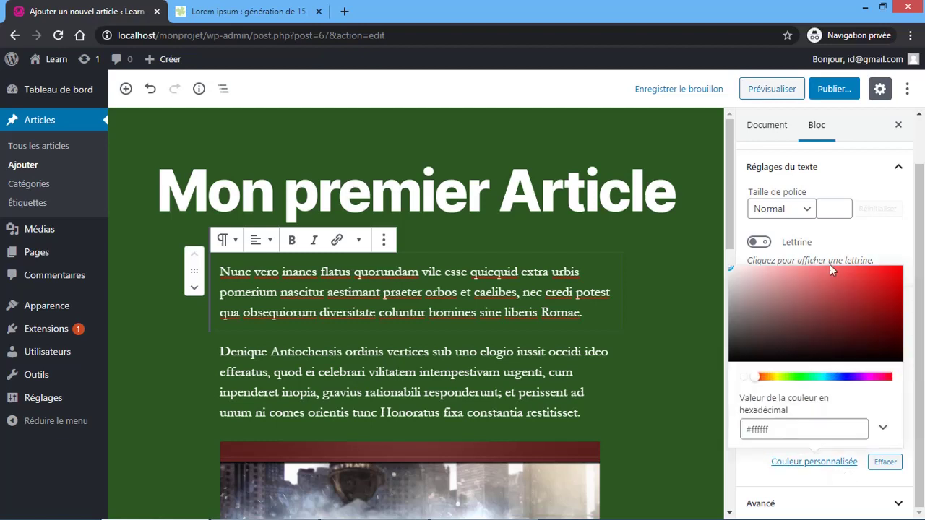
left_click(823, 319)
left_click(842, 286)
left_click(881, 281)
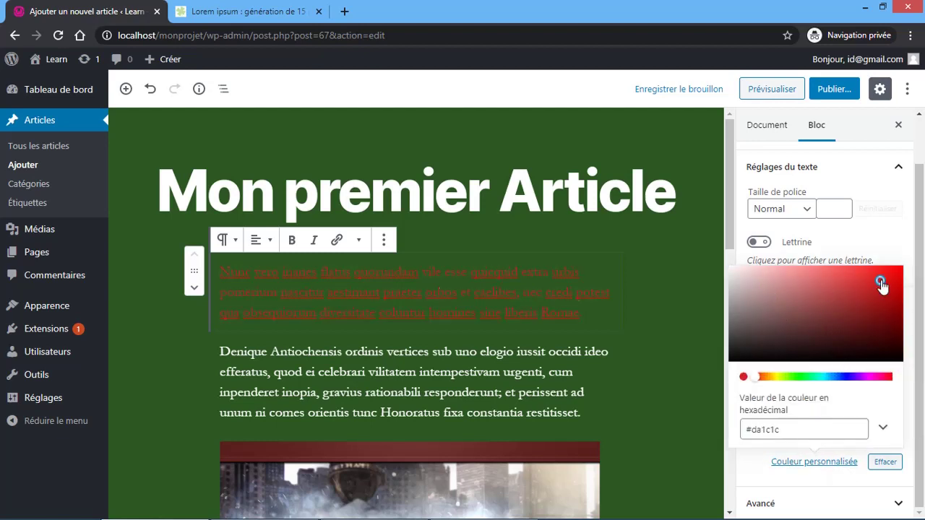
left_click(899, 316)
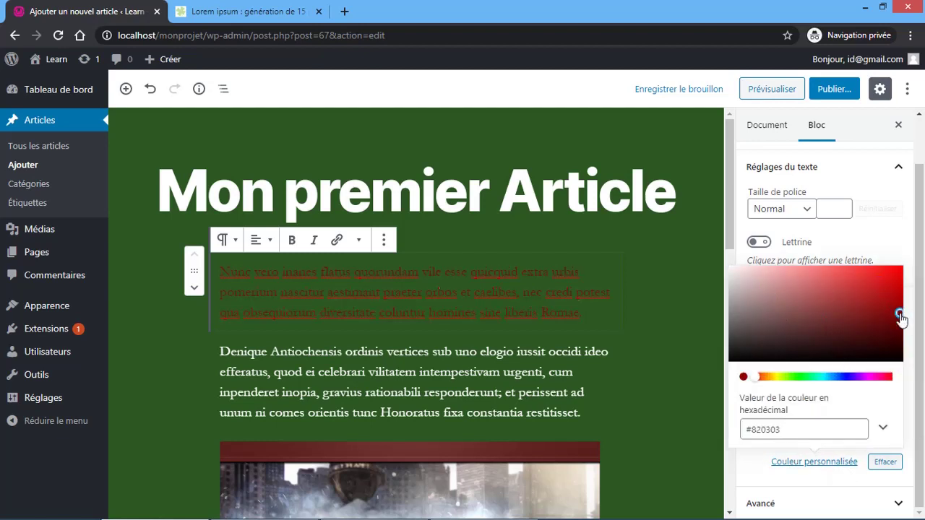
left_click(886, 461)
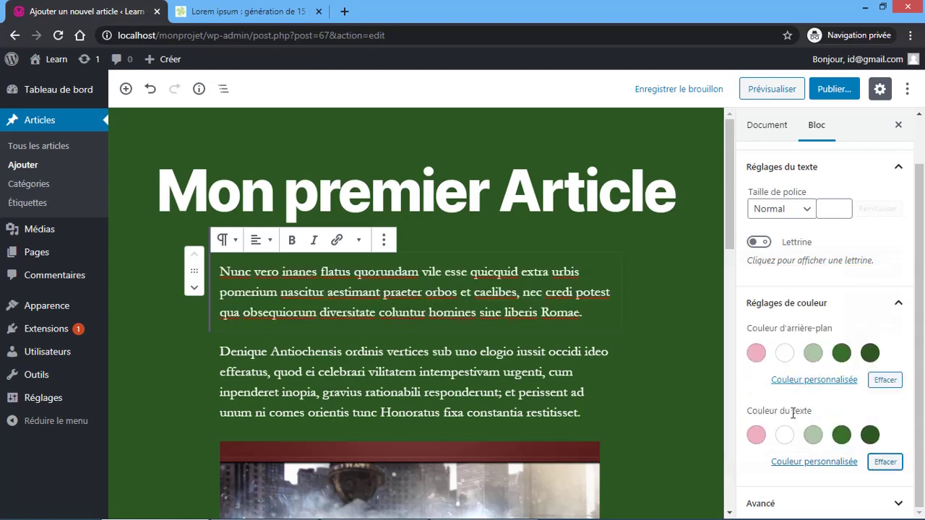
- Check the first paragraph's Avancé settings and collapse its Réglages de couleur and Avancé sections
left_click(895, 505)
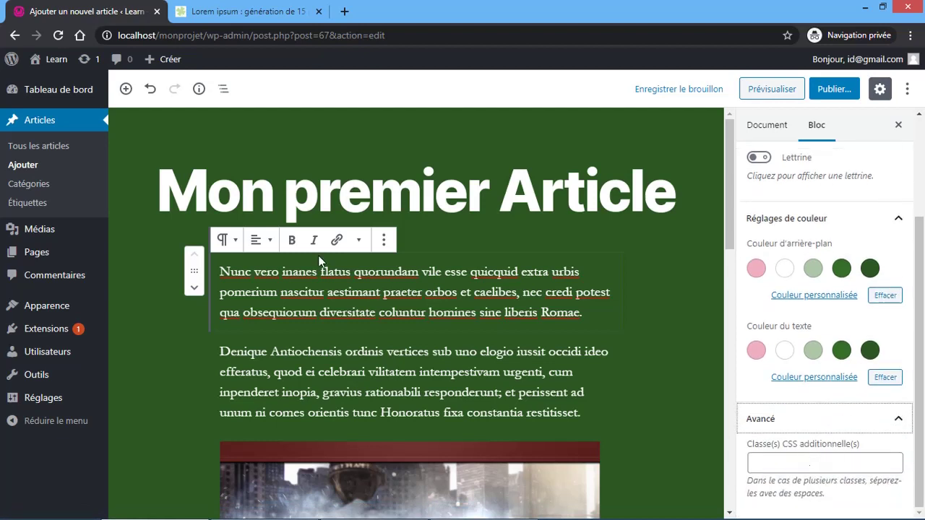
scroll(826, 455, "up", 2)
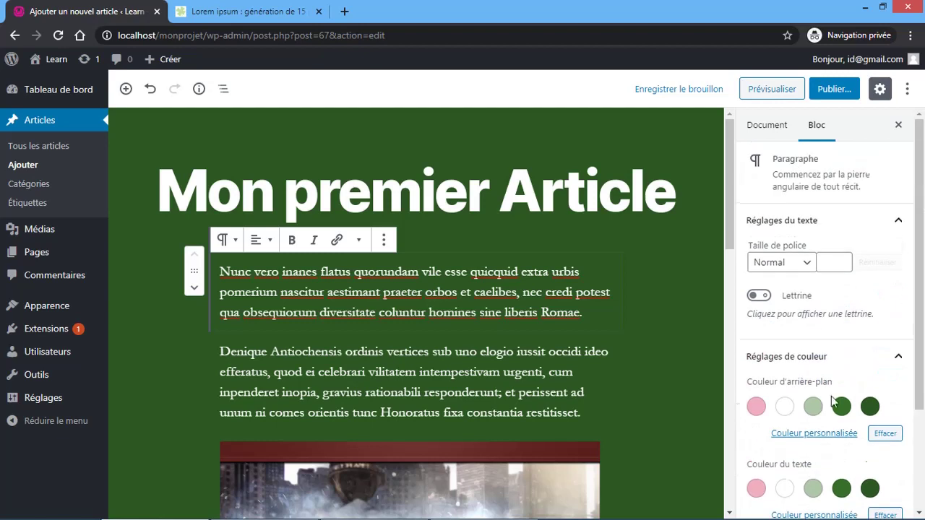
left_click(886, 357)
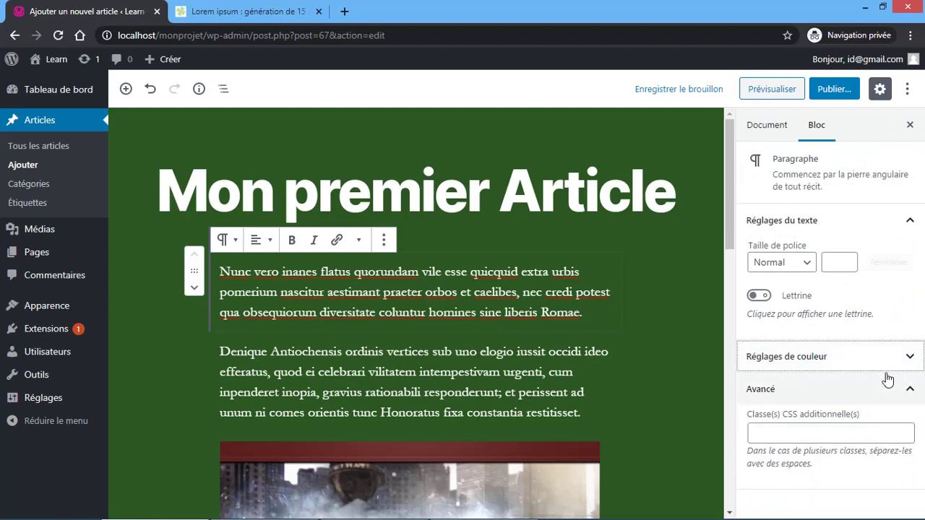
left_click(889, 388)
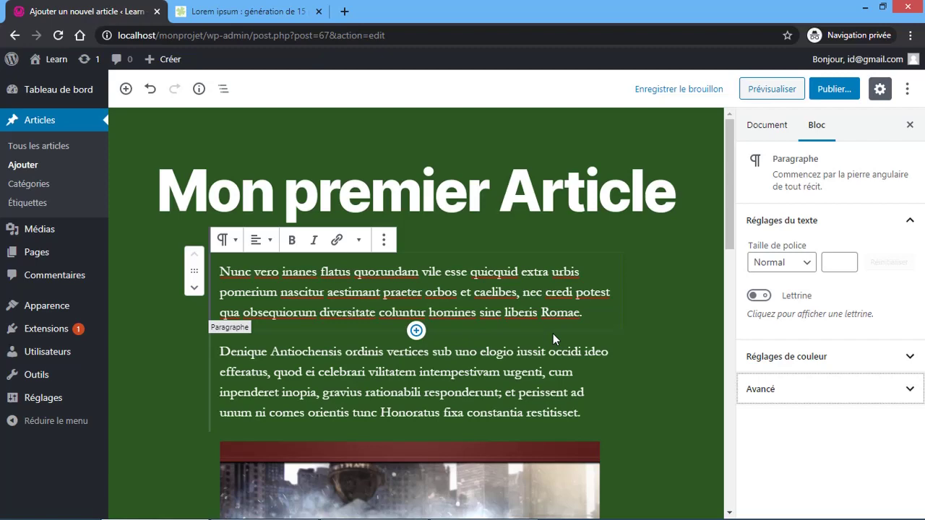
scroll(553, 333, "down", 3)
scroll(553, 334, "up", 3)
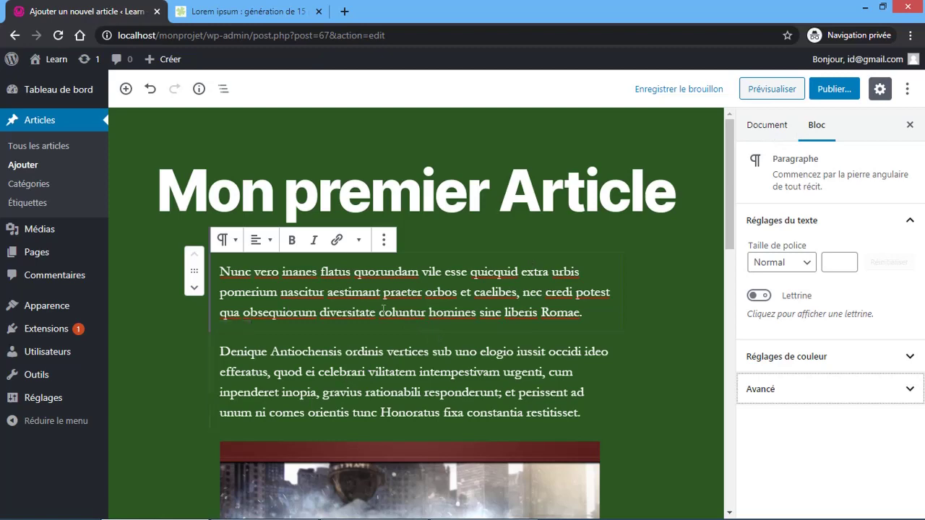
- Select the car image block below the second paragraph to display its block settings
left_click(331, 409)
scroll(331, 409, "down", 3)
left_click(398, 315)
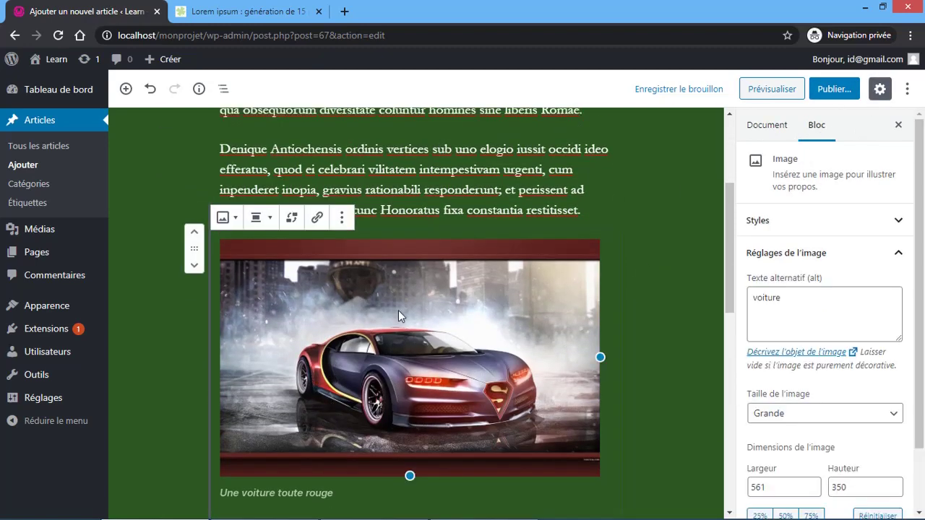
scroll(639, 255, "up", 2)
scroll(638, 255, "down", 3)
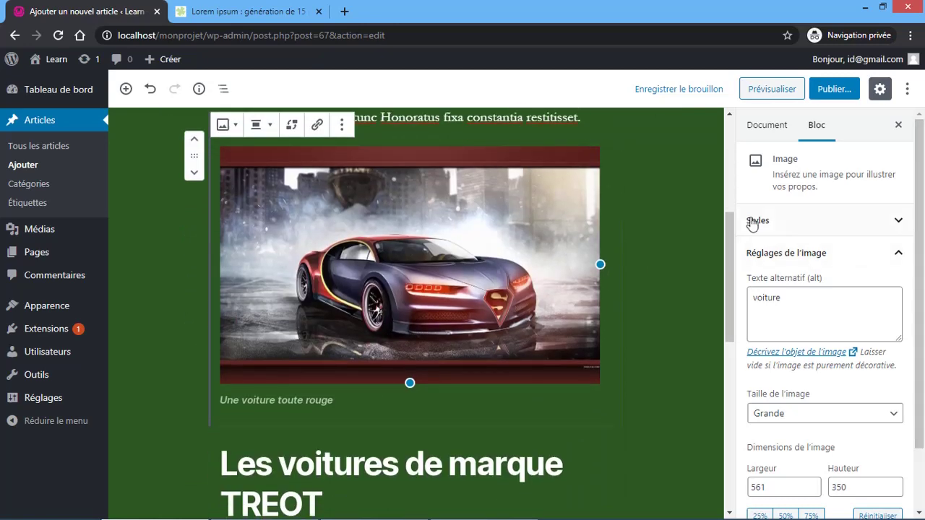
- Try the Masque circulaire style on the car image, return it to Par défaut and check the default style choices
left_click(802, 221)
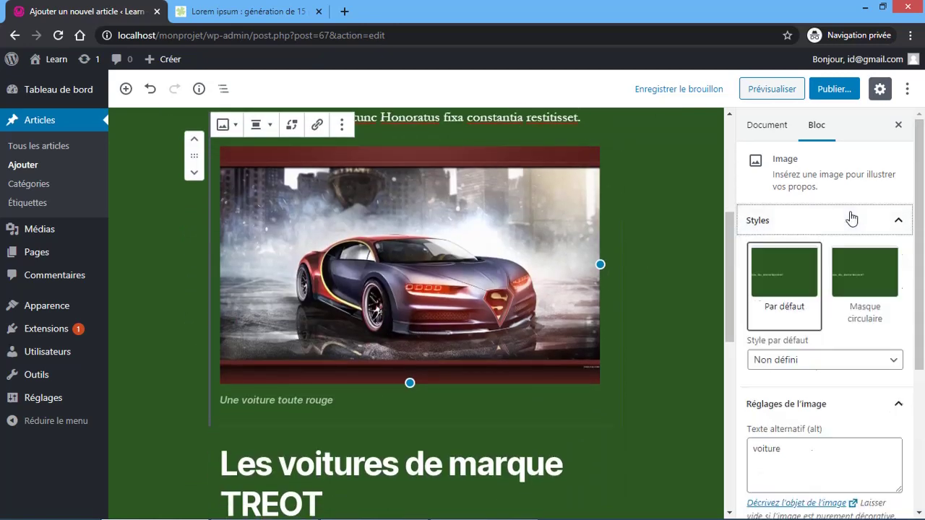
left_click(851, 287)
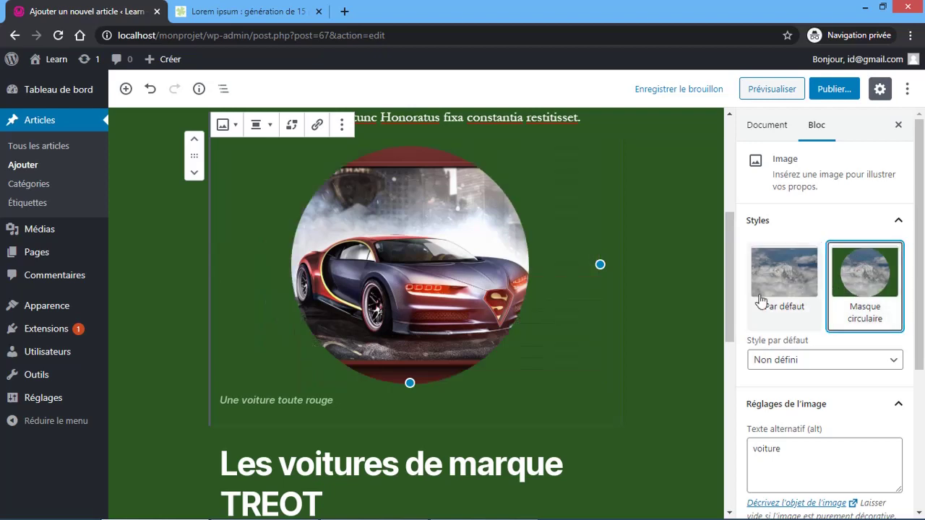
left_click(787, 304)
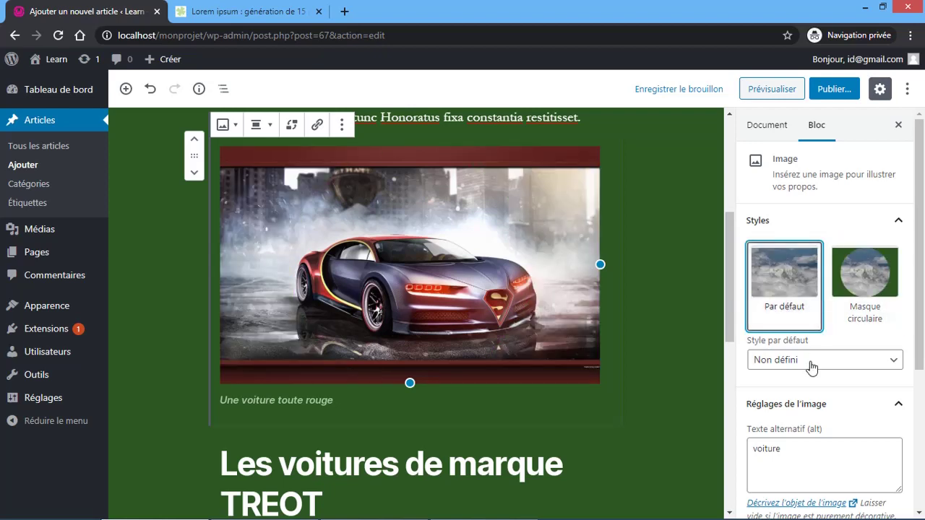
left_click(811, 365)
left_click(812, 366)
scroll(812, 369, "down", 1)
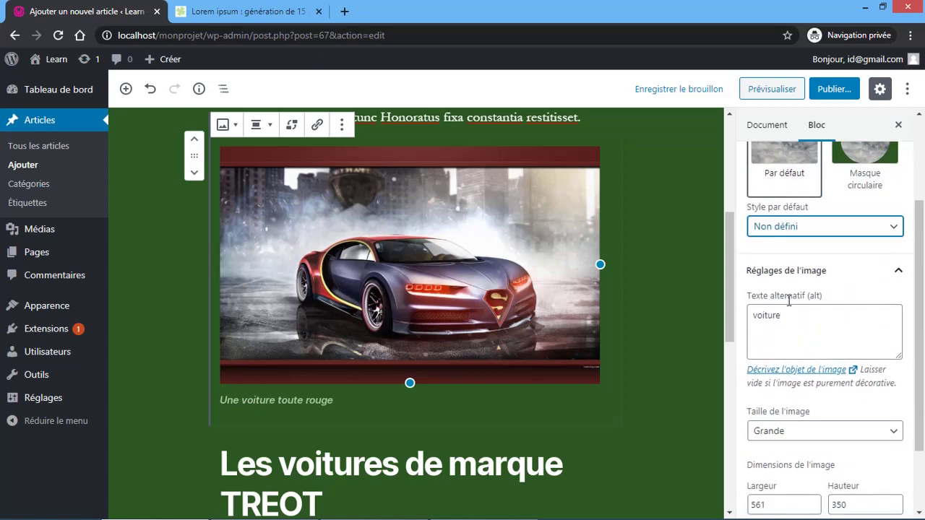
- Try the Taille originale and Miniature sizes on the car image and set its size to Grande
left_click(787, 322)
scroll(791, 335, "down", 1)
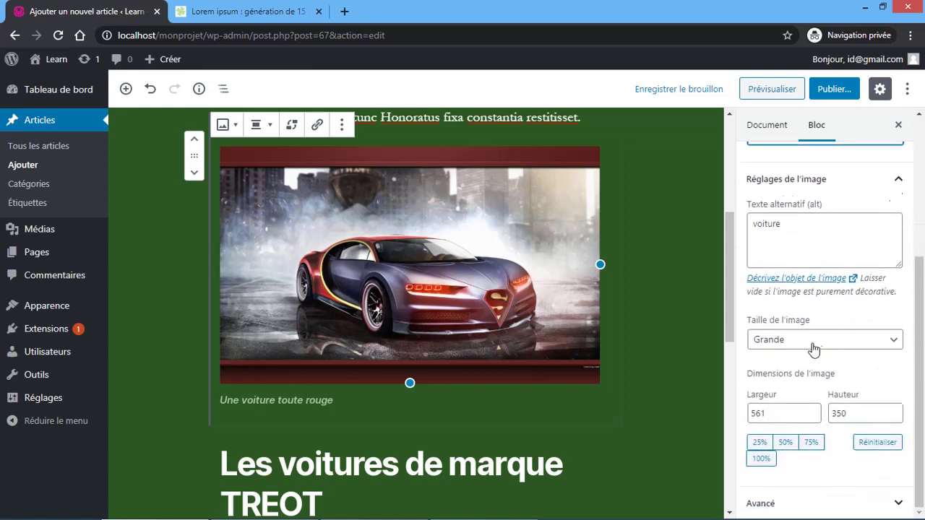
left_click(796, 341)
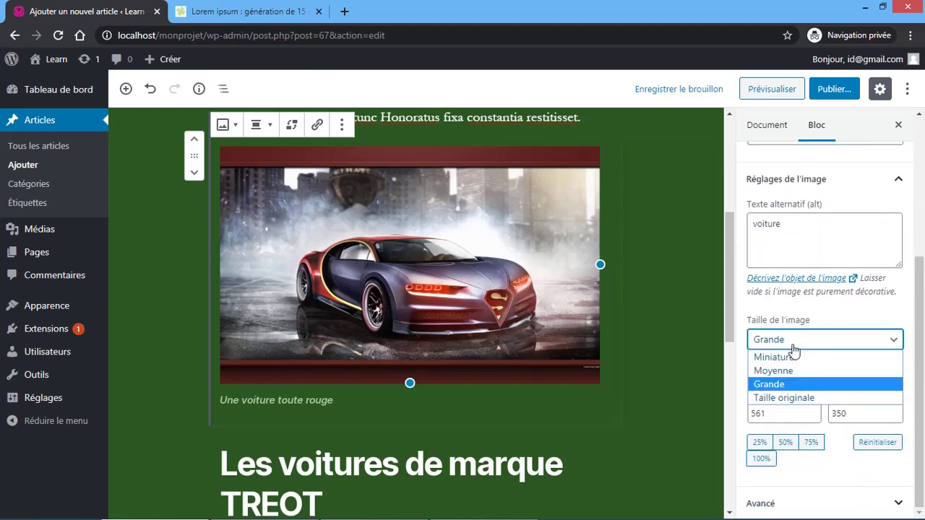
left_click(785, 397)
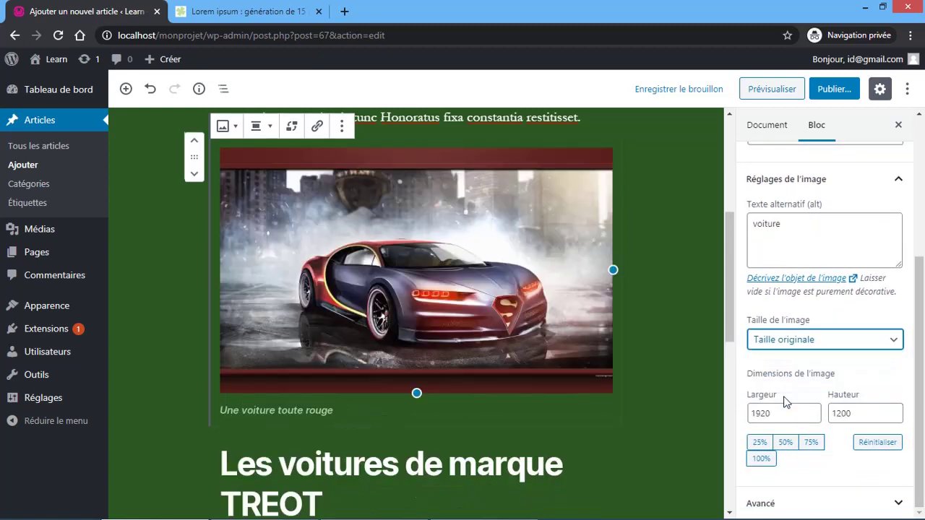
left_click(792, 340)
left_click(772, 357)
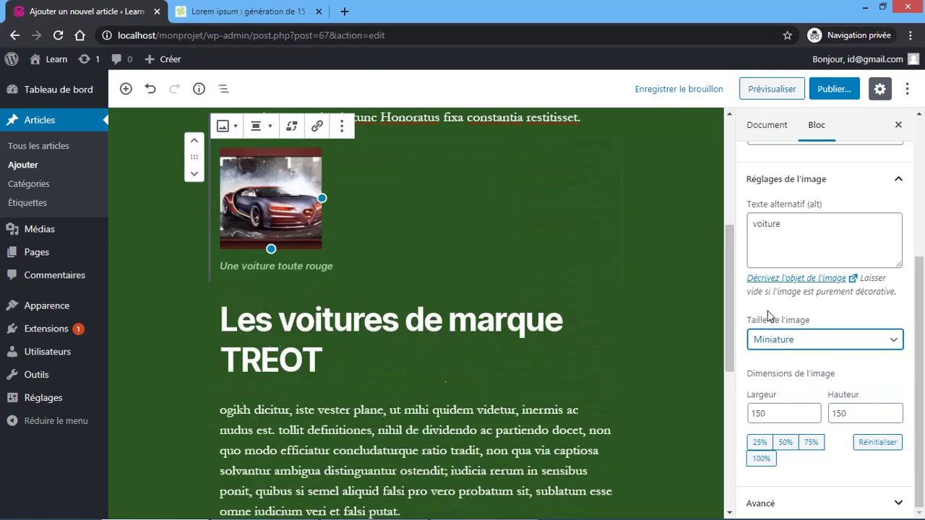
left_click(781, 341)
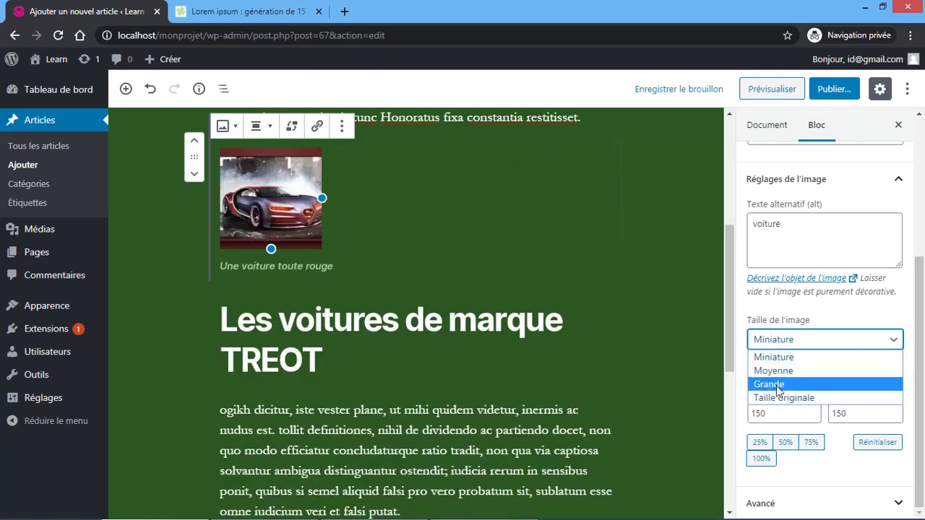
left_click(769, 384)
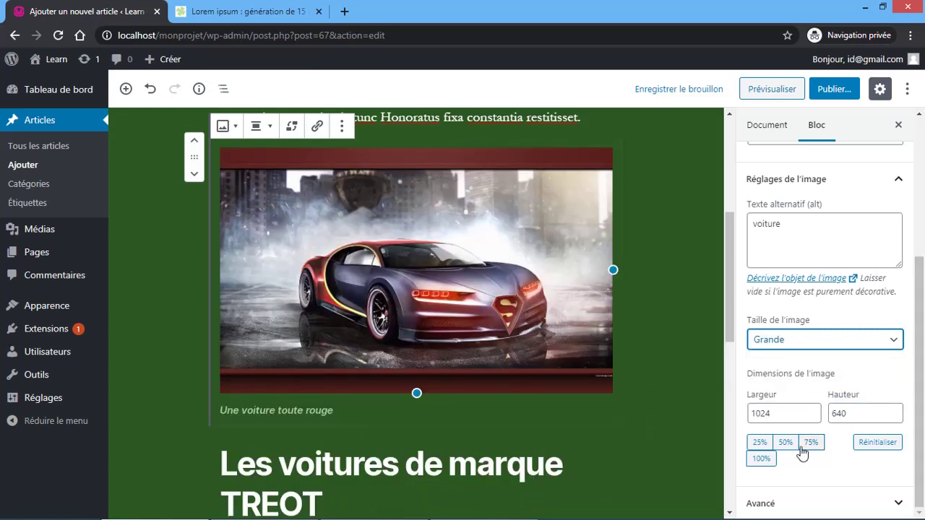
- Check the image's Avancé settings and the article's visibility options in the Document settings
left_click(805, 503)
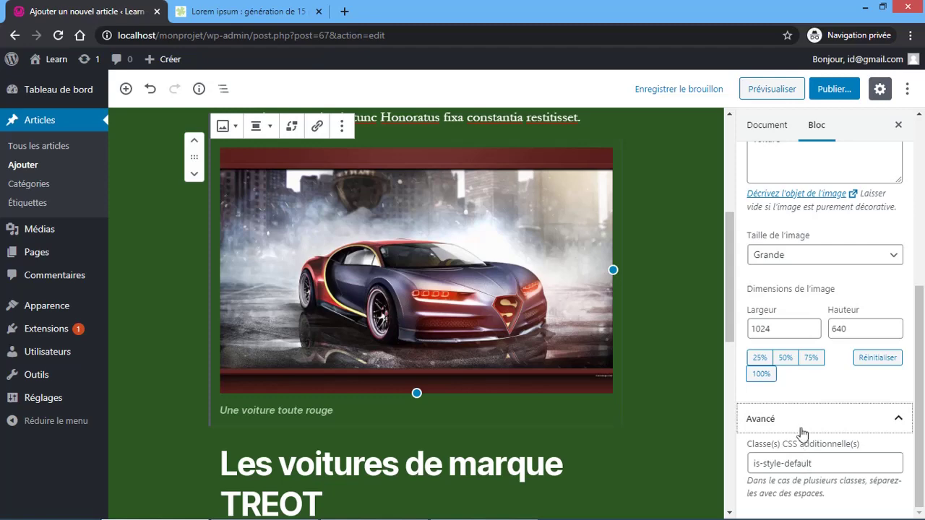
scroll(803, 426, "up", 5)
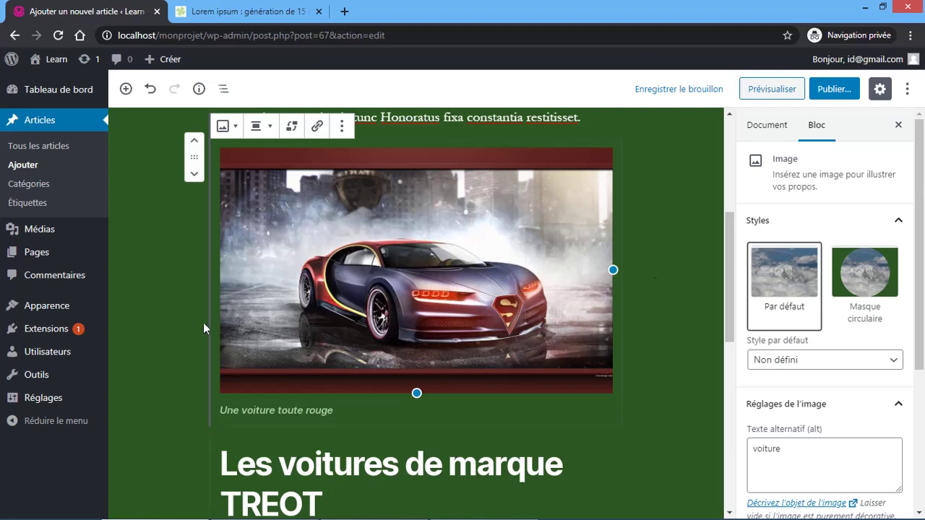
left_click(760, 125)
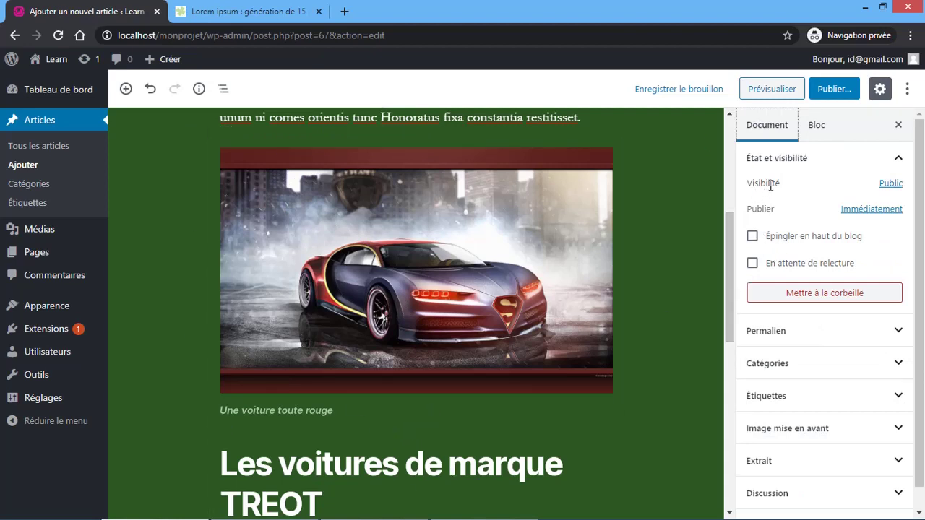
left_click(890, 185)
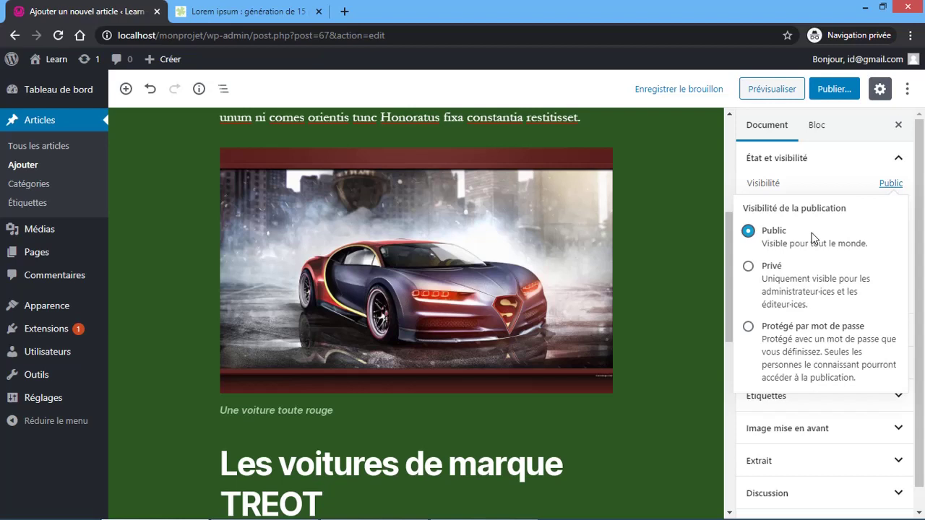
left_click(883, 185)
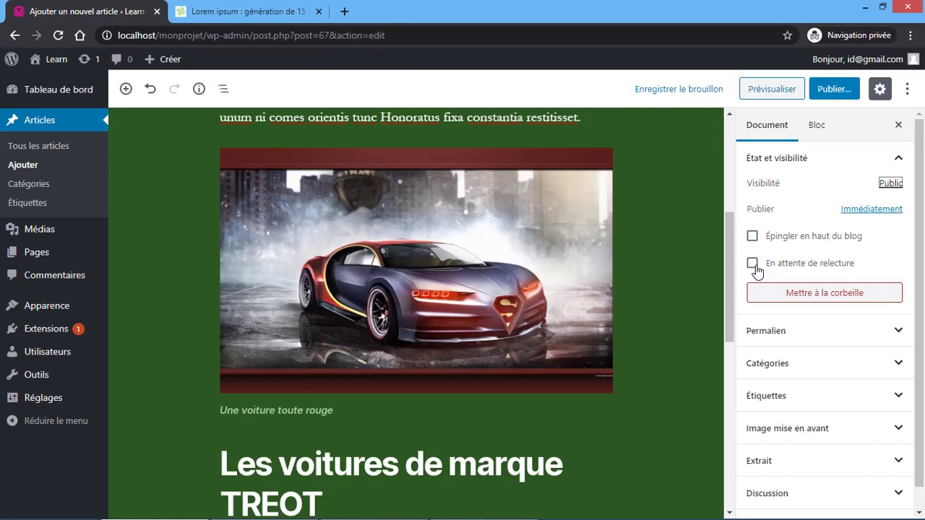
- Try the En attente de relecture option for the article and switch it back off
scroll(793, 262, "down", 1)
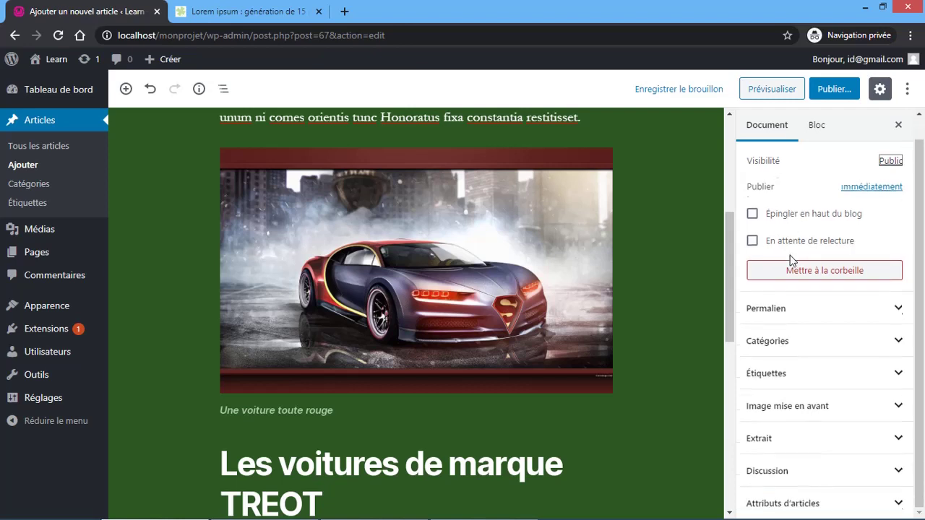
left_click(752, 241)
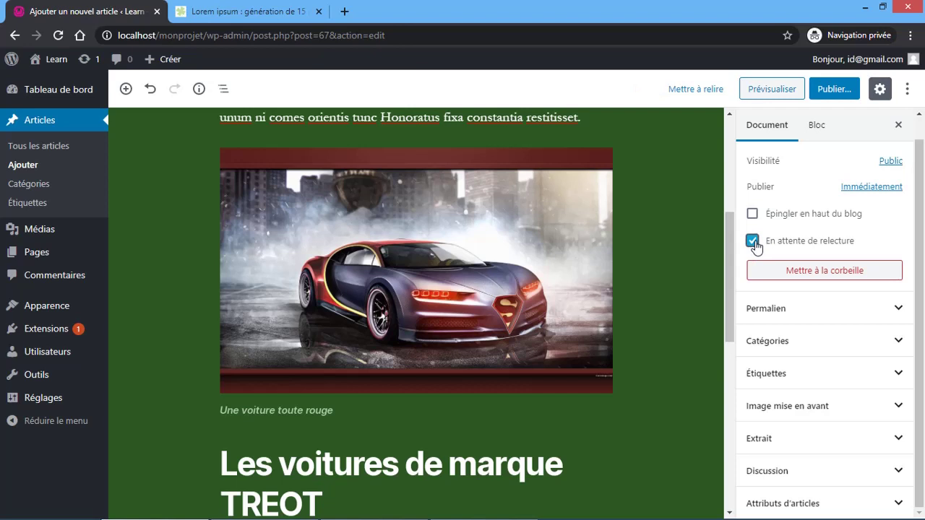
left_click(753, 243)
- Look up the article's Permalien and open its link to view the article on the site
left_click(838, 313)
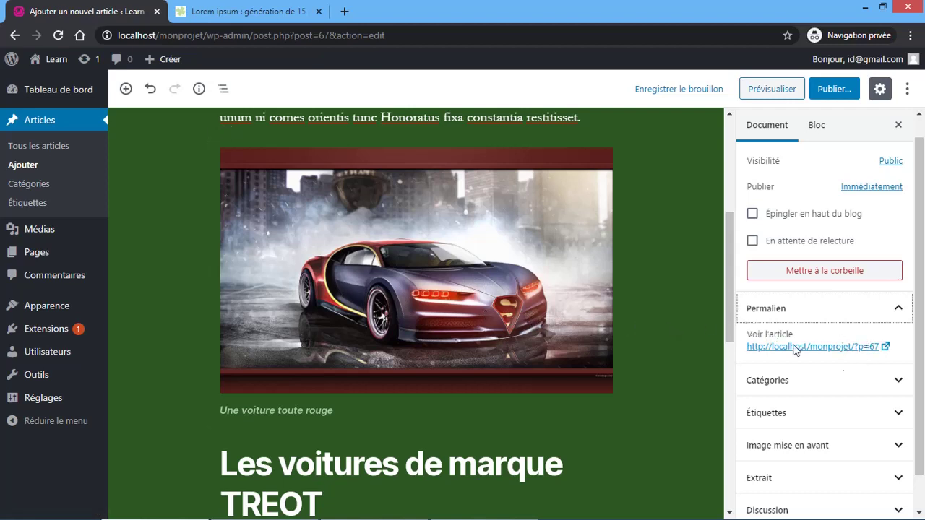
left_click(853, 348)
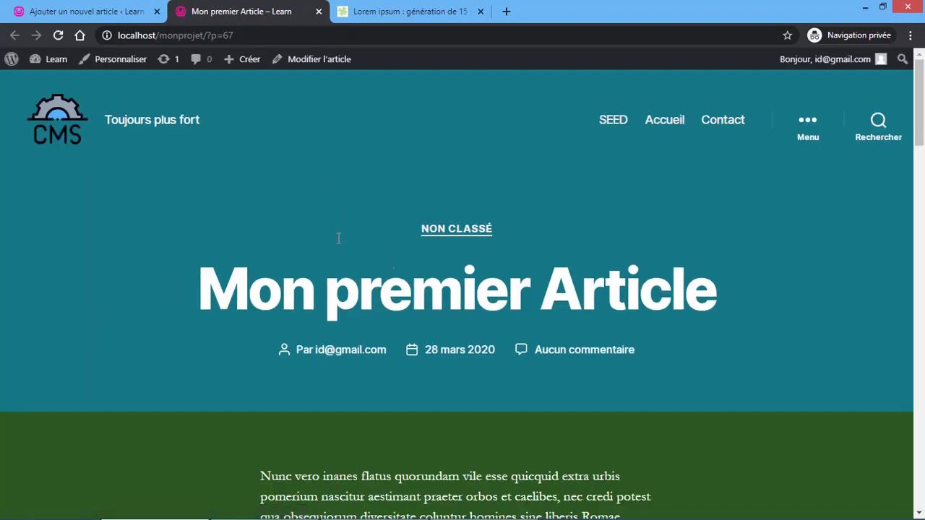
- Look through the article on the site down to its comment form, then close it and return to the editor
scroll(365, 322, "down", 4)
scroll(365, 329, "down", 13)
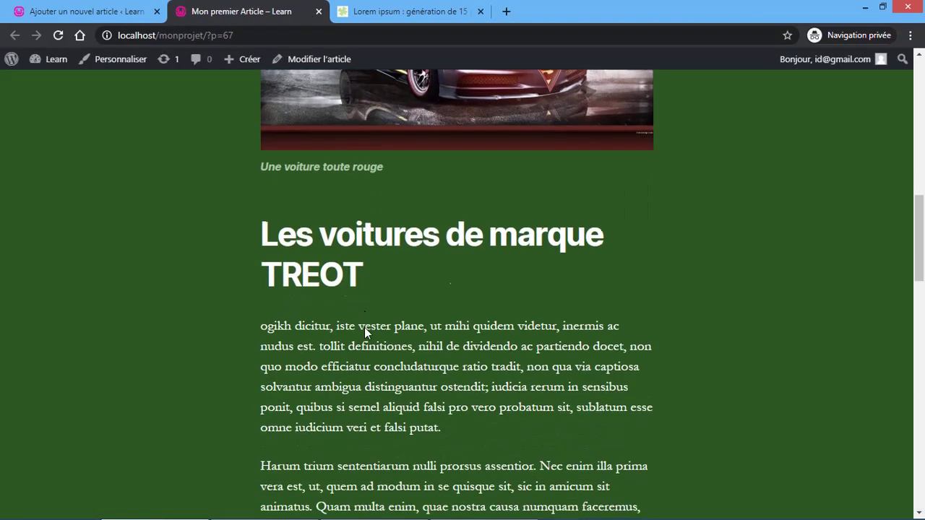
scroll(365, 330, "down", 3)
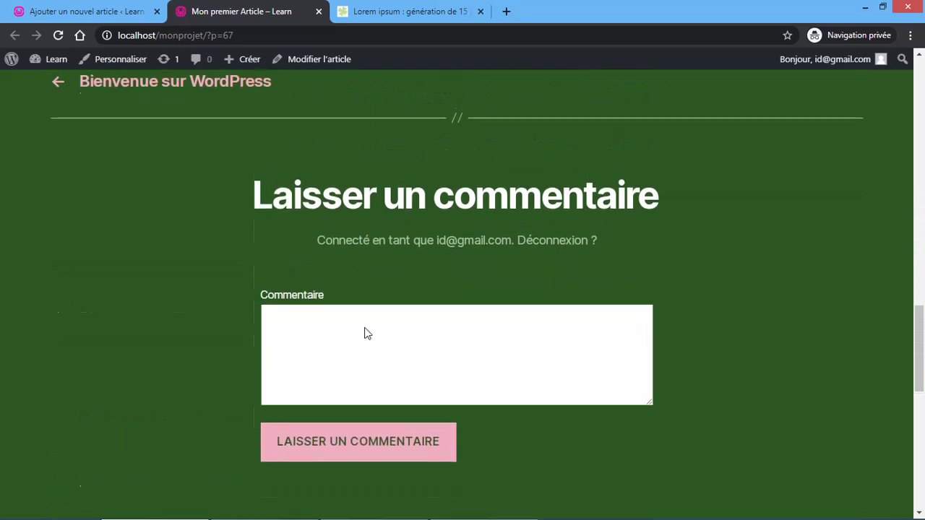
scroll(415, 353, "down", 3)
scroll(415, 353, "up", 10)
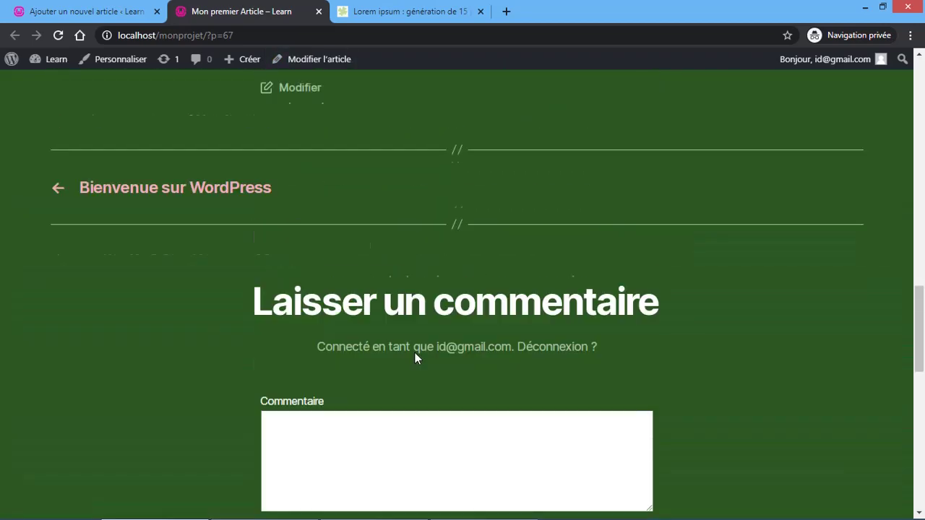
left_click(104, 12)
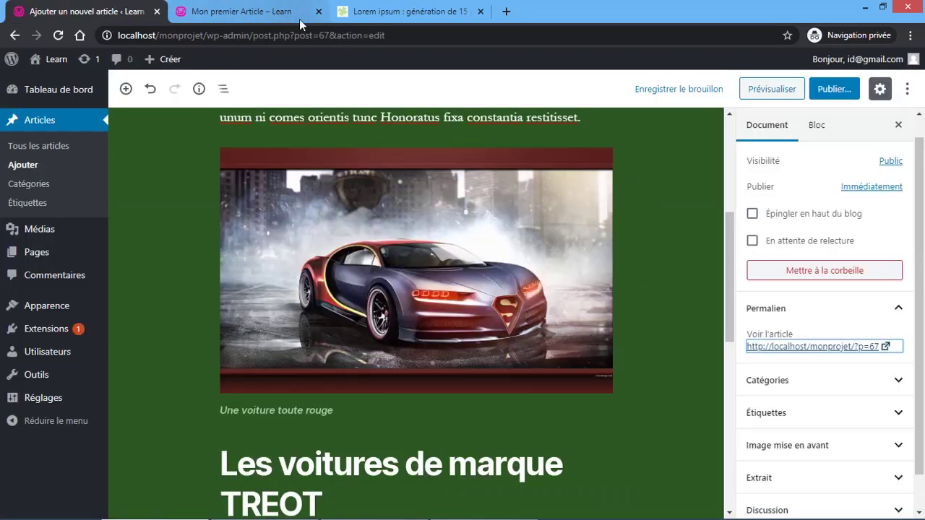
left_click(319, 12)
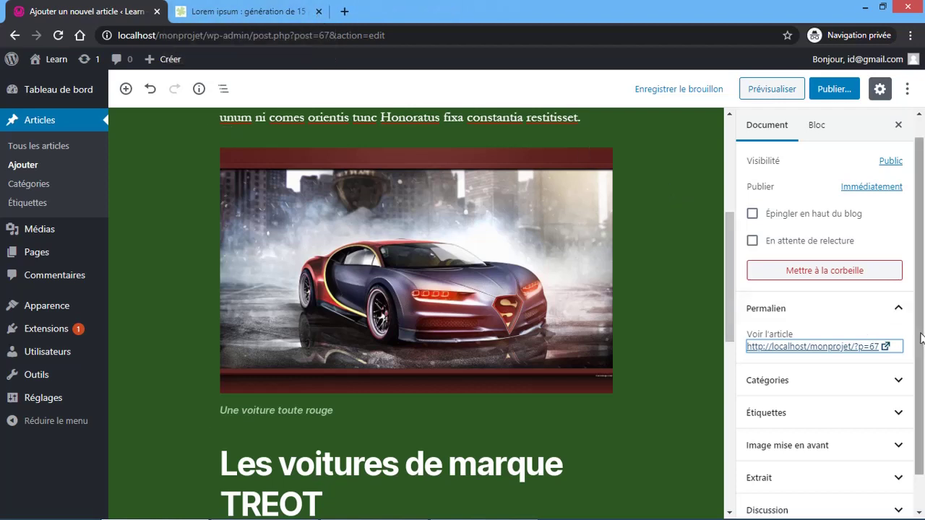
- Assign the article to the categories Infographie, Adobe Photoshop and Learning, and collapse the category settings
left_click(881, 318)
left_click(872, 348)
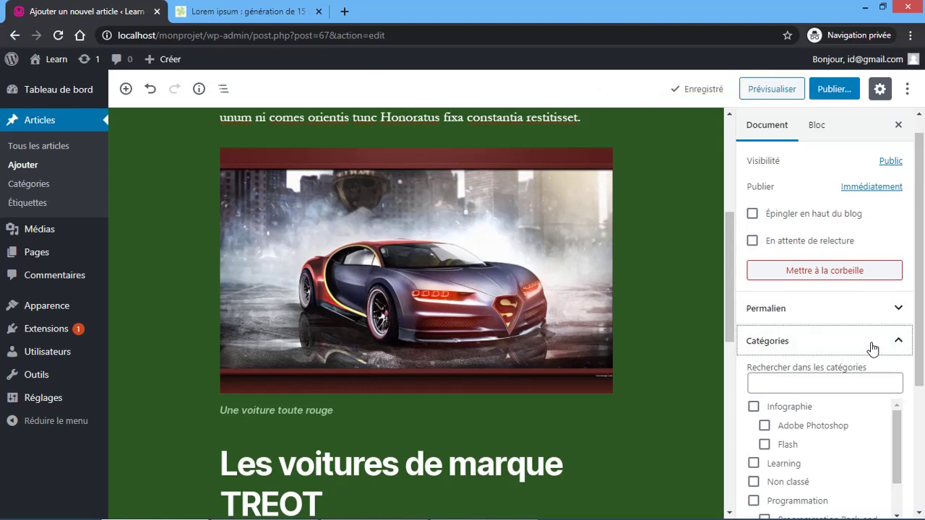
scroll(872, 348, "down", 2)
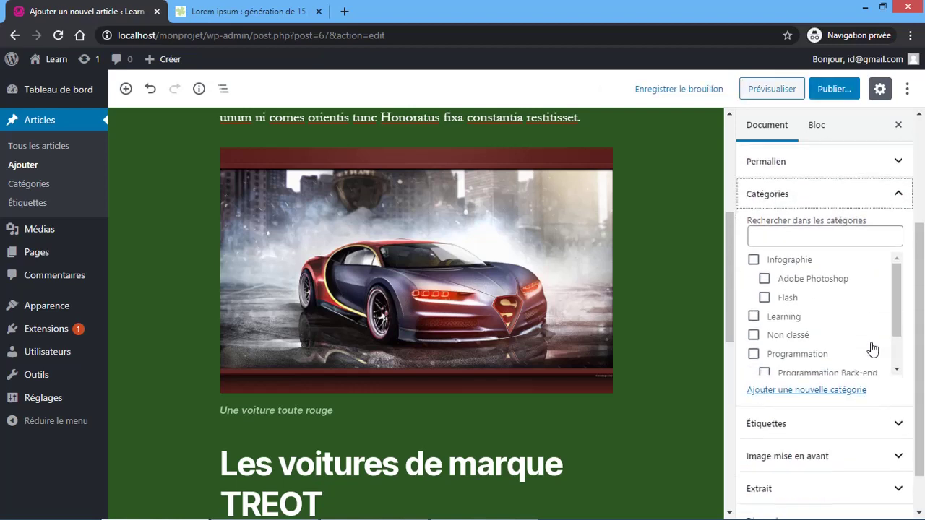
left_click(754, 260)
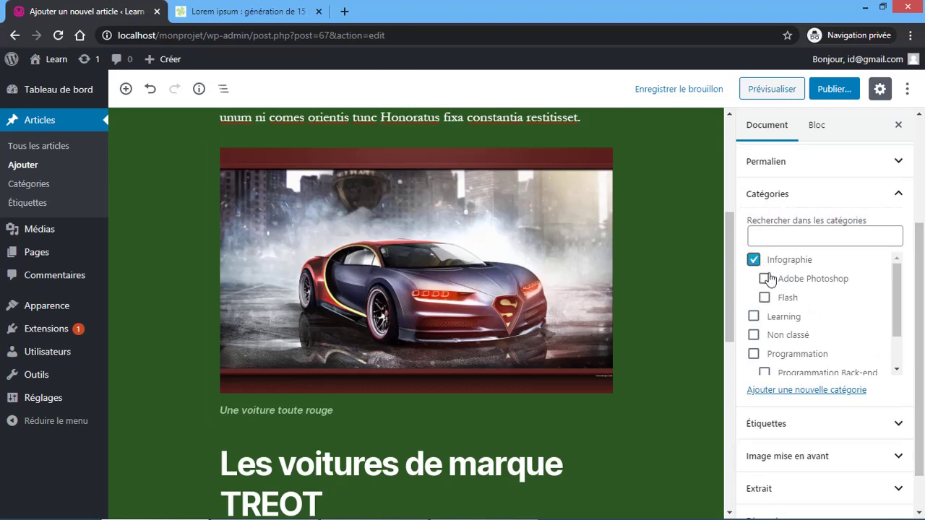
left_click(765, 280)
left_click(795, 322)
scroll(806, 356, "down", 3)
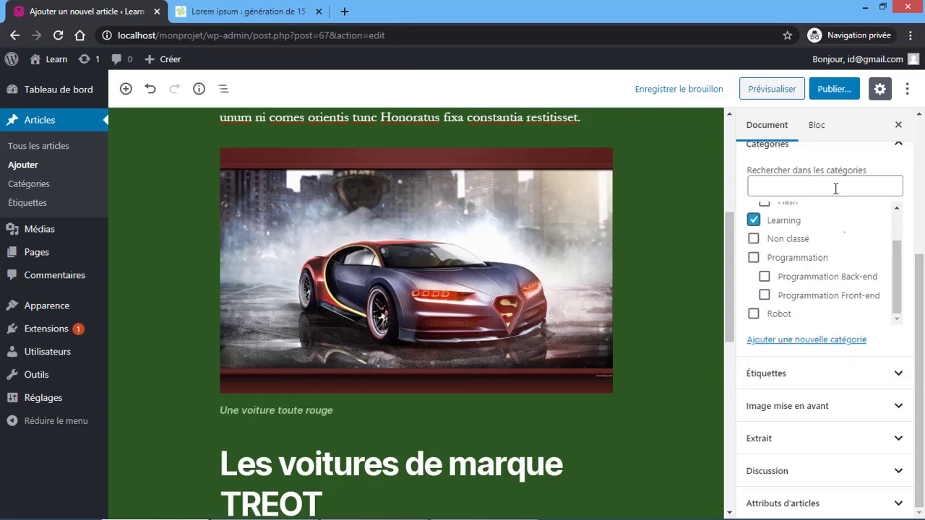
left_click(875, 148)
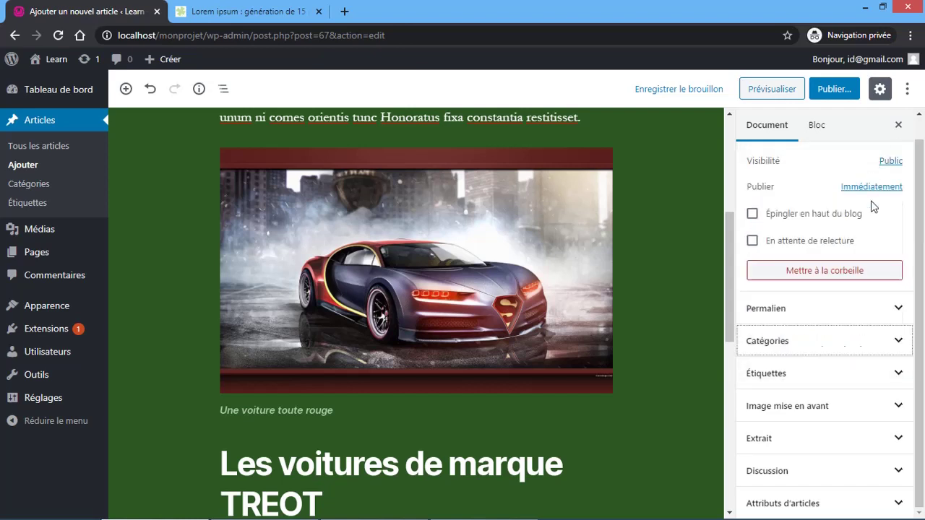
- Add the tags voiture, initial, rouge and marque to the article
left_click(837, 371)
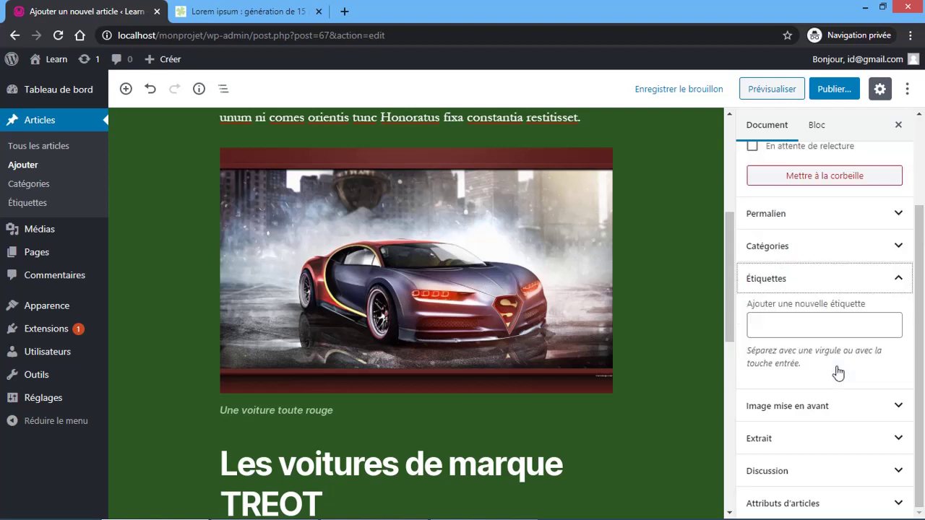
left_click(808, 332)
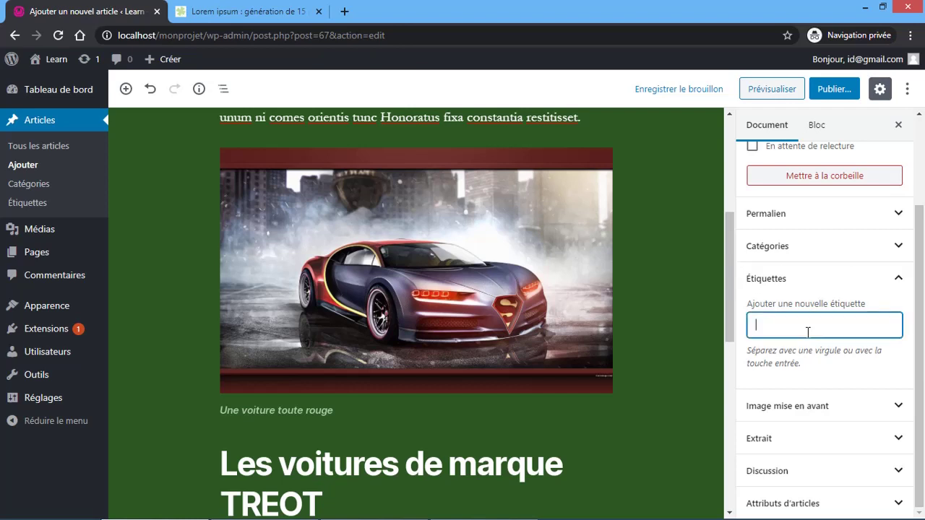
type("voiture")
key("Return")
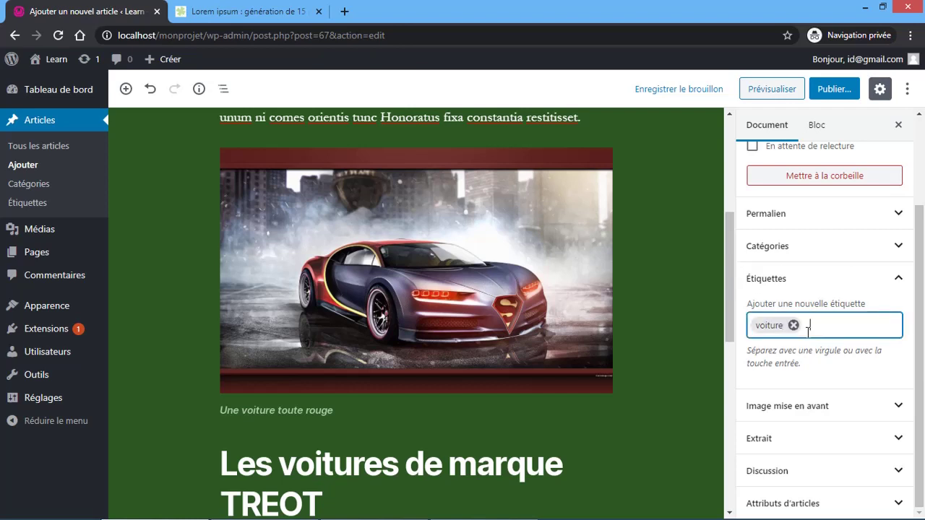
type("inin")
type("ial")
key("Return")
type("rouge")
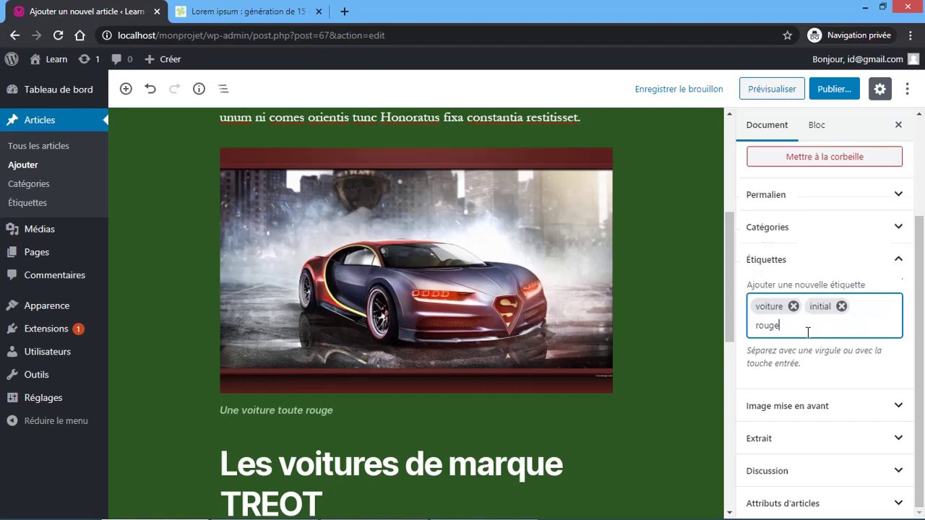
key("Return")
type("marque")
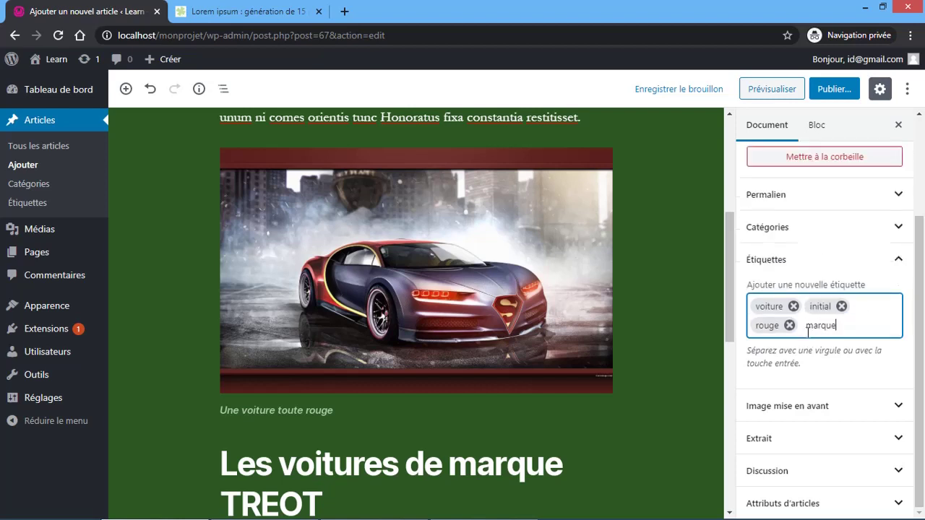
key("Return")
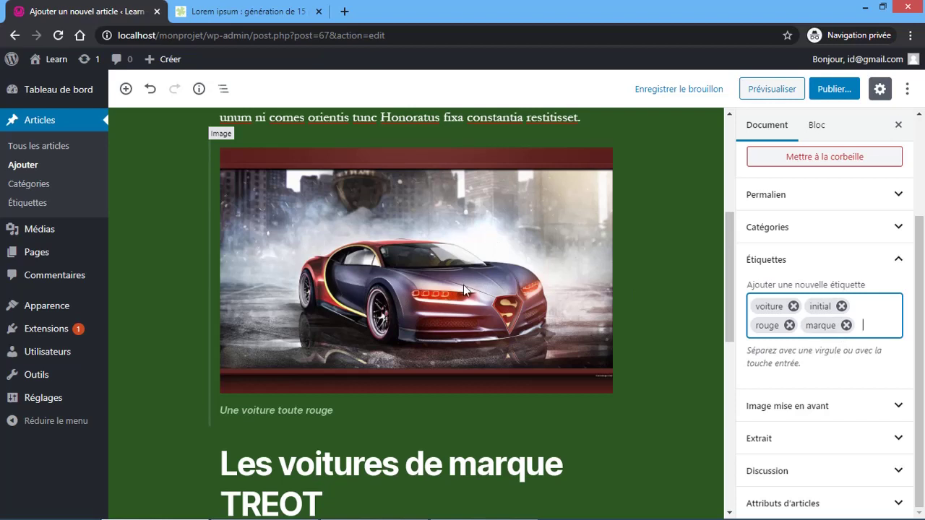
- Set the car image bug.jpg from the media library as the article's featured image
scroll(463, 285, "down", 2)
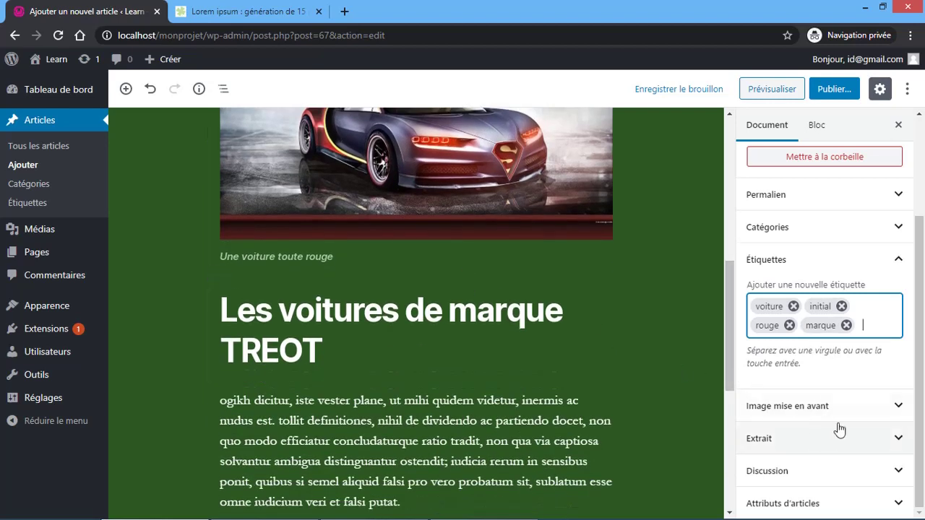
left_click(787, 406)
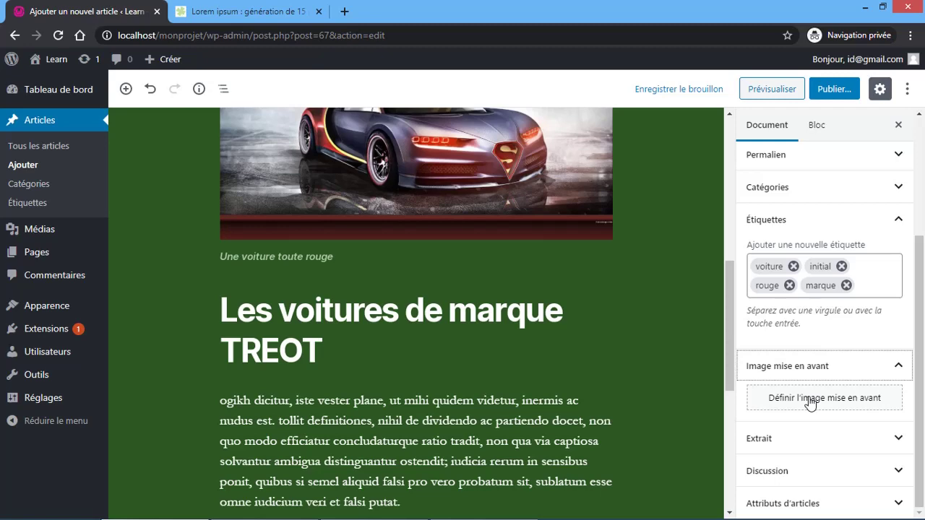
left_click(810, 404)
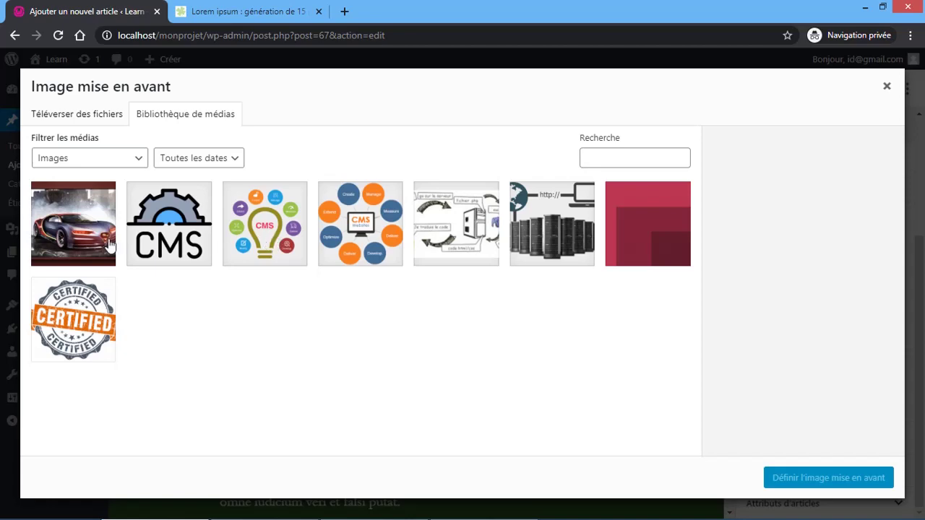
left_click(84, 237)
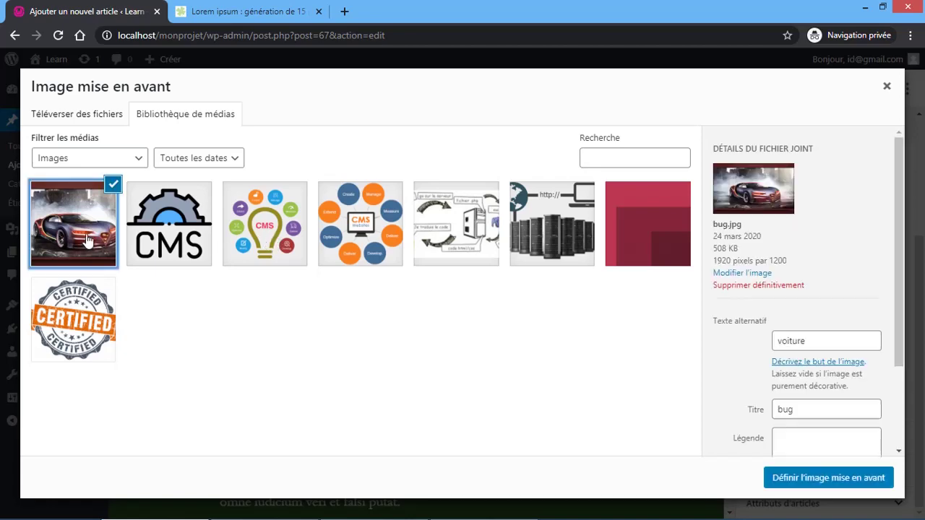
left_click(839, 478)
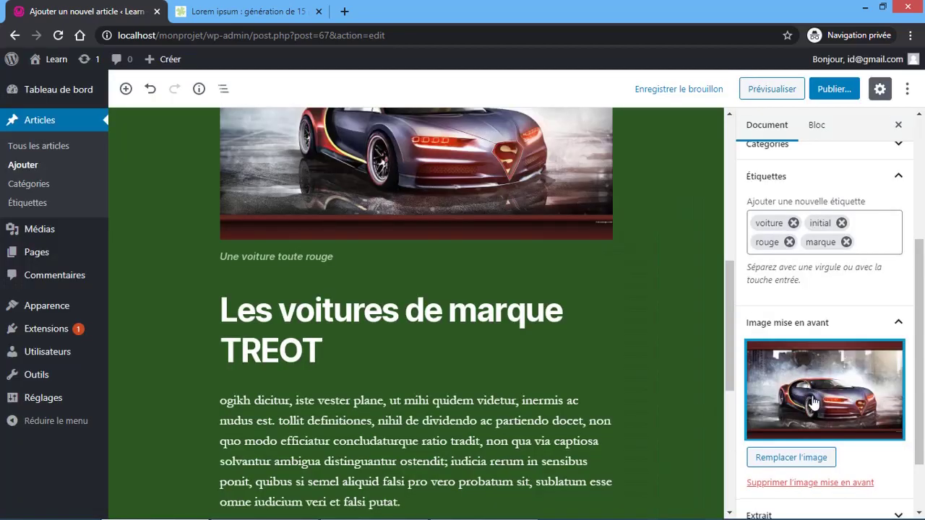
- Examine the article's optional Extrait setting and the opening paragraphs an excerpt could summarise, leaving the excerpt empty
scroll(814, 402, "down", 2)
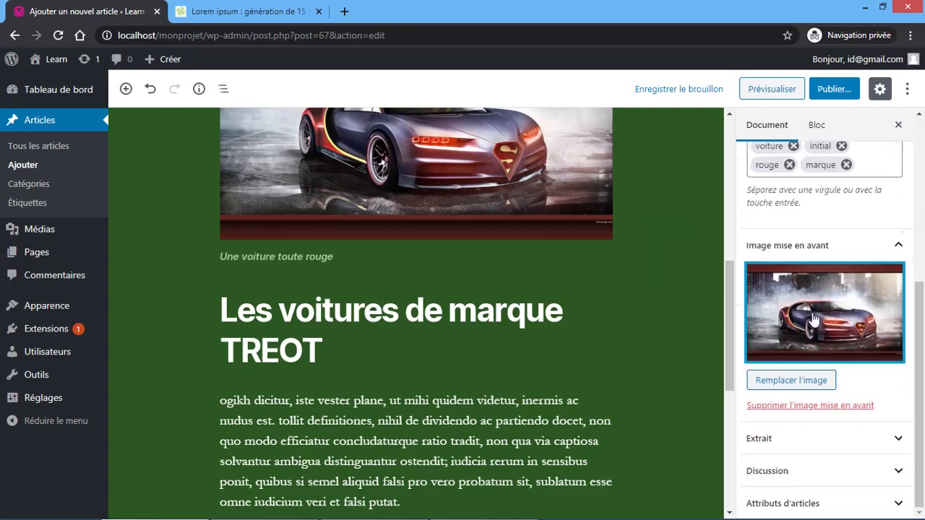
left_click(828, 438)
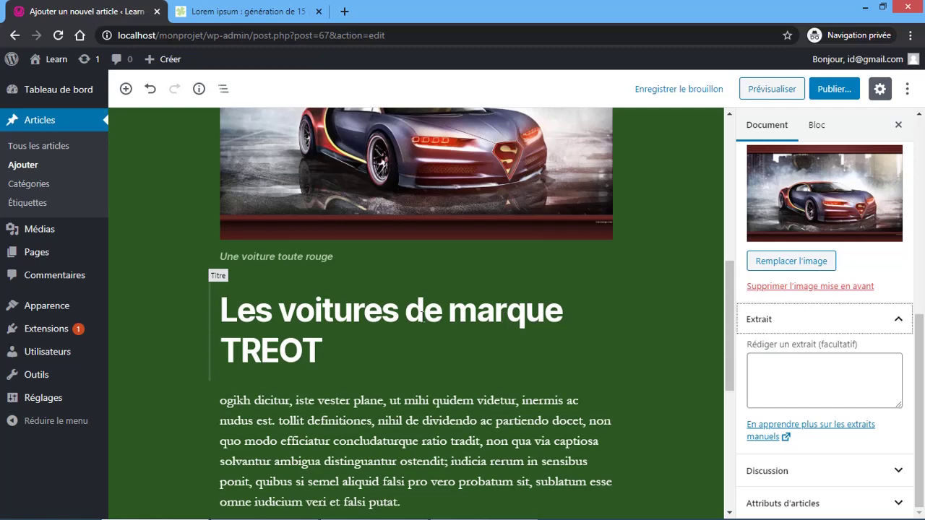
scroll(434, 318, "up", 5)
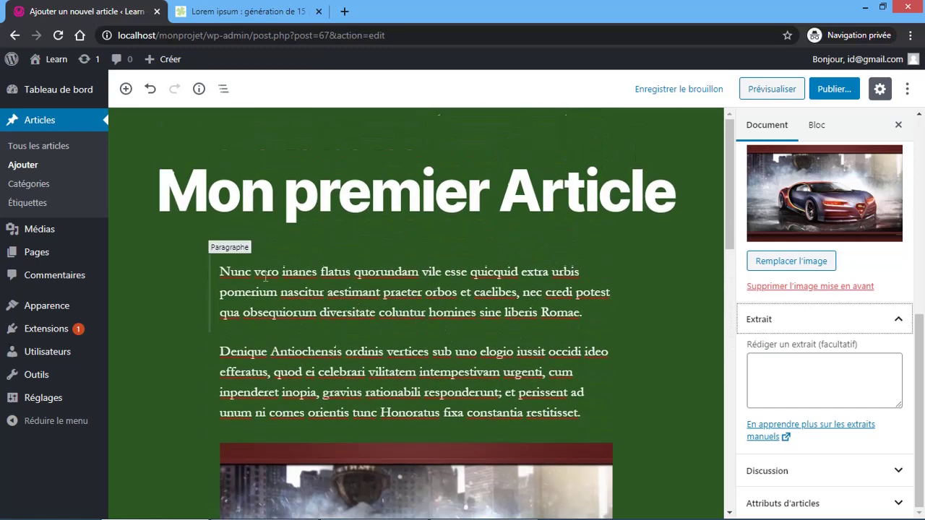
left_click_drag(220, 272, 293, 314)
left_click(293, 347)
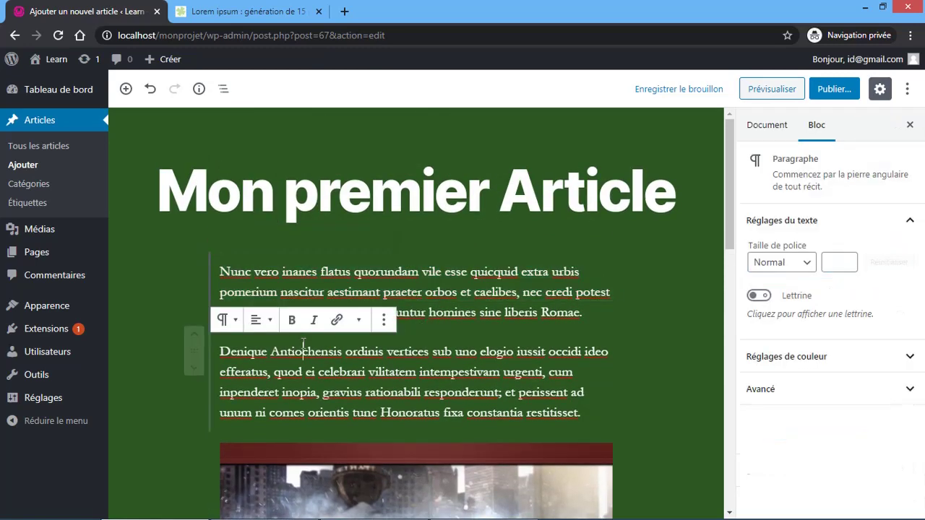
scroll(350, 346, "down", 2)
scroll(349, 345, "down", 1)
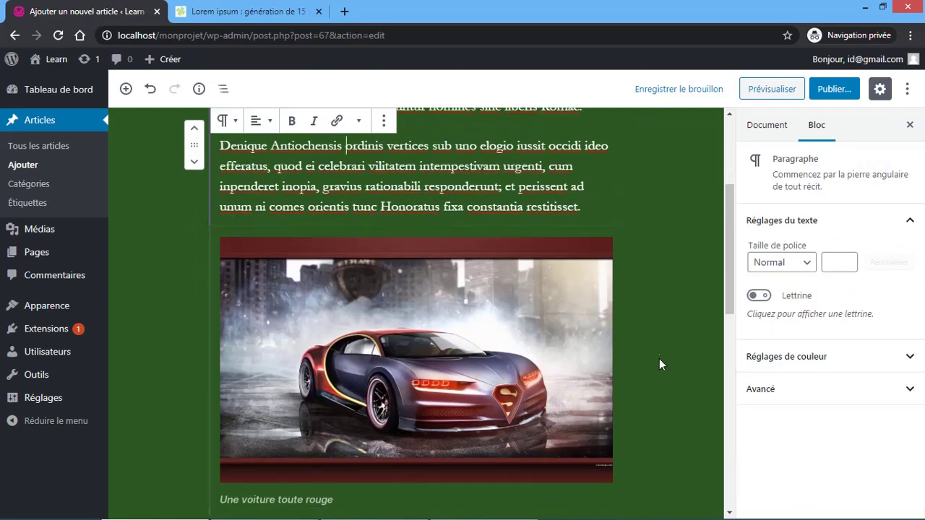
left_click(777, 130)
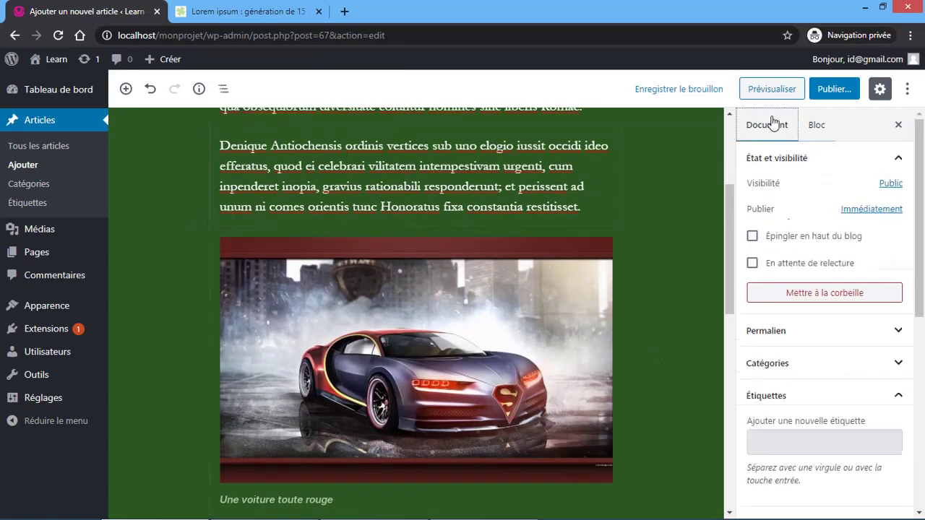
scroll(821, 277, "down", 5)
scroll(821, 282, "down", 2)
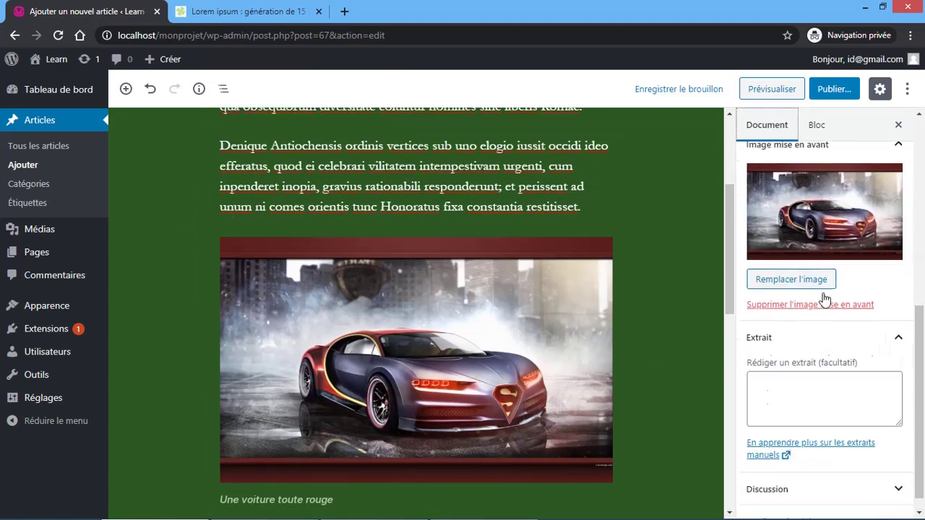
left_click(856, 318)
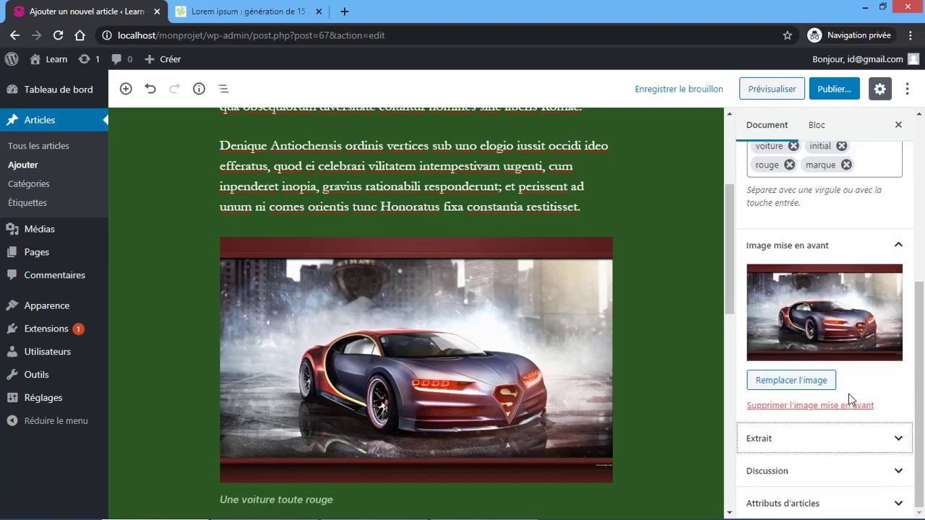
- In the Discussion settings, switch comments off and back on, and disallow pings and trackbacks for the article
left_click(893, 483)
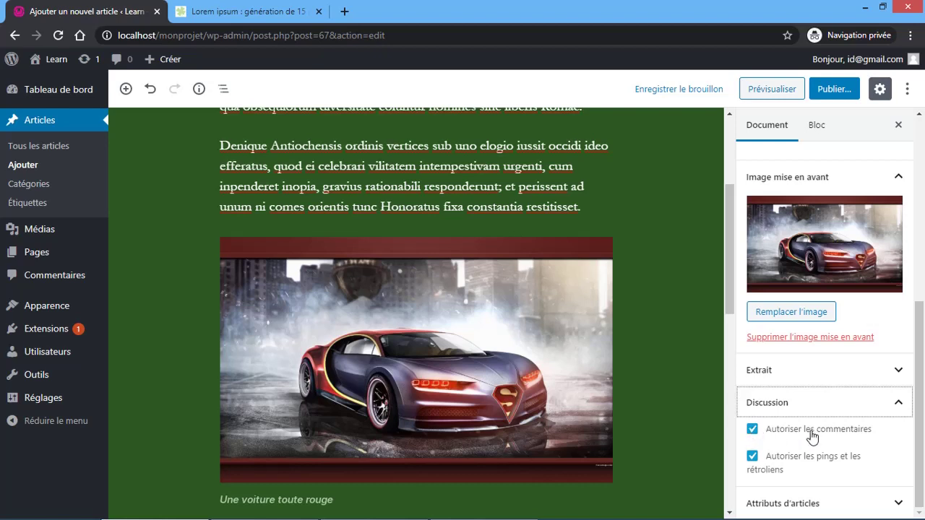
left_click(753, 430)
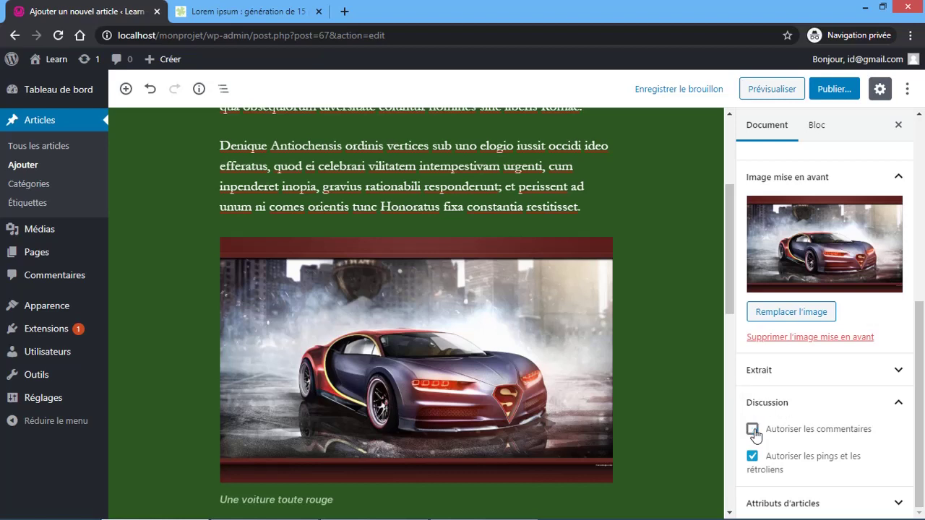
left_click(785, 463)
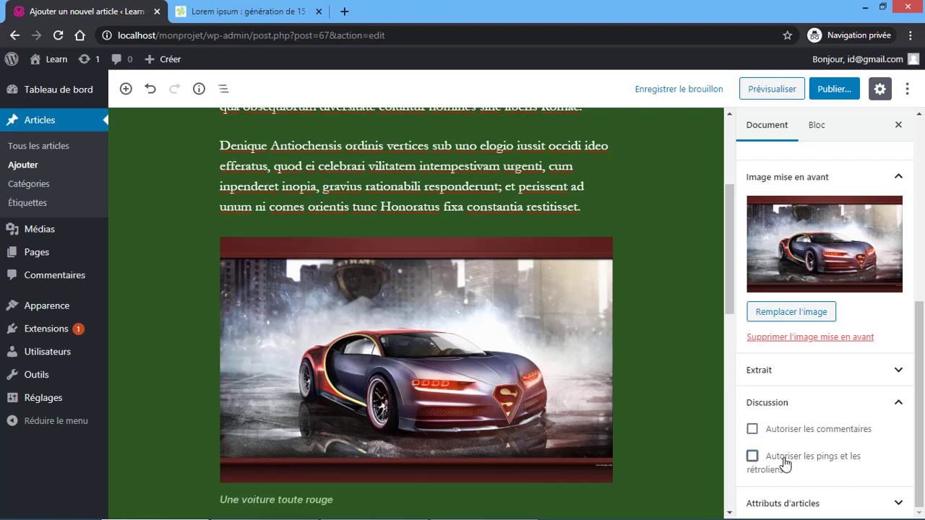
left_click(753, 430)
left_click(870, 403)
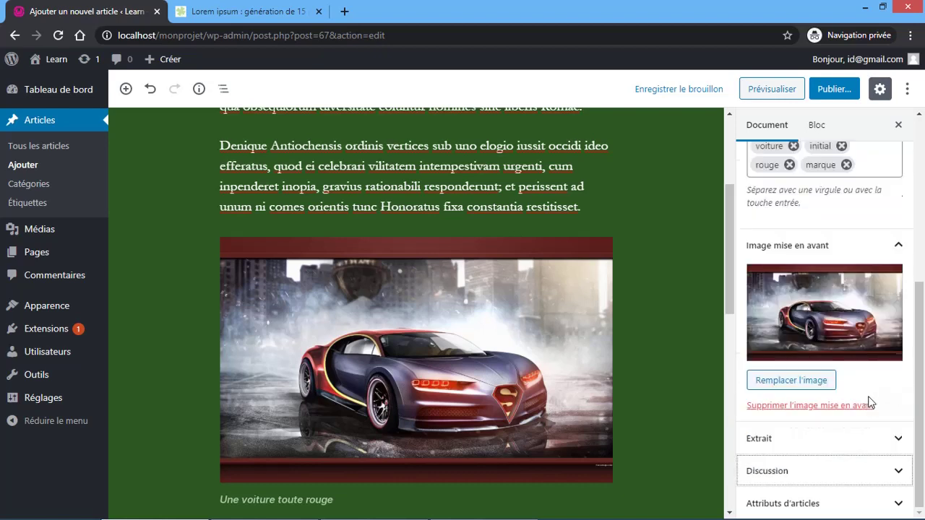
- Check the Modèle setting in the article's Attributs d'articles
left_click(863, 502)
left_click(923, 293)
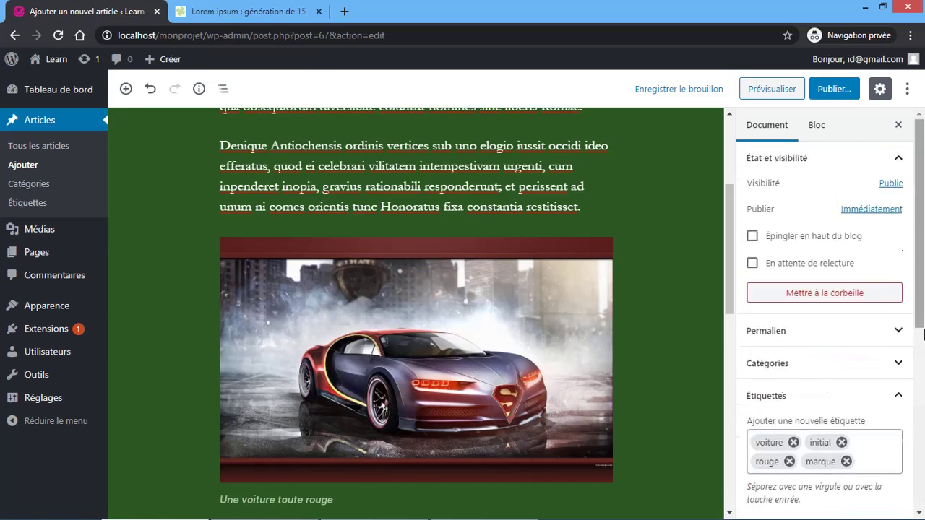
left_click(923, 362)
left_click_drag(923, 363, 923, 442)
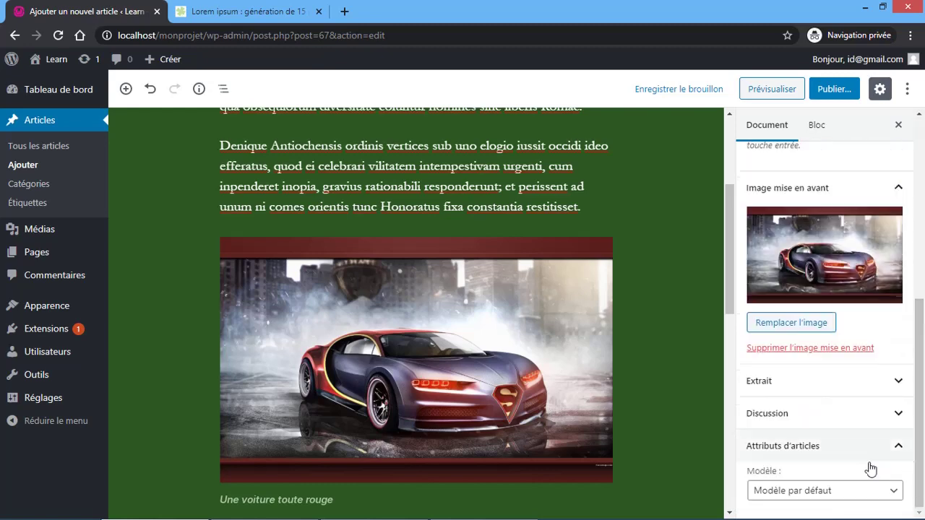
- Set the article's Modèle attribute to Modèle pleine largeur
left_click(794, 497)
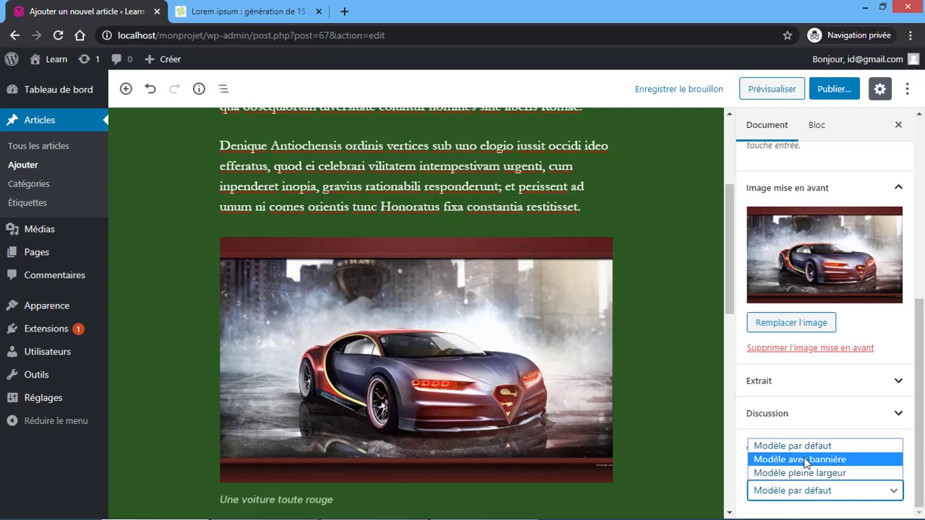
left_click(815, 473)
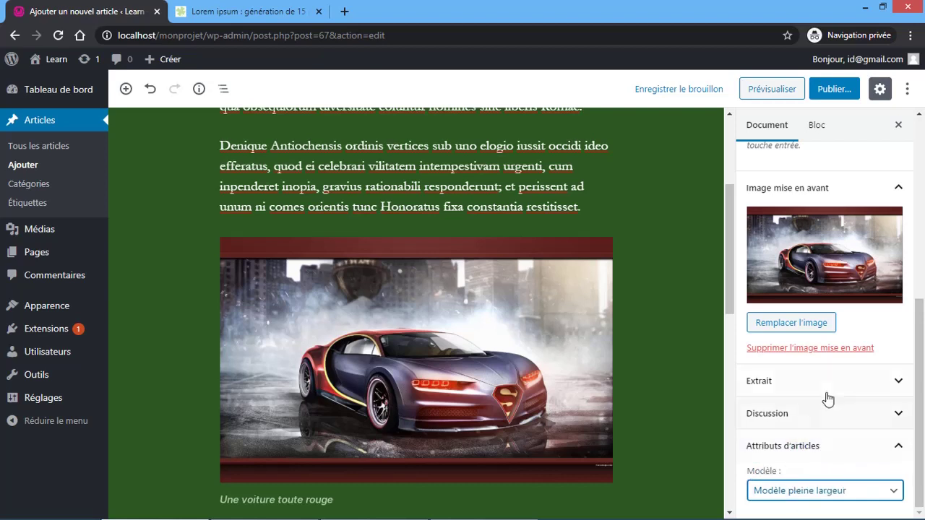
left_click(816, 490)
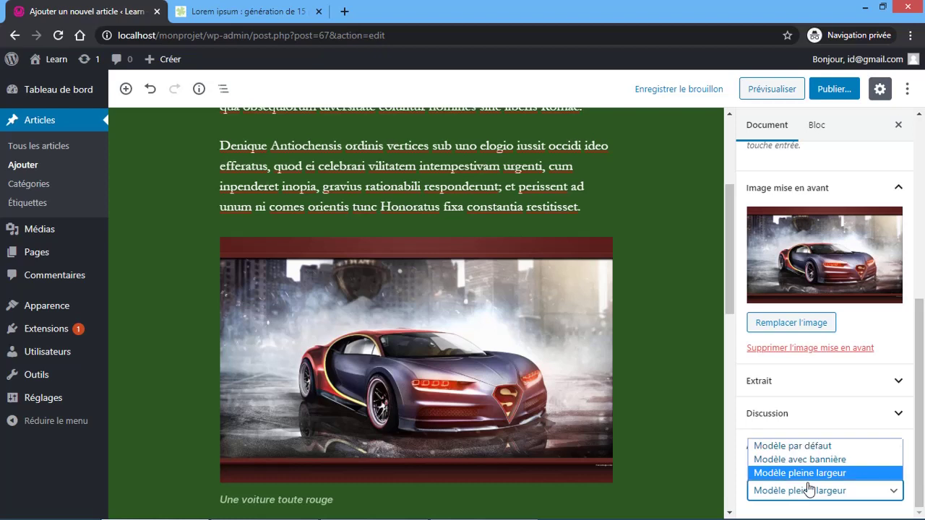
left_click(807, 474)
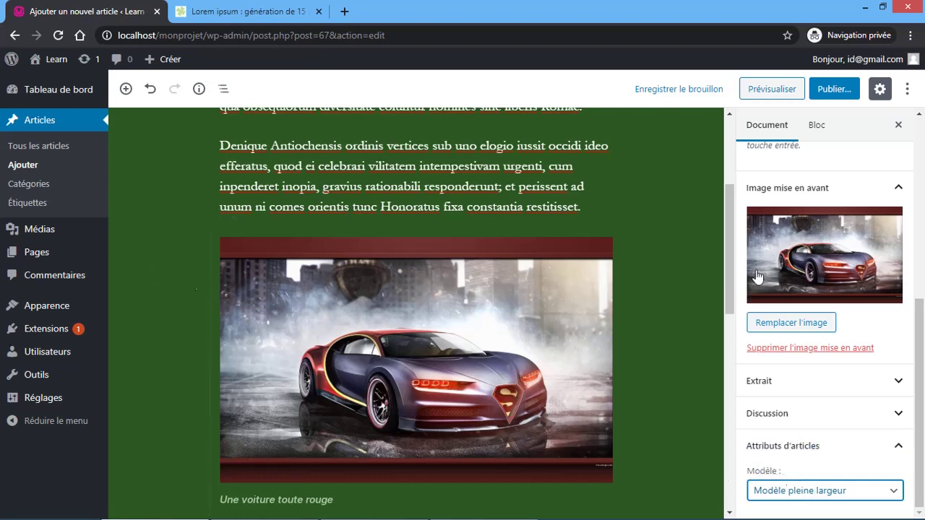
- Preview the article and examine how the full-width template lays out the featured image, paragraphs, captioned image and heading
left_click(772, 88)
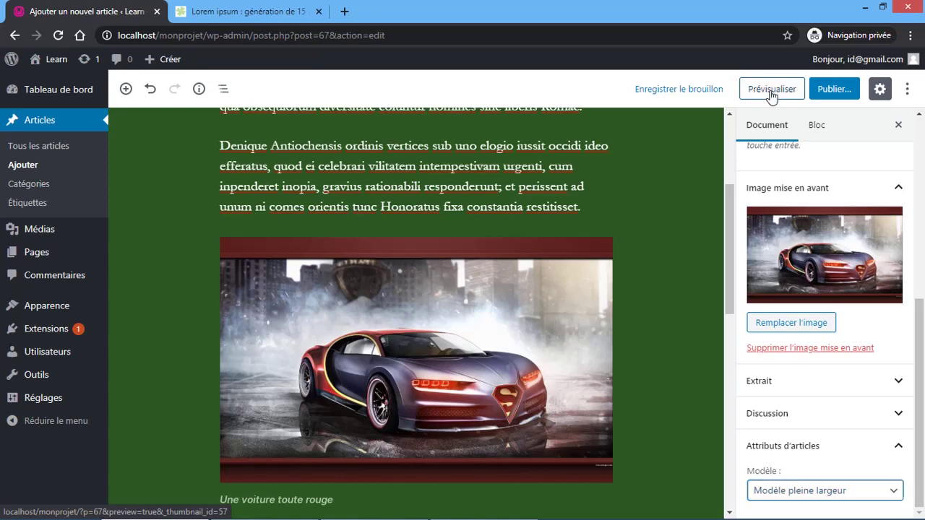
left_click(216, 8)
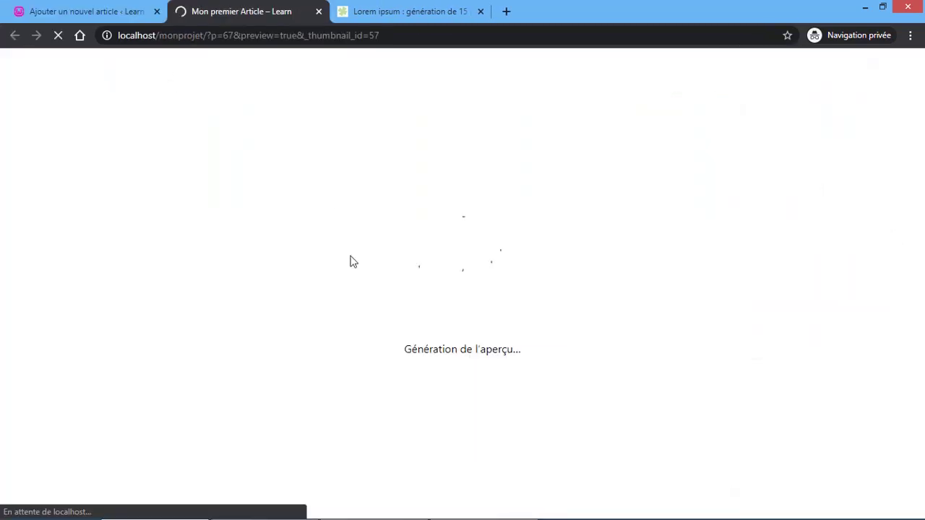
scroll(377, 283, "down", 10)
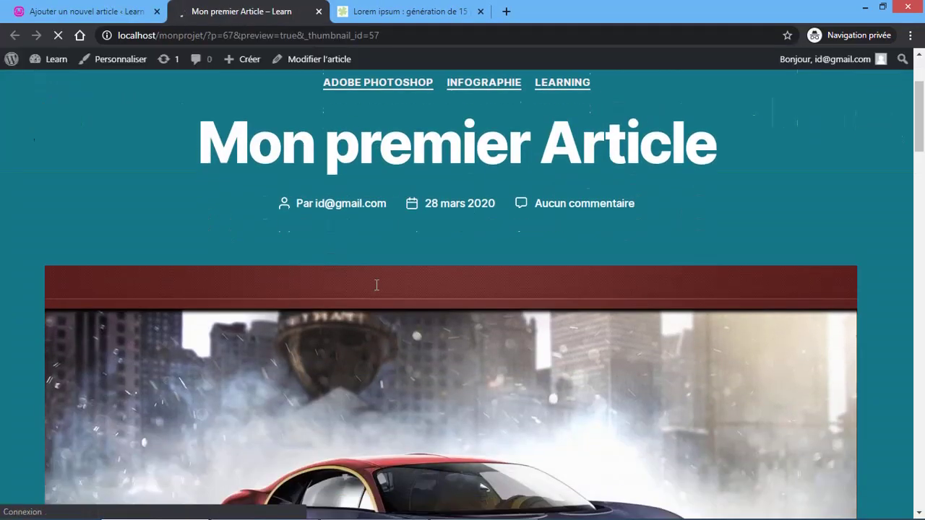
scroll(376, 291, "up", 5)
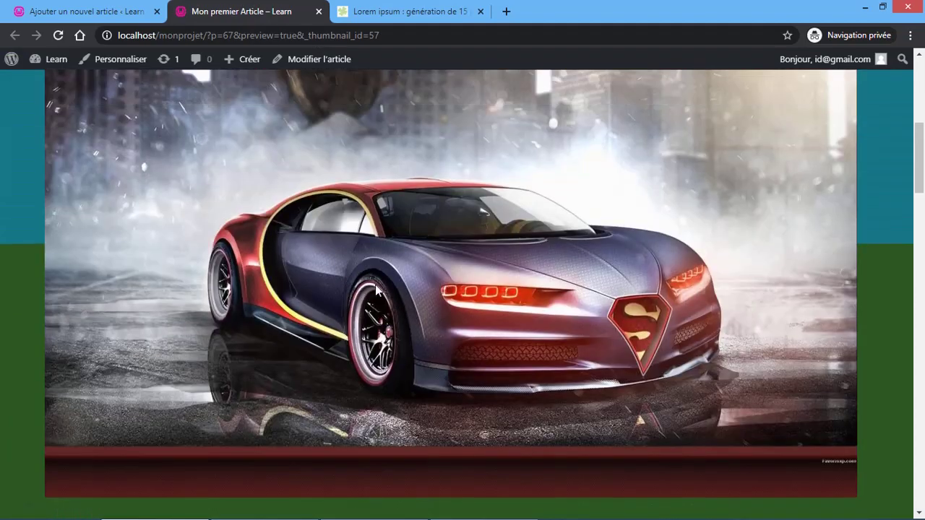
scroll(376, 290, "down", 3)
scroll(375, 286, "down", 8)
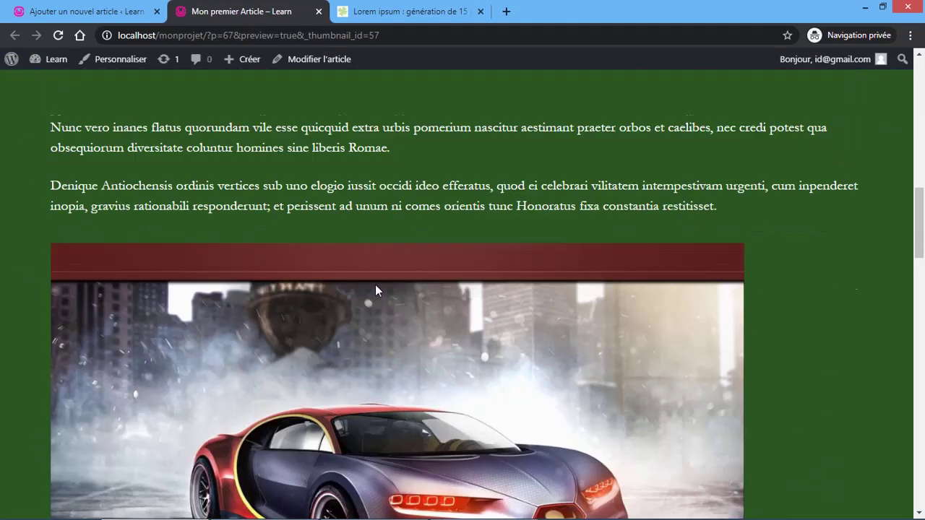
scroll(376, 286, "up", 8)
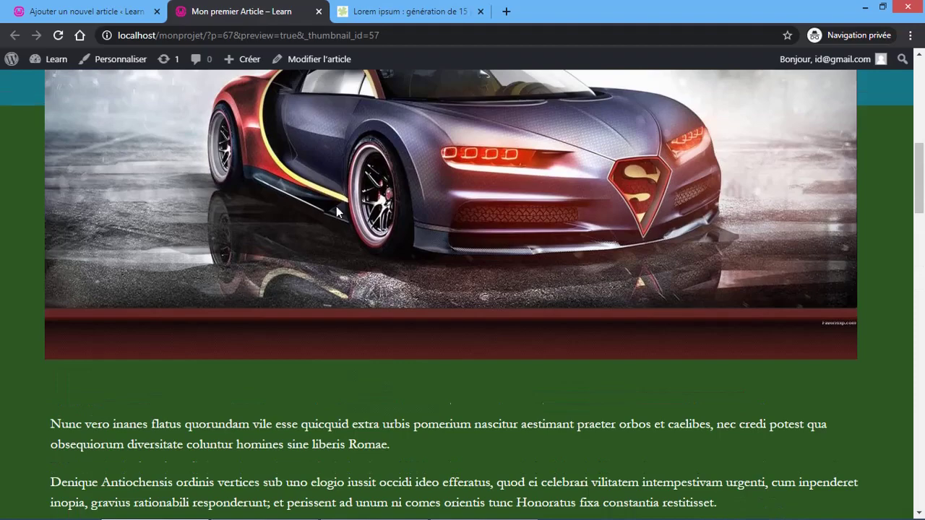
scroll(310, 225, "up", 4)
scroll(308, 353, "down", 9)
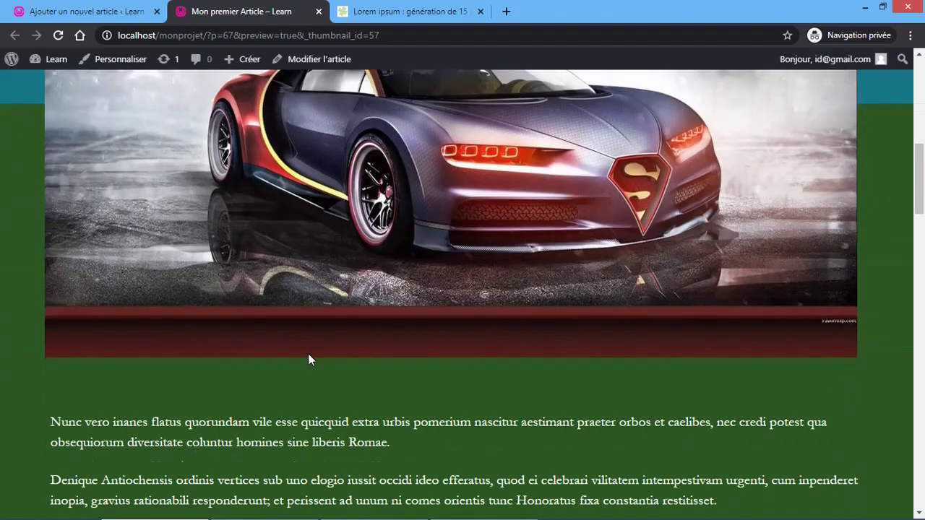
scroll(401, 345, "down", 15)
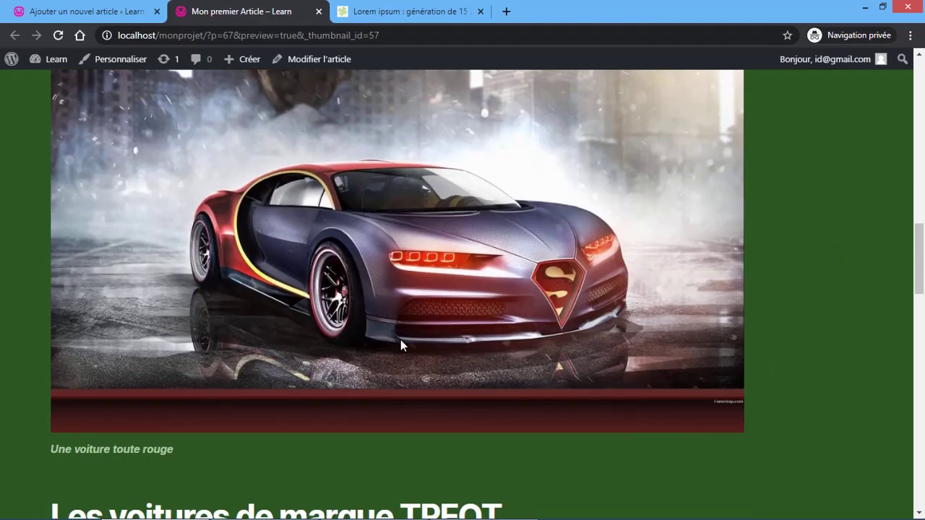
scroll(401, 340, "up", 10)
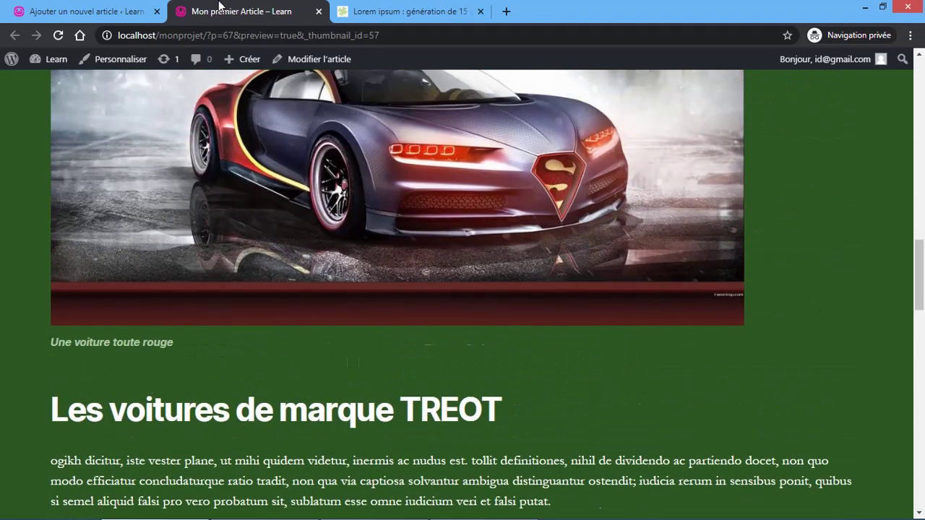
- Return to the article editor and set the Modèle attribute to Modèle par défaut
left_click(133, 11)
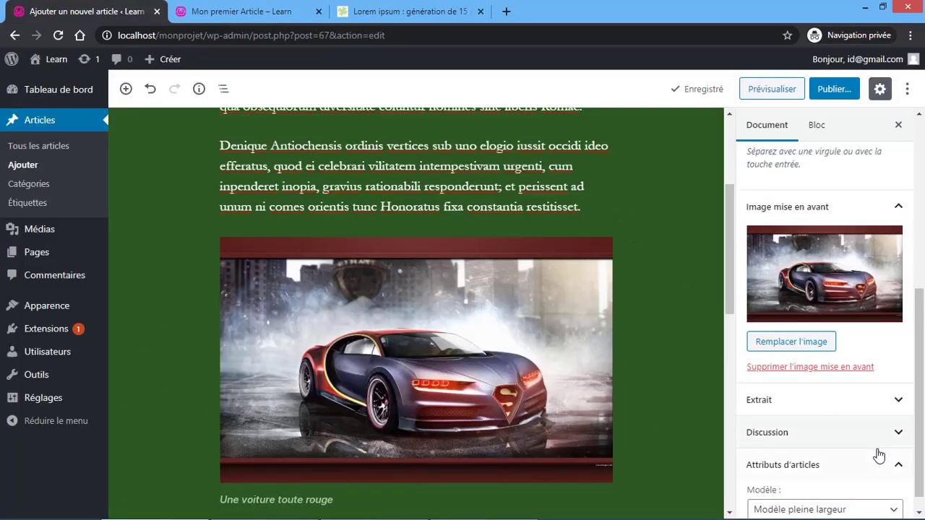
scroll(877, 452, "down", 1)
left_click(862, 493)
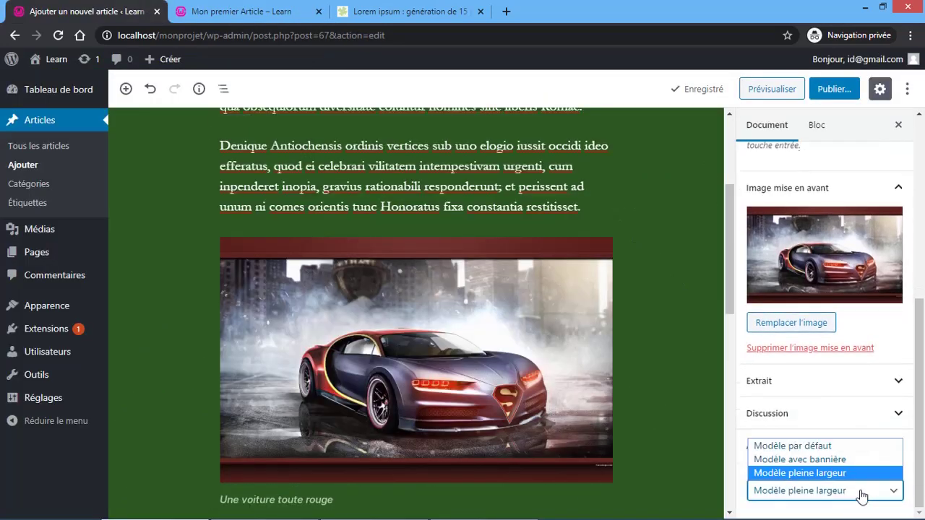
left_click(815, 447)
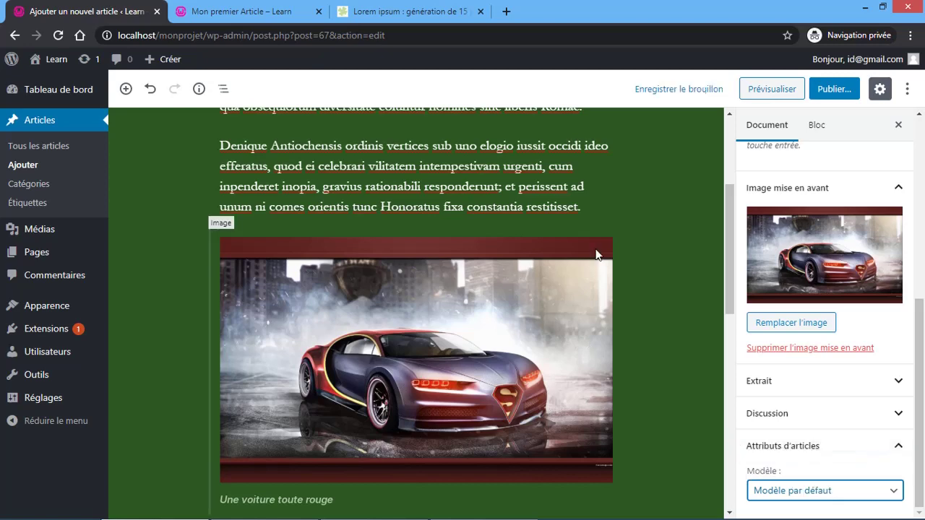
- Preview the article with the default template and review its text width, images, comment form and footer
left_click(766, 90)
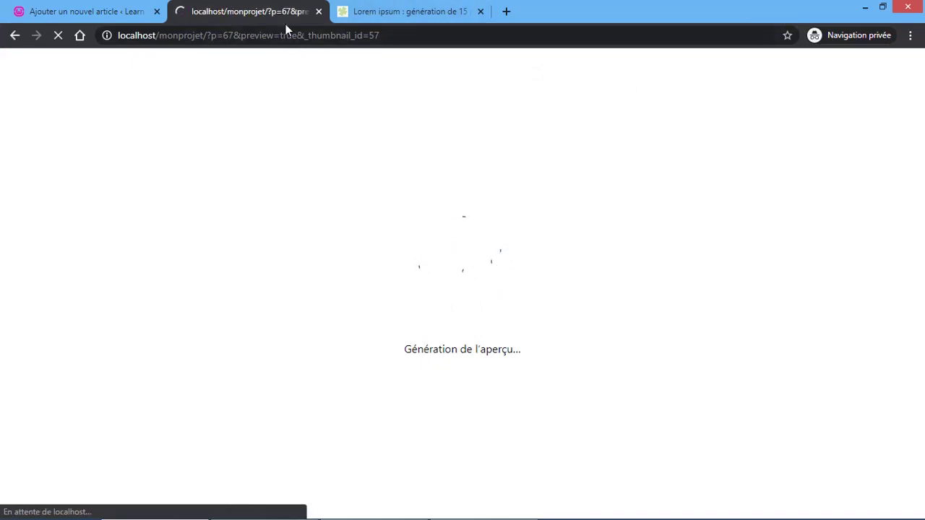
scroll(356, 159, "down", 6)
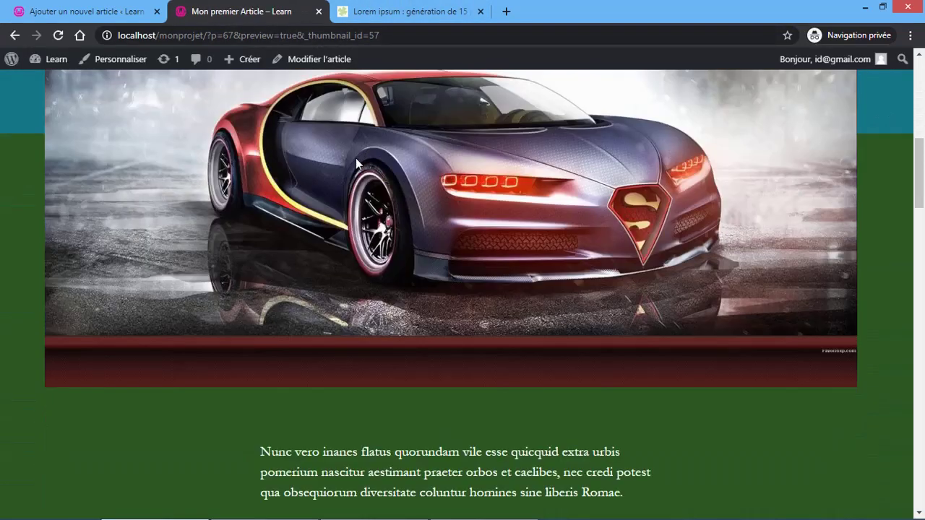
scroll(356, 160, "down", 5)
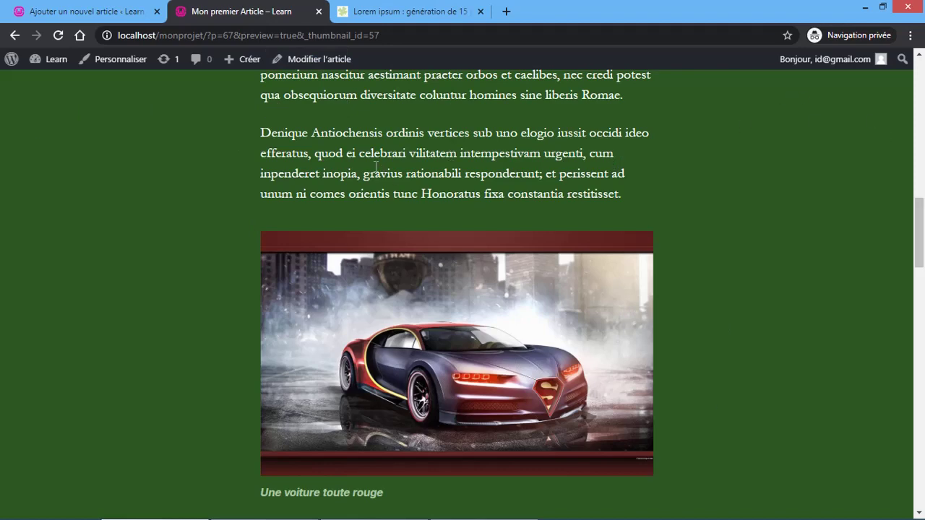
scroll(651, 463, "down", 20)
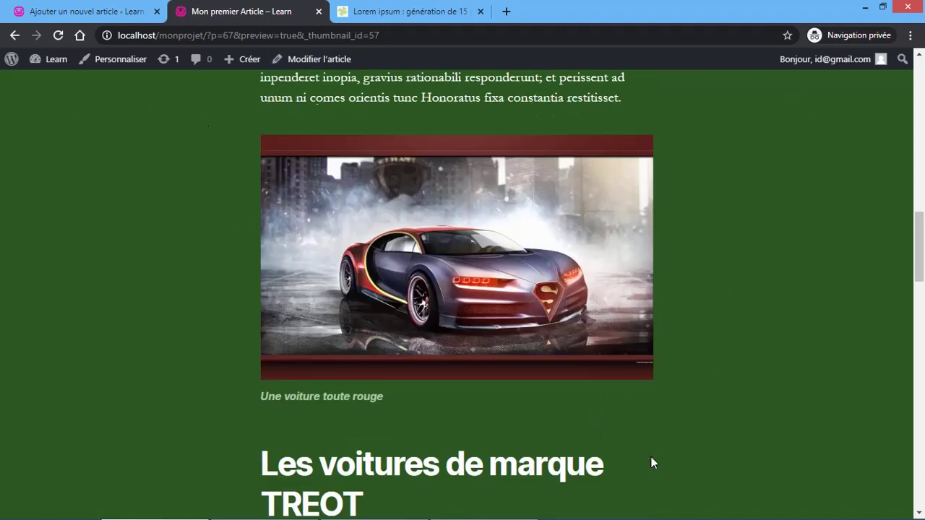
scroll(651, 463, "down", 1)
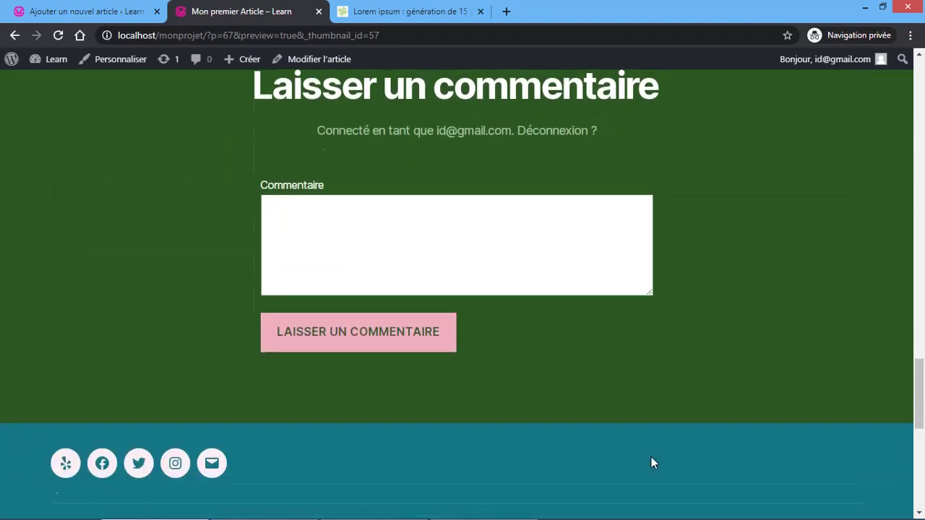
scroll(371, 186, "down", 4)
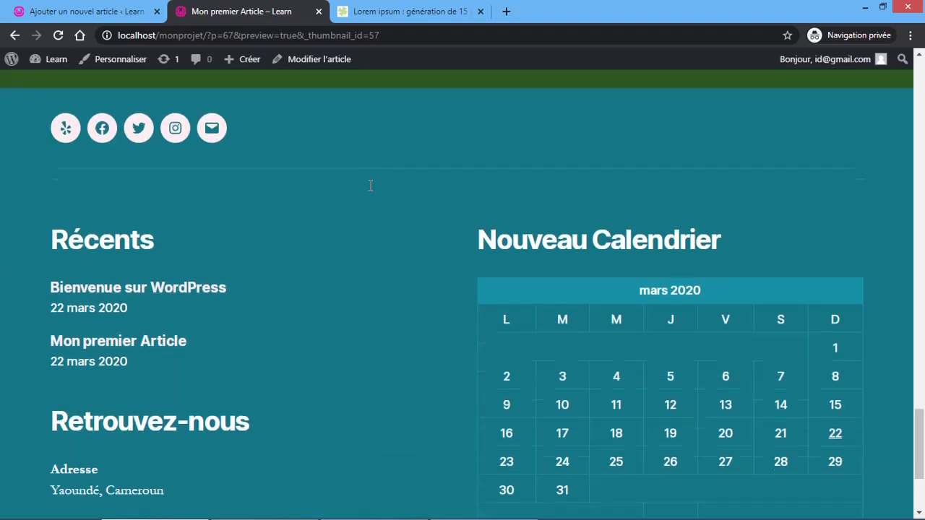
scroll(320, 155, "up", 7)
- Back in the editor, schedule the article's publication for 30 mars 2020
left_click(83, 13)
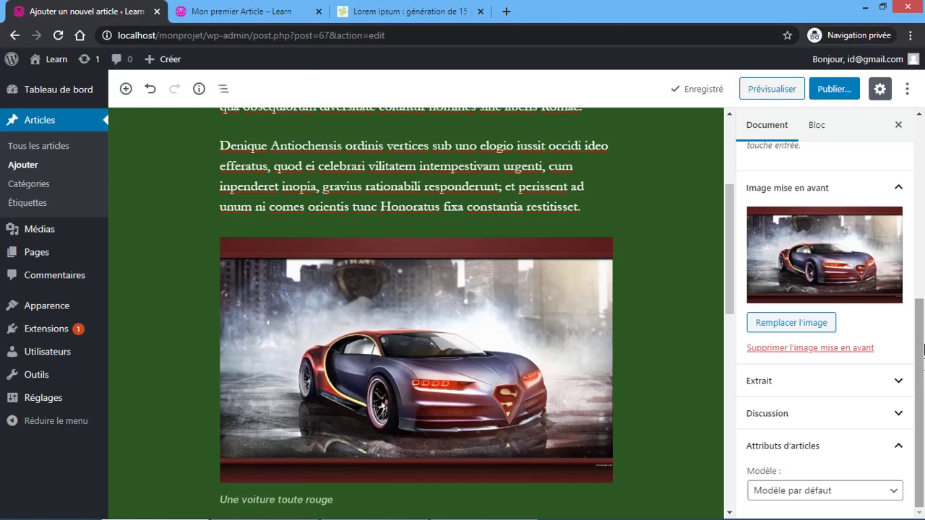
scroll(808, 283, "up", 5)
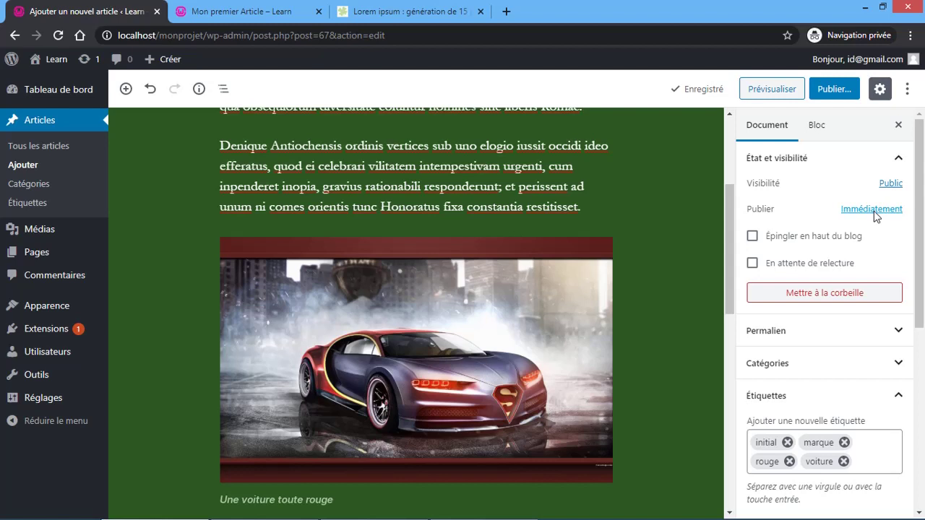
left_click(874, 211)
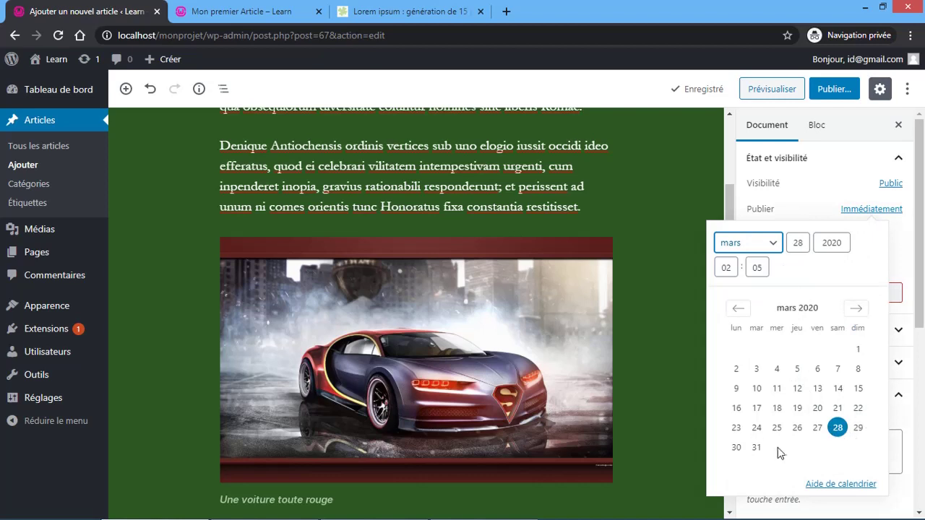
left_click(737, 447)
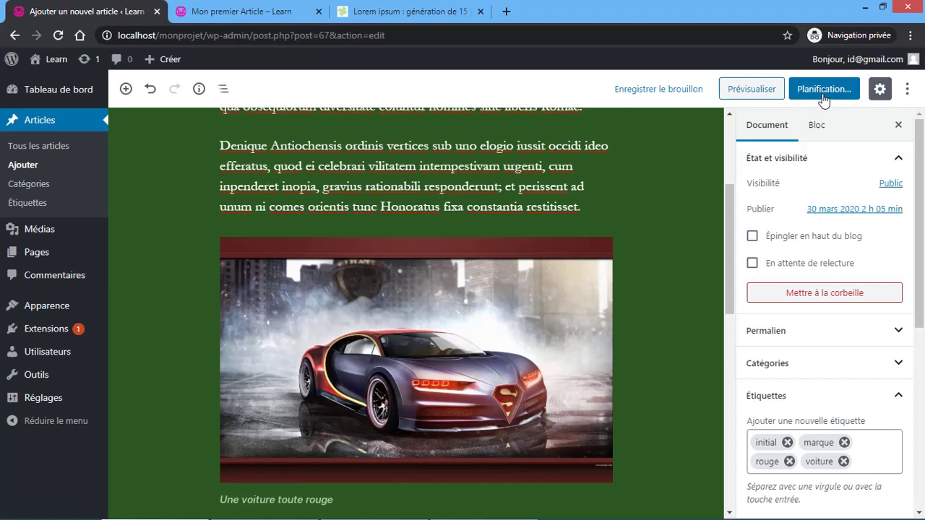
- Set the article's publication date to 28 mars 2020, and publish the article with confirmation
left_click(845, 210)
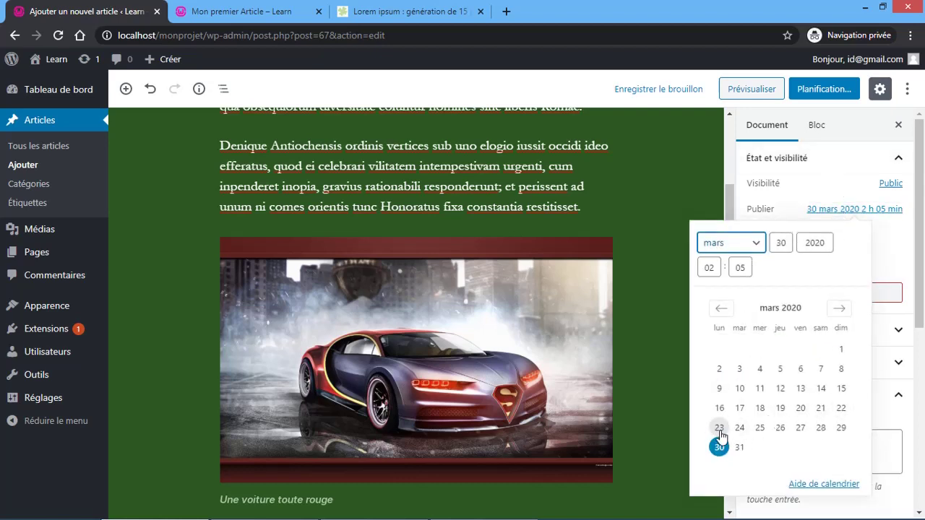
left_click(820, 430)
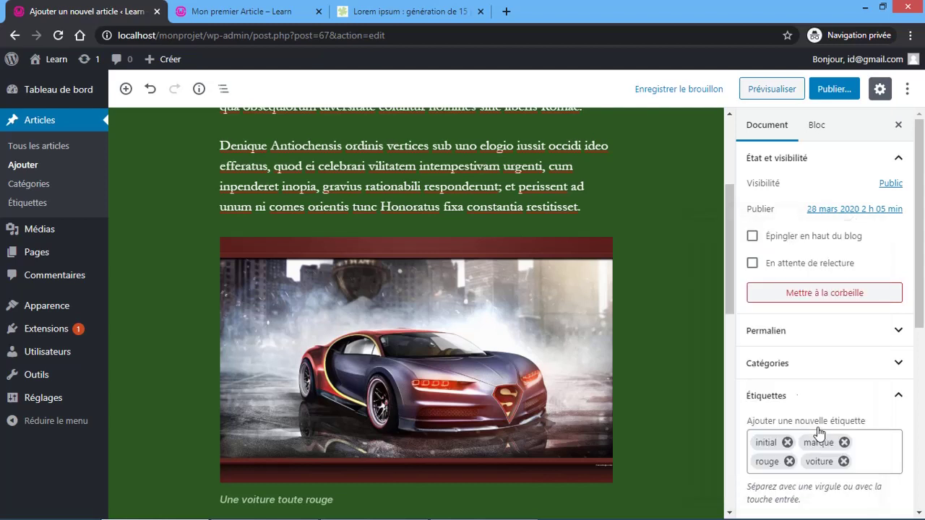
left_click(833, 88)
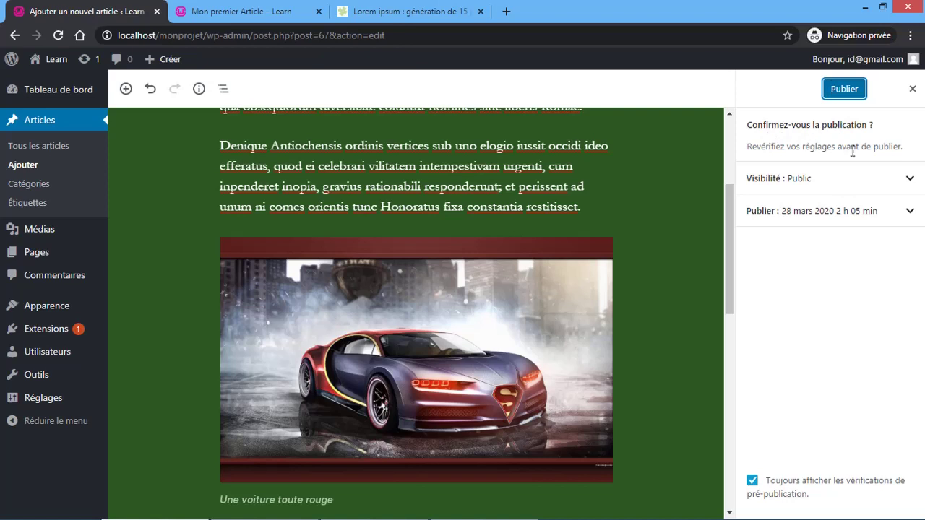
left_click(842, 90)
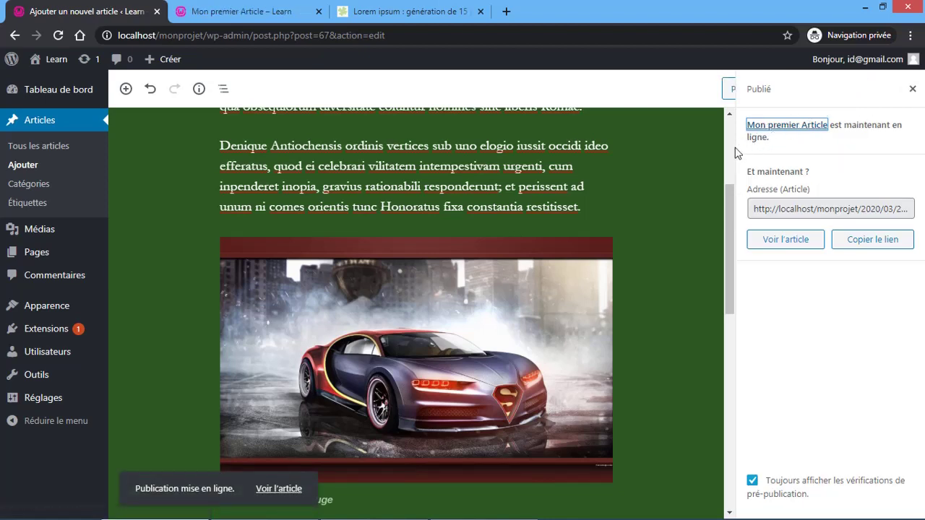
- Open the published article on the site and review it from the header to the footer's recent articles and calendar
left_click(841, 207)
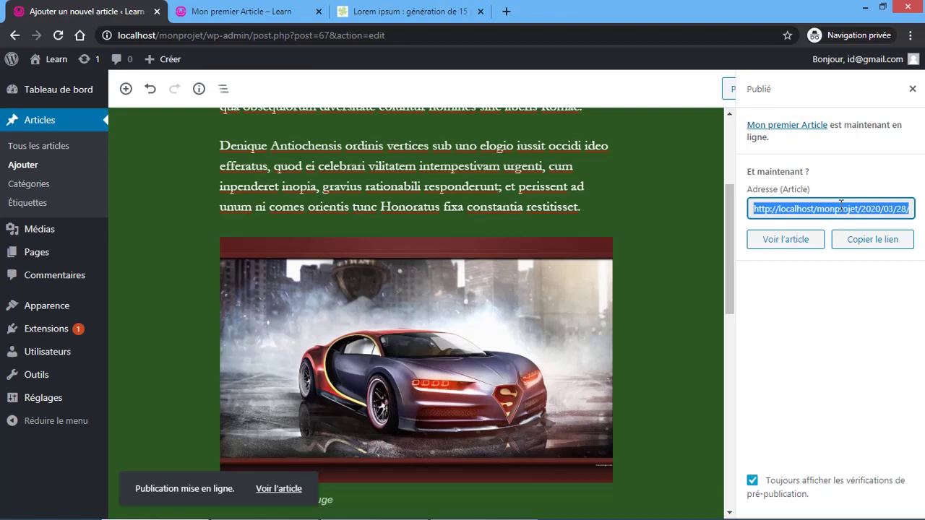
left_click(790, 245)
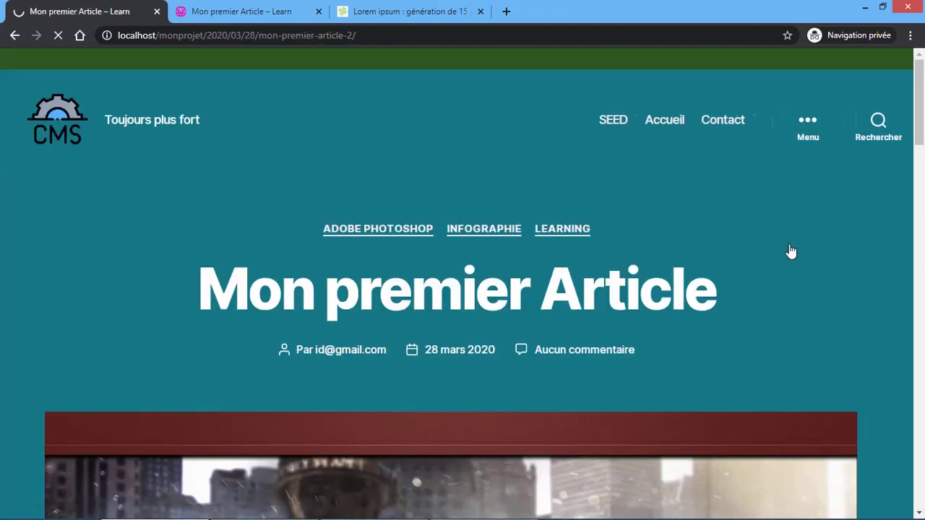
scroll(348, 251, "down", 3)
scroll(349, 251, "up", 3)
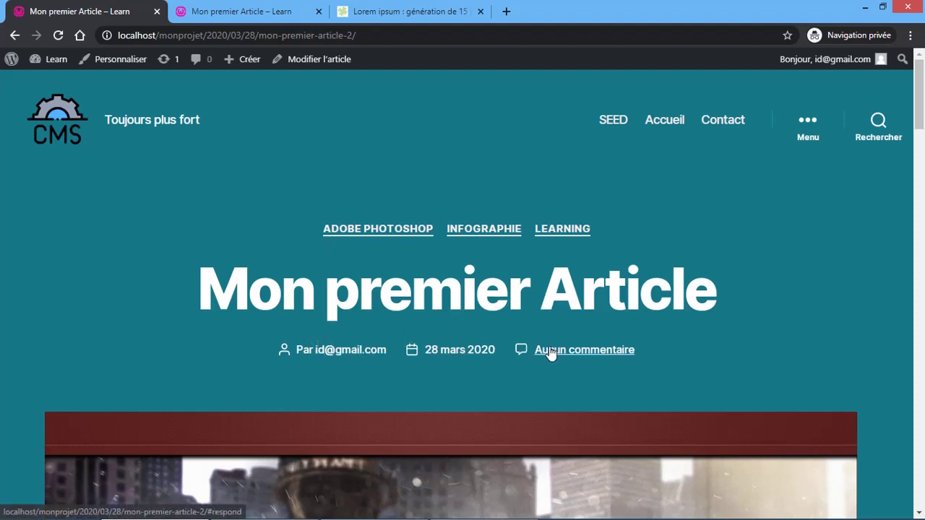
scroll(548, 357, "down", 10)
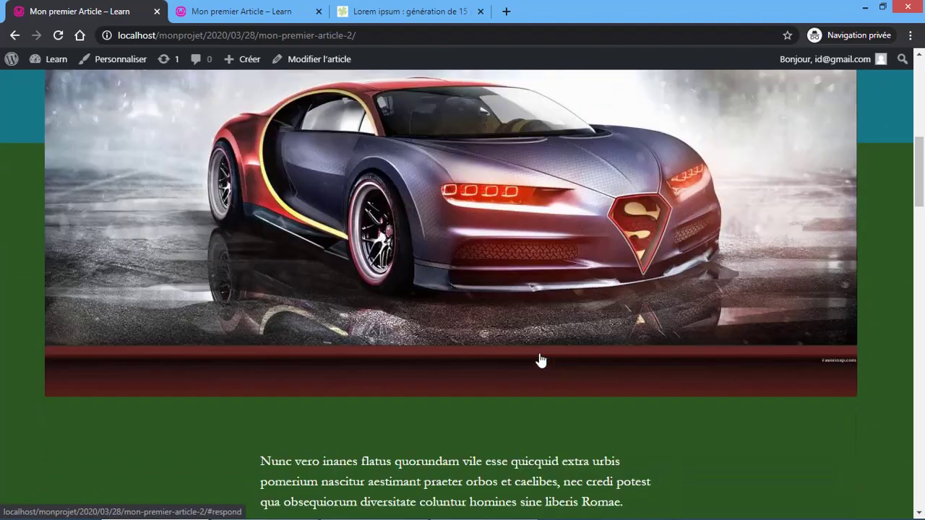
scroll(541, 360, "down", 15)
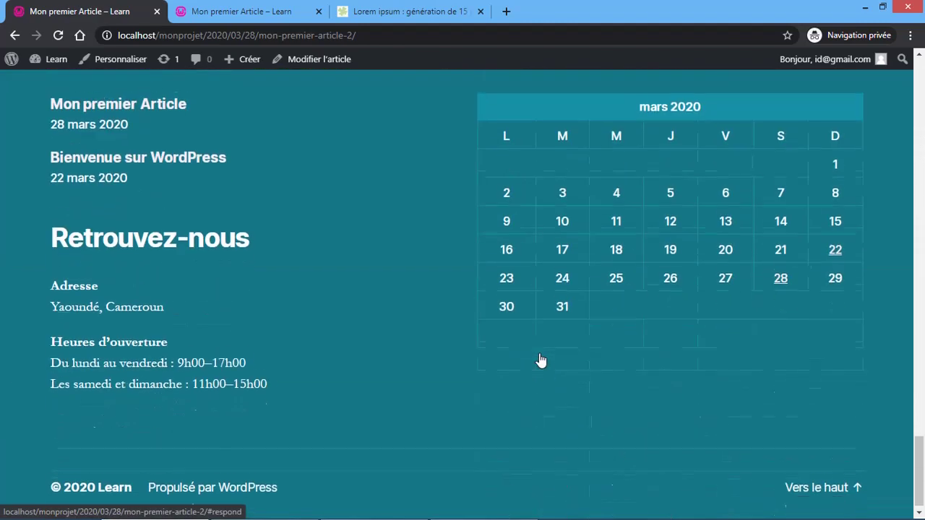
- Post the comment "bonjour! très bel article" on the published article and check it on the page
scroll(540, 360, "up", 8)
left_click(408, 309)
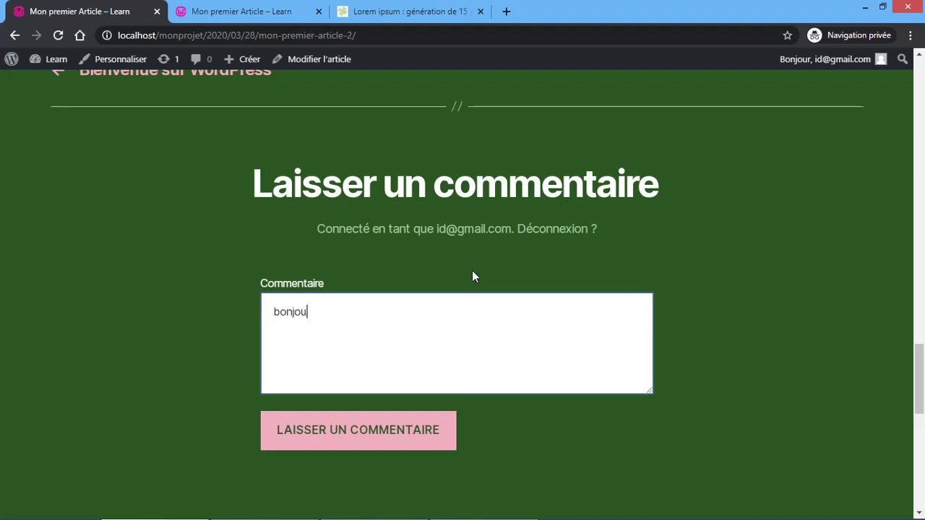
type("bonjour! très bel")
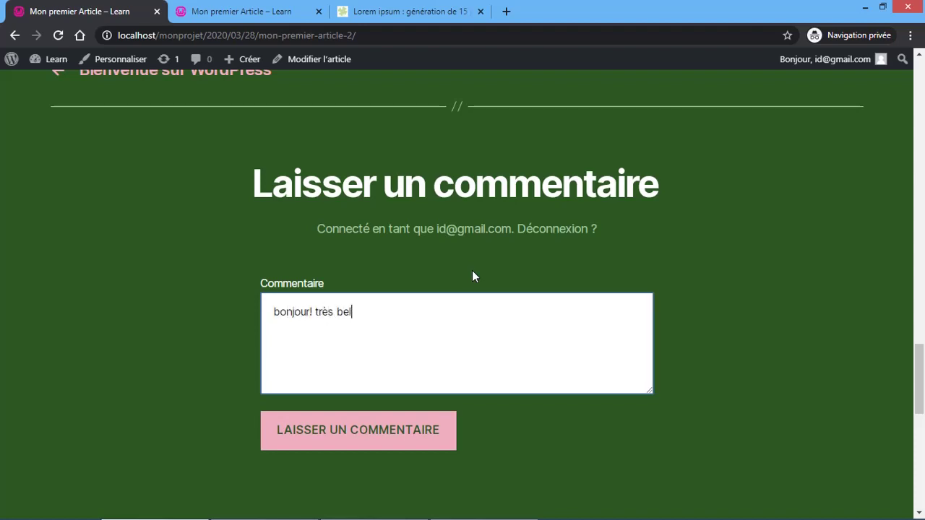
type(" article")
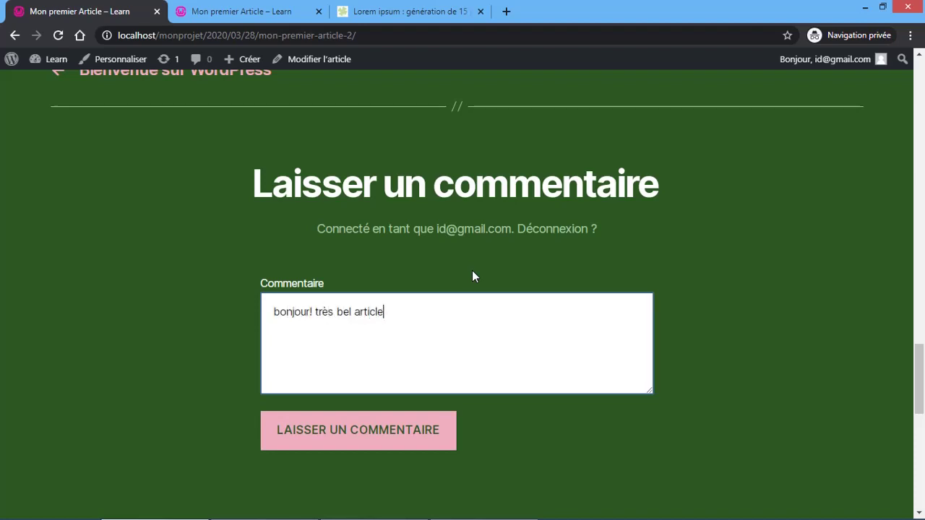
left_click(388, 432)
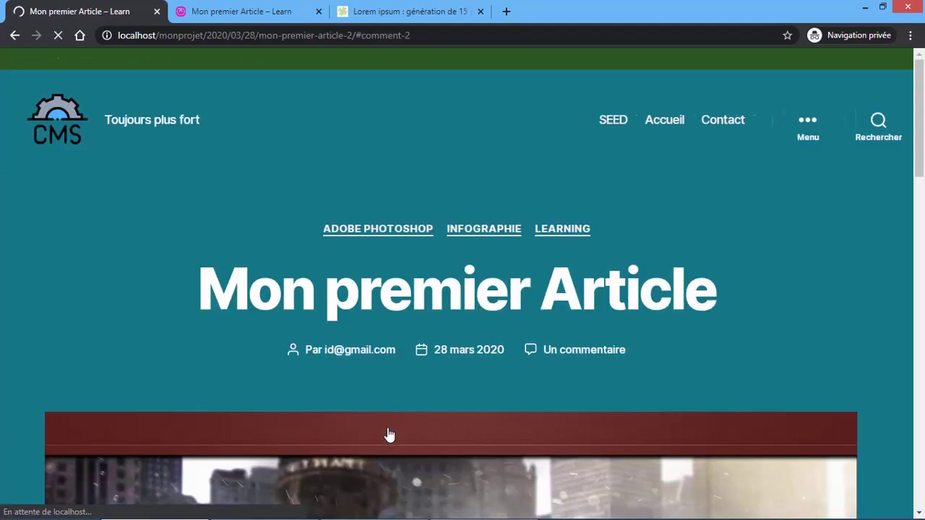
scroll(389, 434, "down", 3)
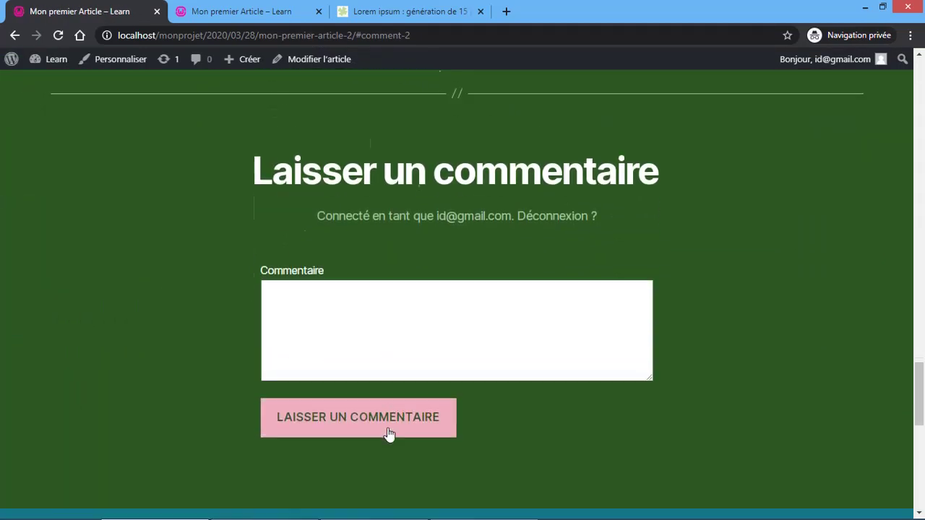
scroll(389, 434, "up", 4)
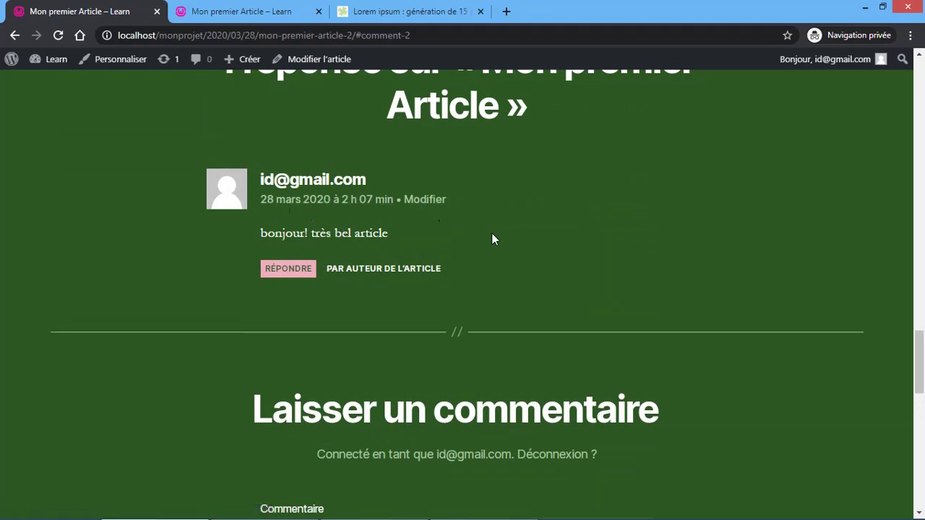
scroll(491, 235, "up", 20)
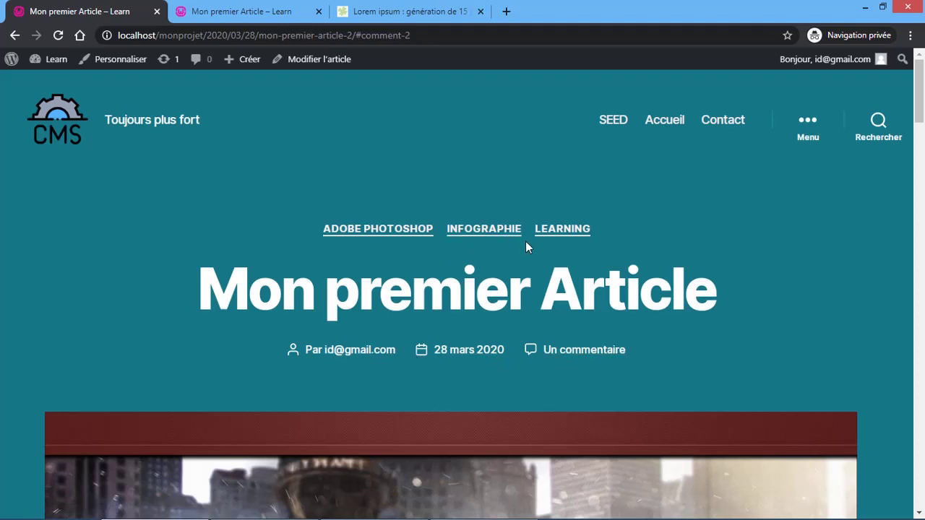
- Return from the published article to the site's dashboard and open the list of all articles
left_click(239, 6)
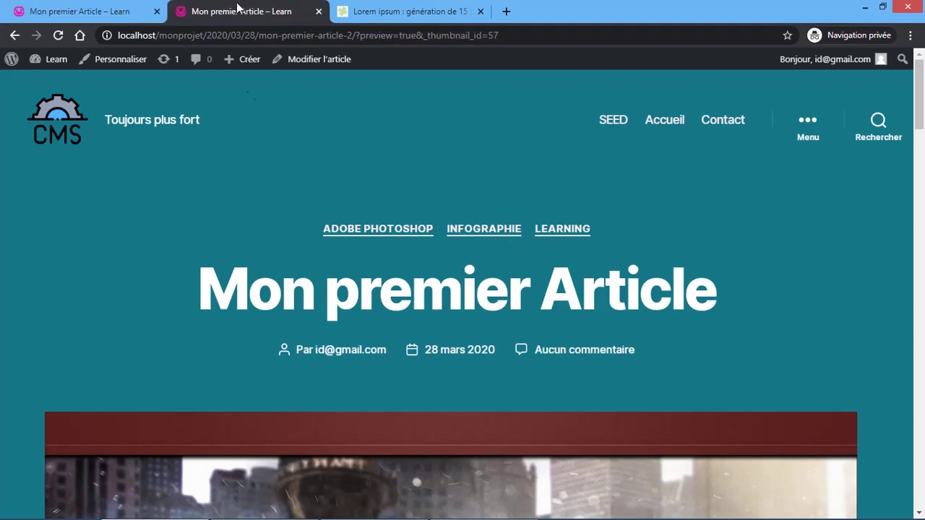
left_click(115, 7)
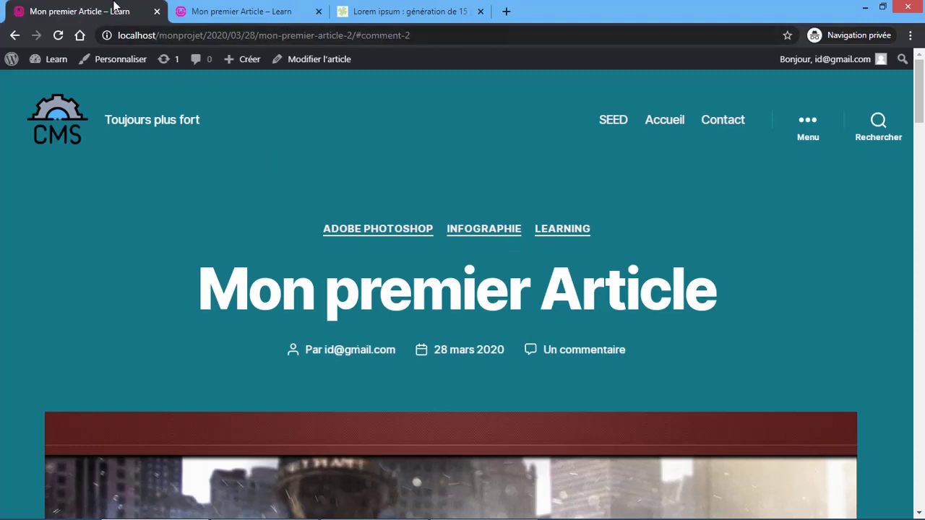
mouse_move(58, 61)
left_click(67, 84)
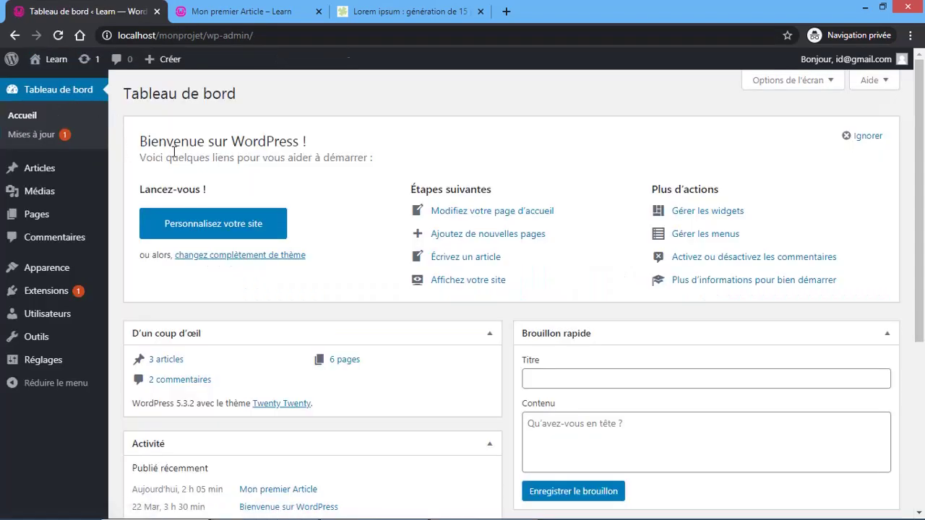
mouse_move(70, 176)
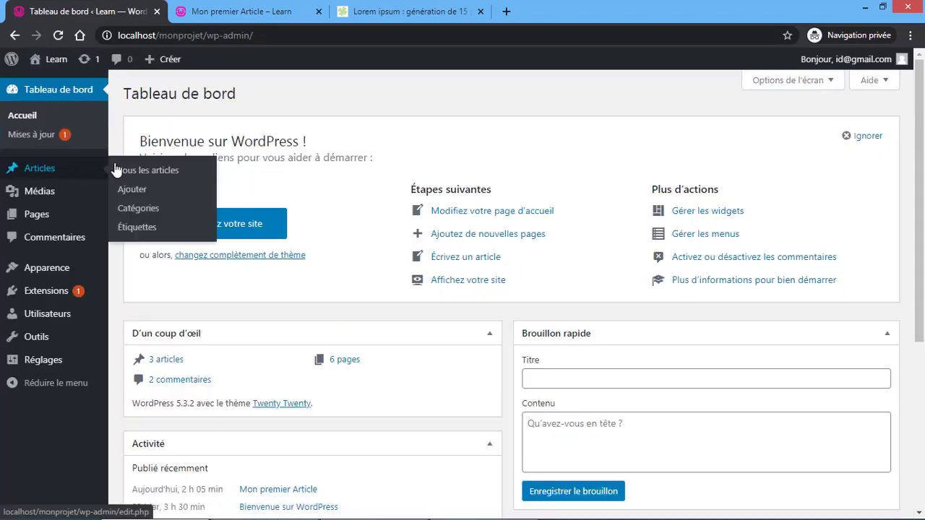
left_click(152, 171)
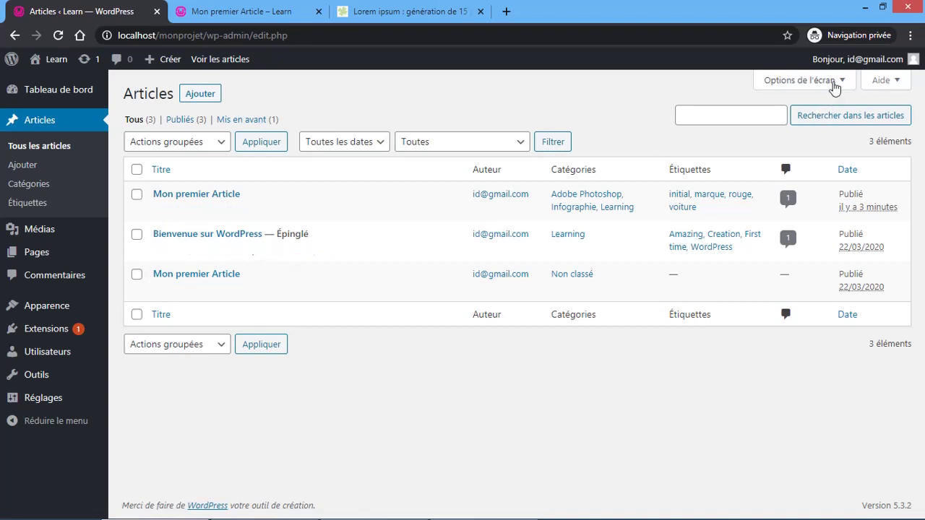
- Set the article list's display mode to "Liste avec extraits" and apply it
left_click(835, 81)
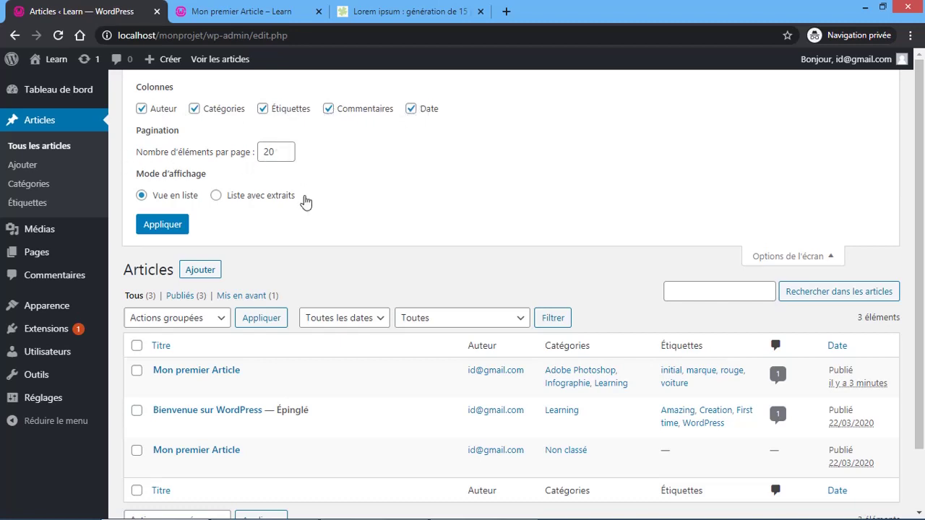
scroll(312, 365, "down", 1)
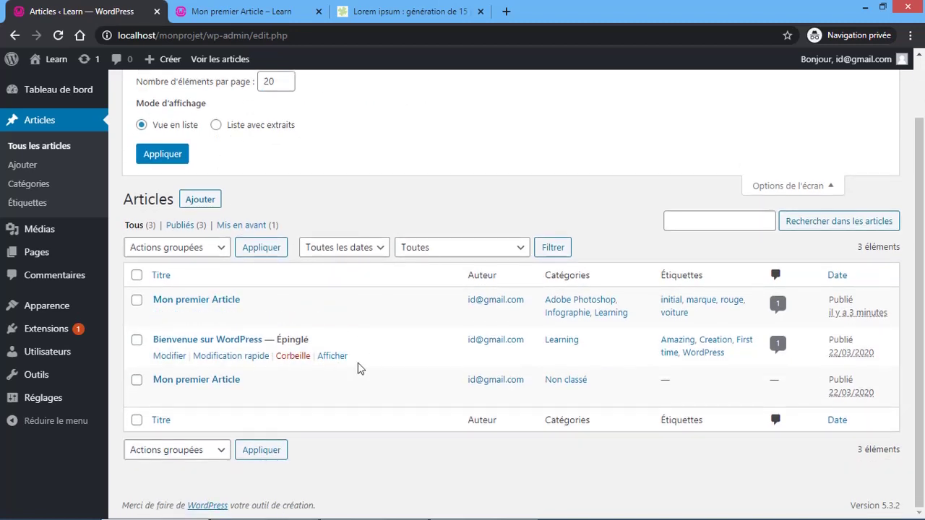
mouse_move(611, 506)
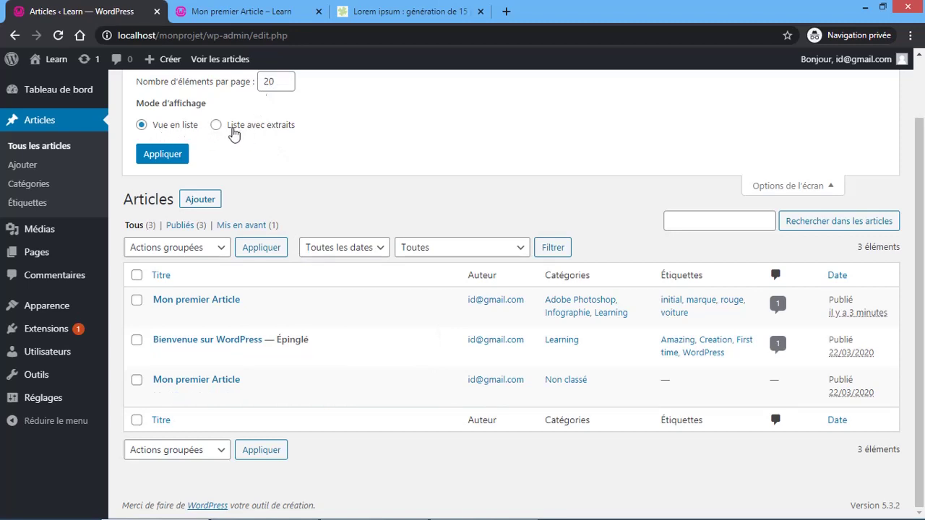
left_click(166, 160)
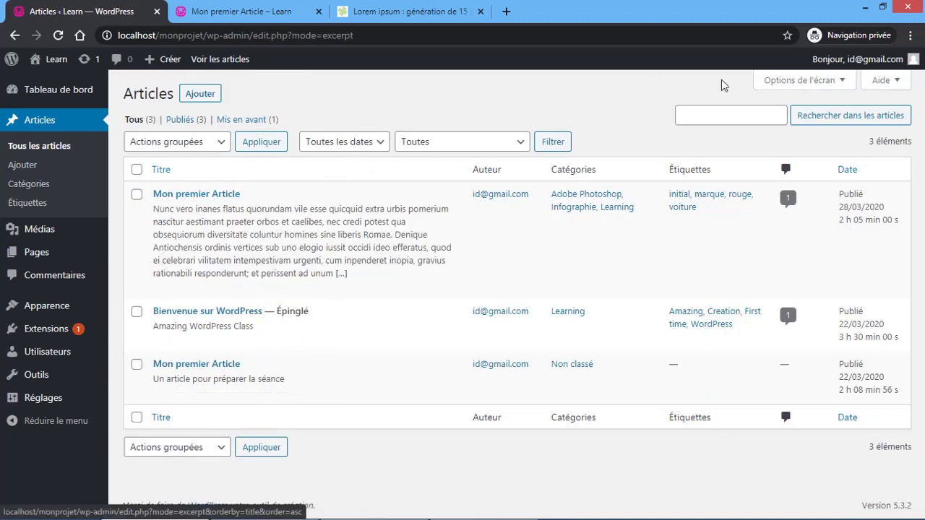
- Set the article list's display mode back to "Vue en liste" and apply it
left_click(782, 80)
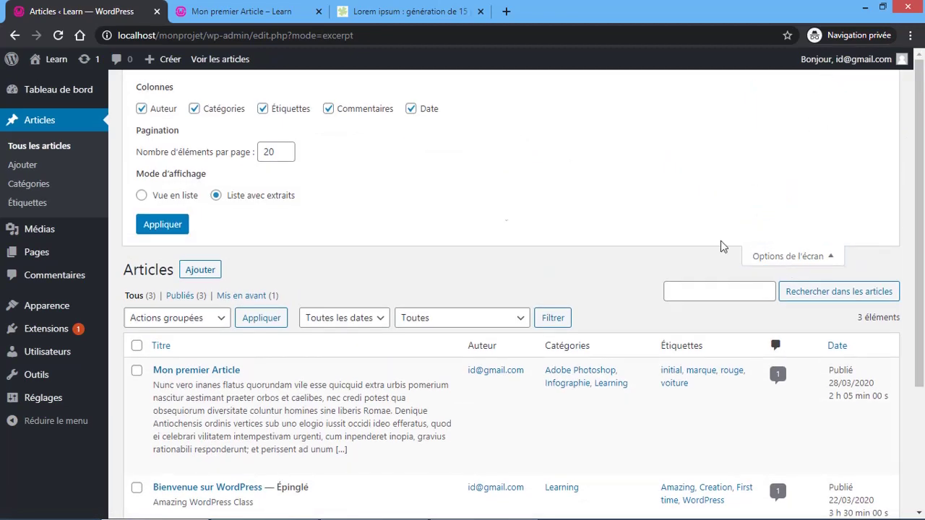
left_click(164, 201)
left_click(162, 234)
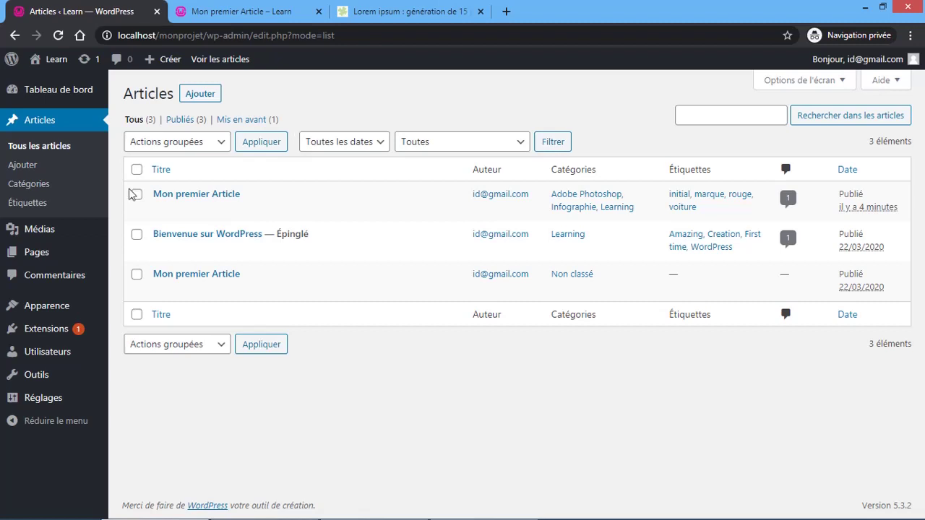
- Open the media library and review its files from the newest to the oldest
mouse_move(53, 236)
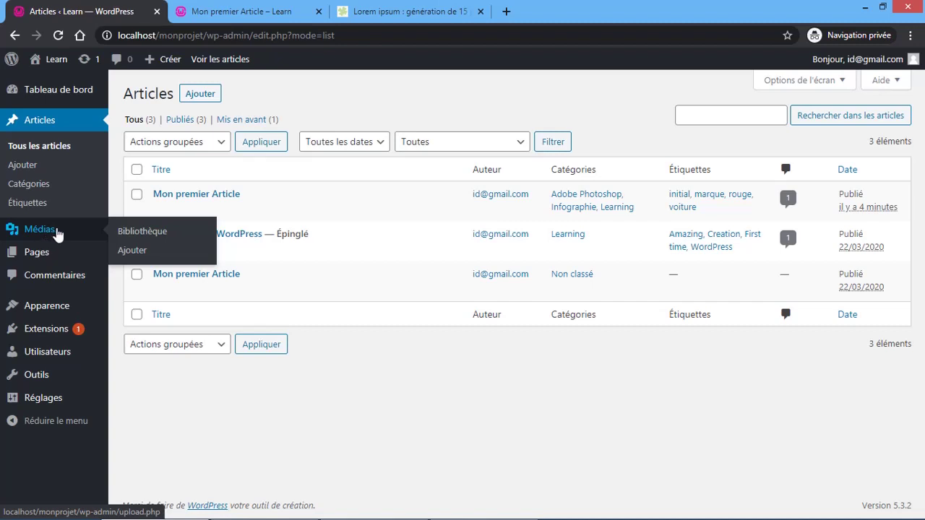
left_click(53, 235)
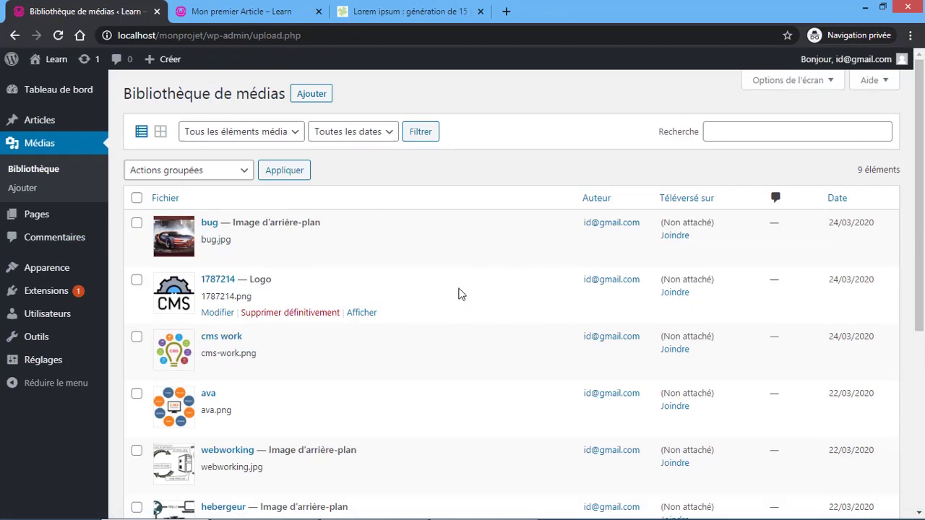
scroll(459, 293, "down", 5)
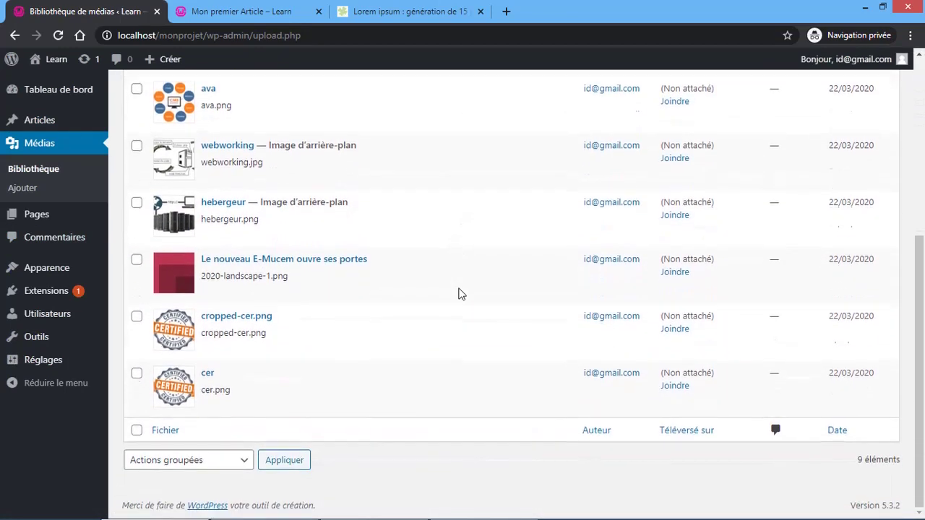
scroll(458, 294, "up", 5)
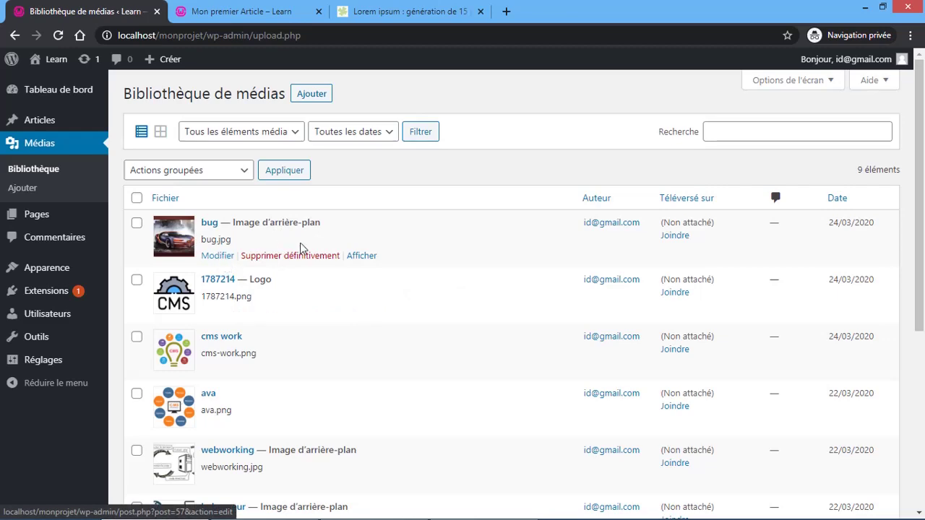
scroll(333, 317, "down", 3)
scroll(333, 317, "down", 1)
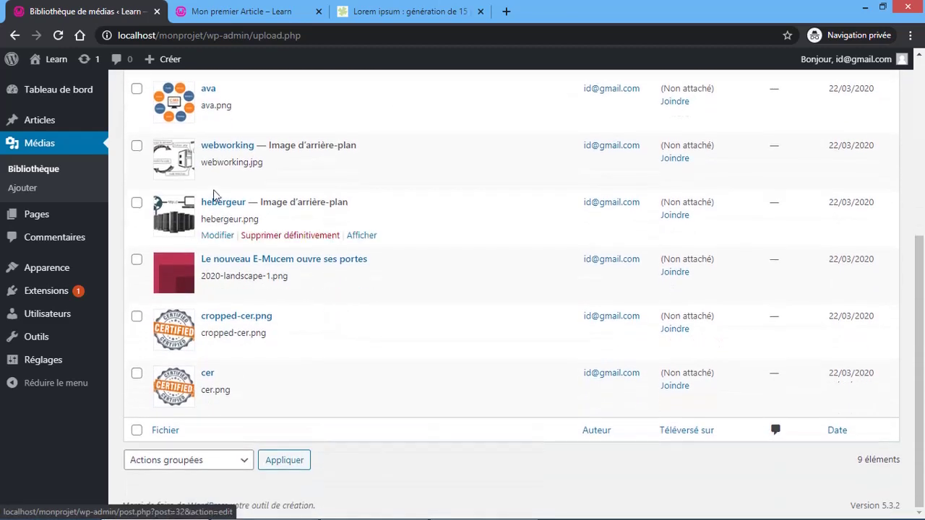
- Upload the presentation "Modèle dgs.pptx" as a new media file and check it in the media library
scroll(280, 353, "up", 5)
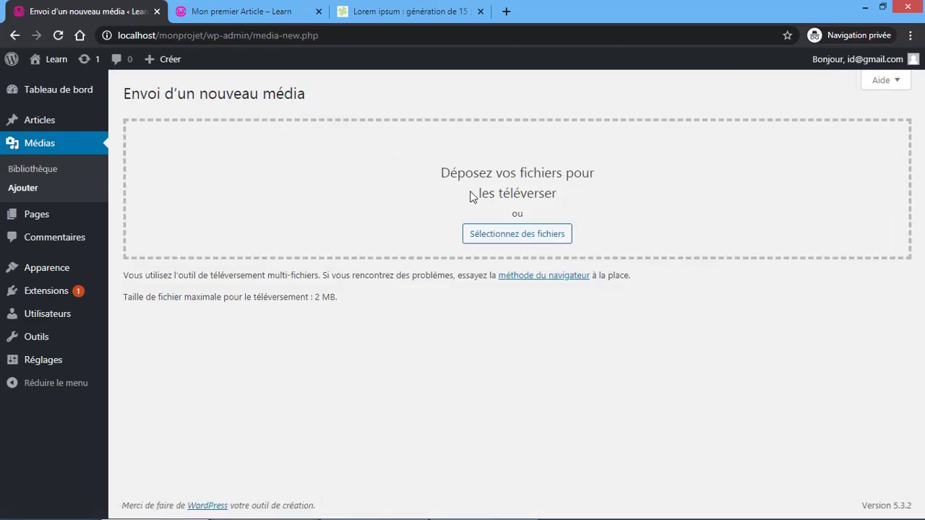
left_click(506, 246)
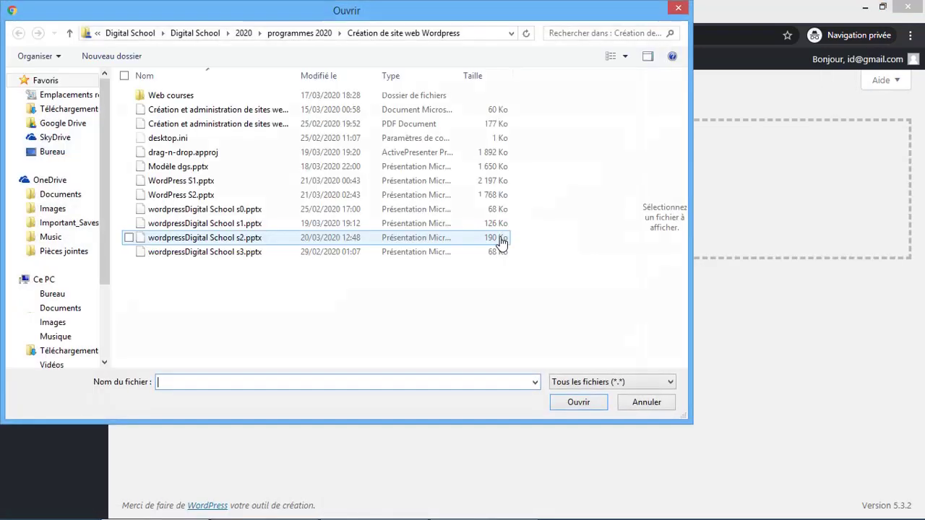
double_click(185, 167)
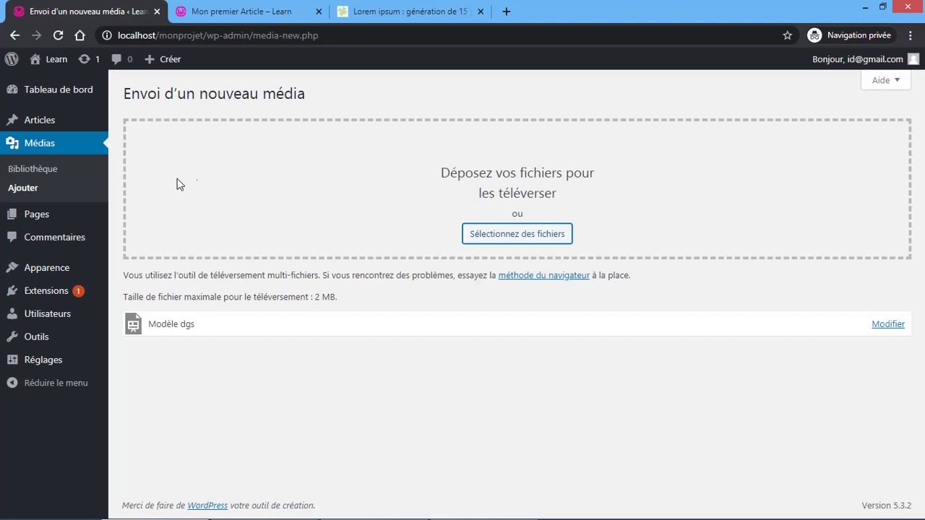
left_click(48, 171)
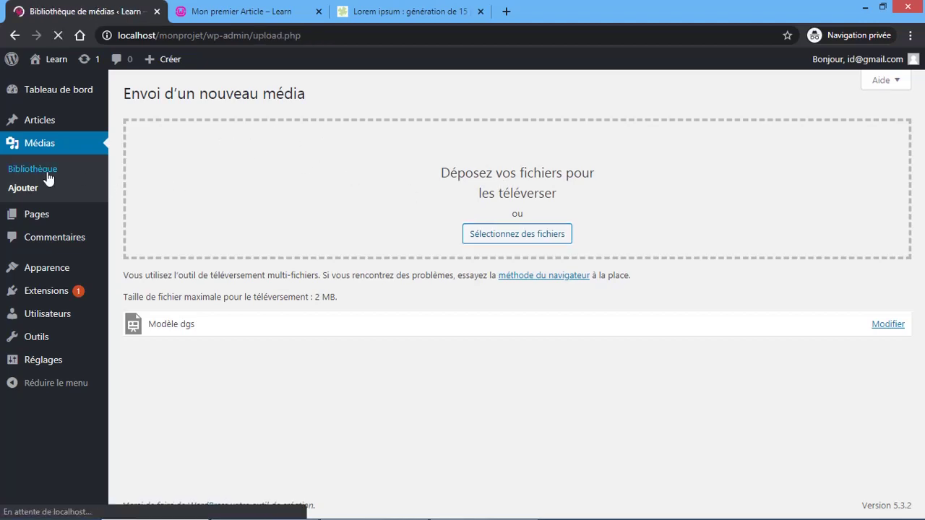
scroll(372, 322, "down", 5)
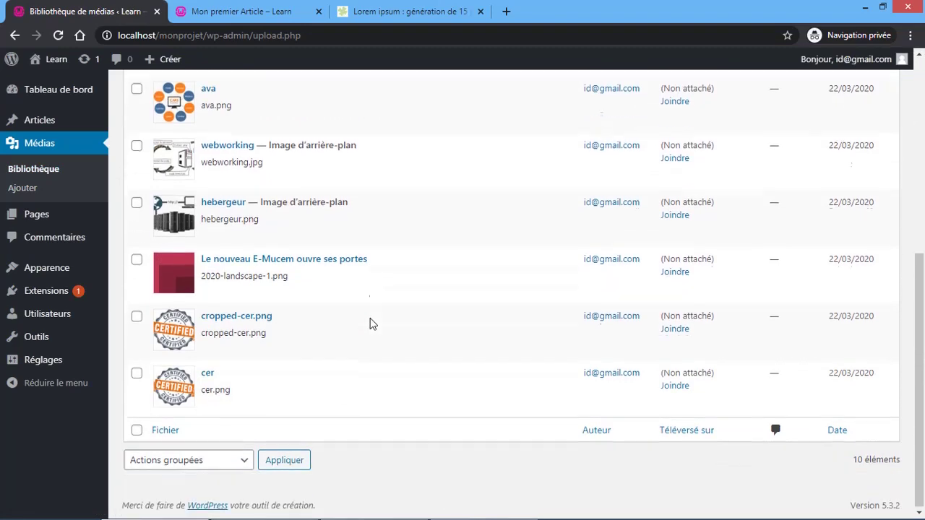
scroll(372, 321, "up", 5)
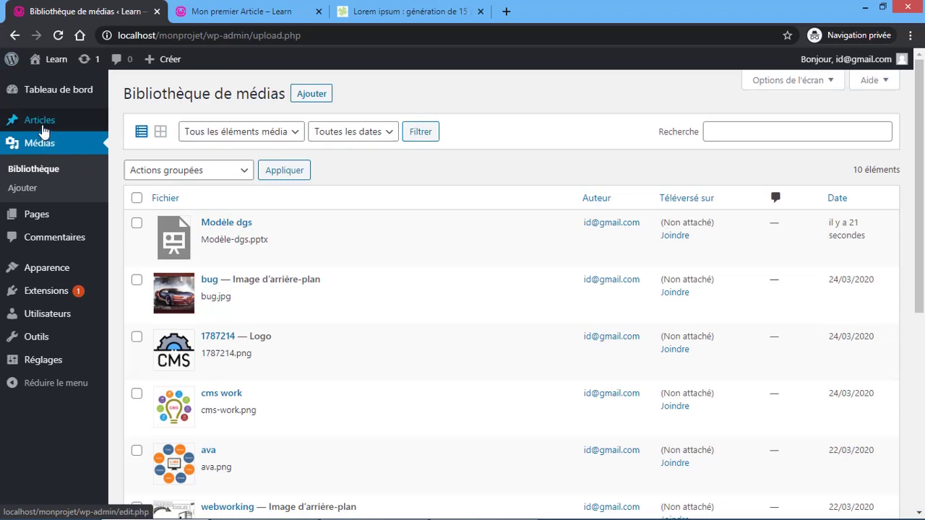
- Open the list of all pages and start a new page in the editor
mouse_move(55, 131)
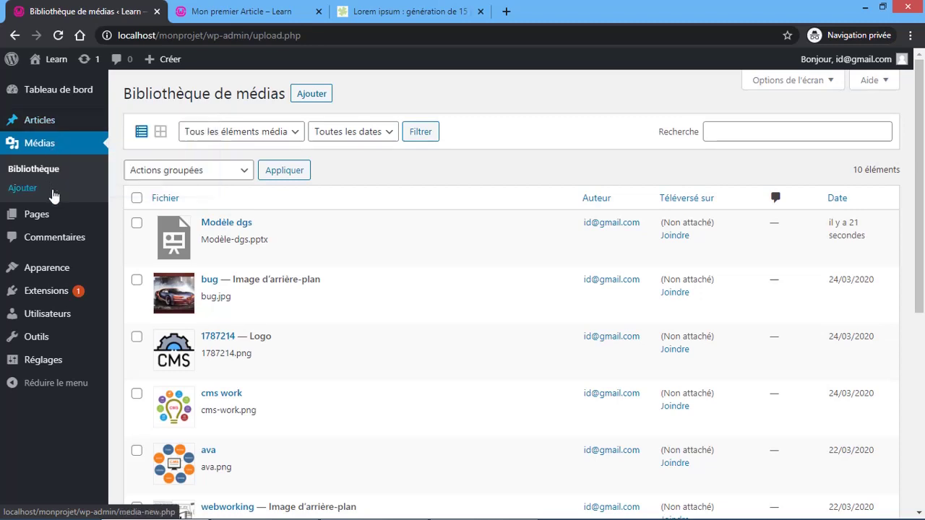
mouse_move(52, 220)
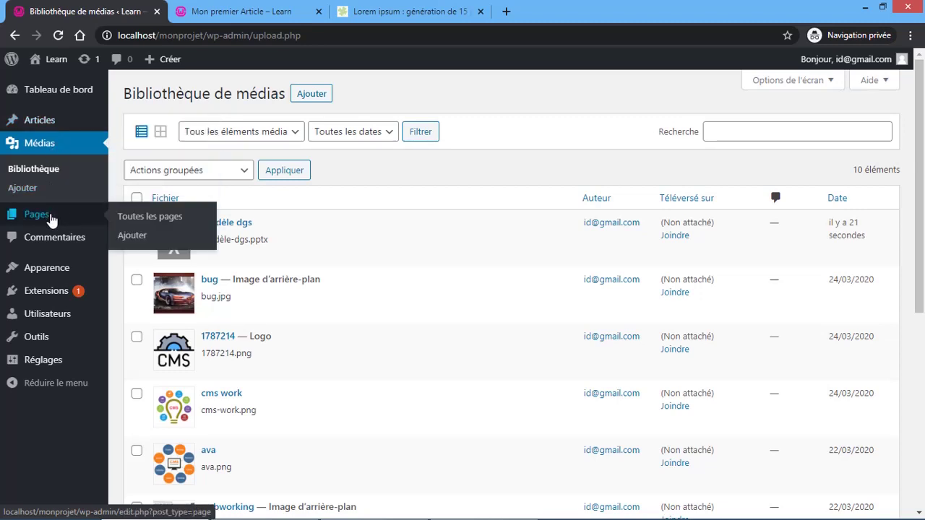
left_click(52, 218)
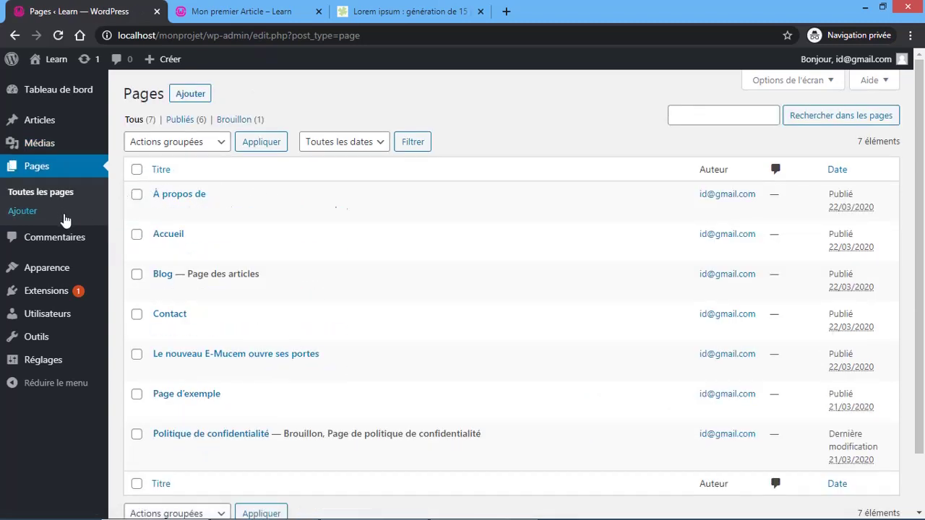
left_click(52, 189)
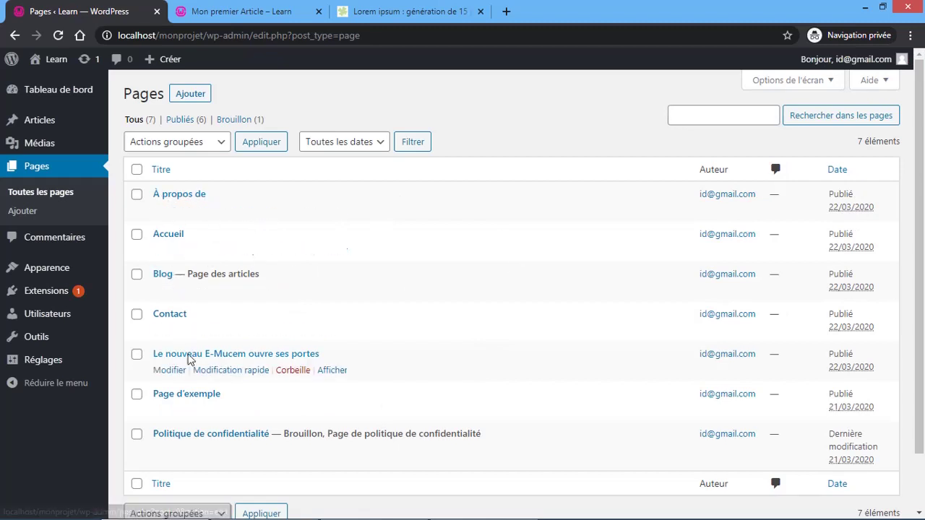
left_click(24, 212)
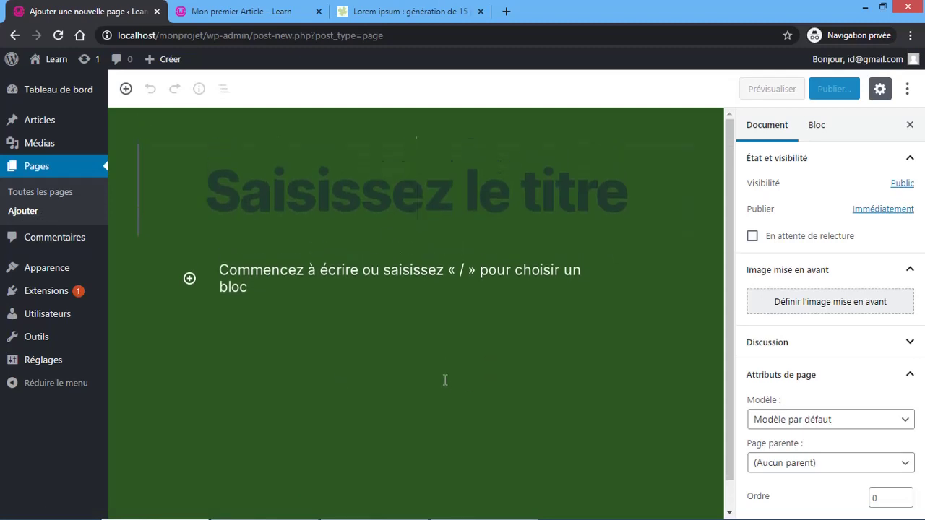
scroll(445, 380, "down", 1)
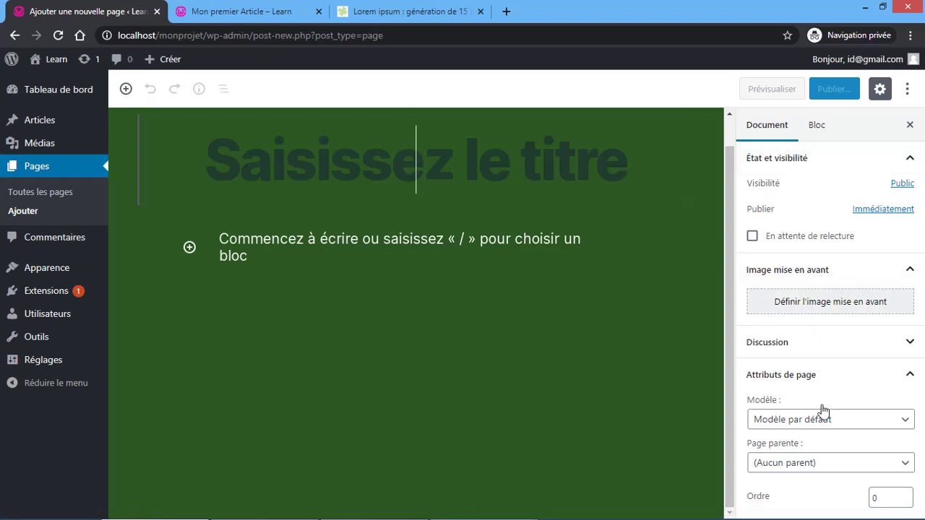
- Examine the template and parent page choices in the new page's attributes, keeping "Modèle par défaut" and "(Aucun parent)"
left_click(831, 425)
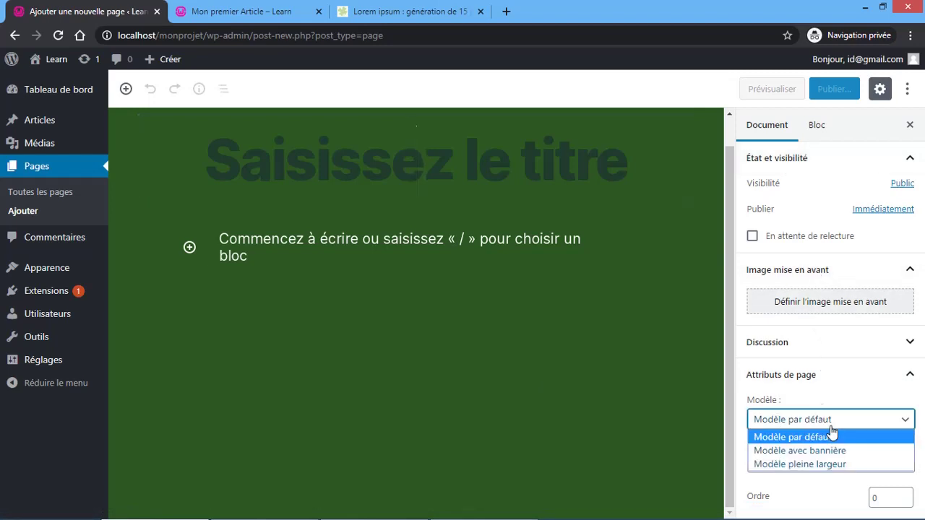
left_click(831, 427)
left_click(830, 425)
left_click(831, 428)
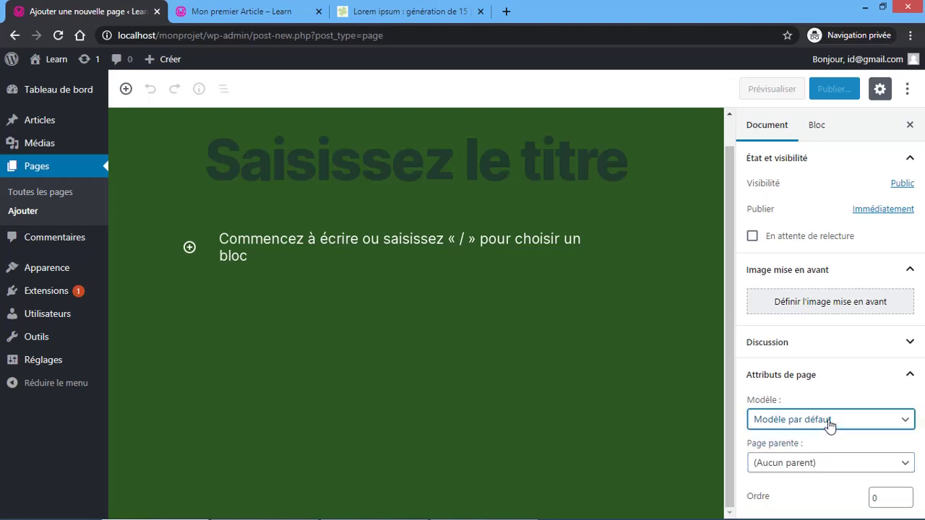
left_click(811, 467)
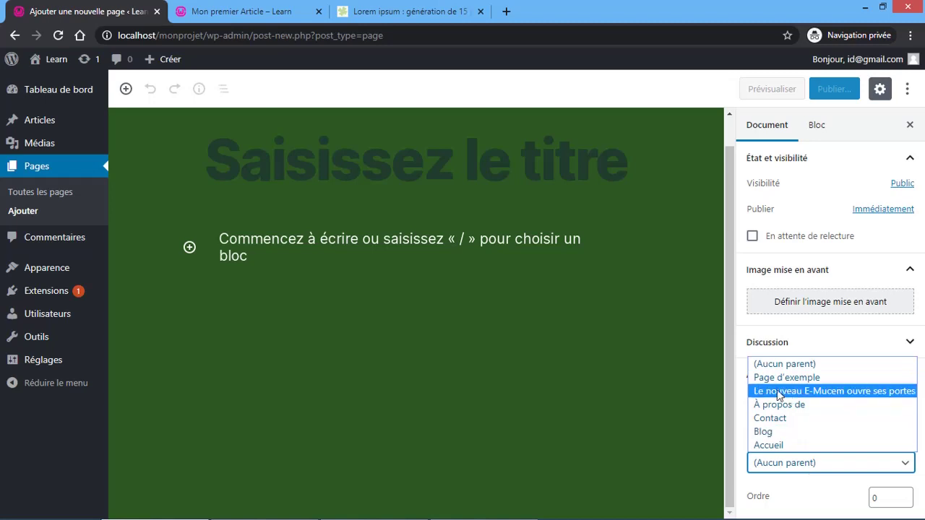
left_click(740, 388)
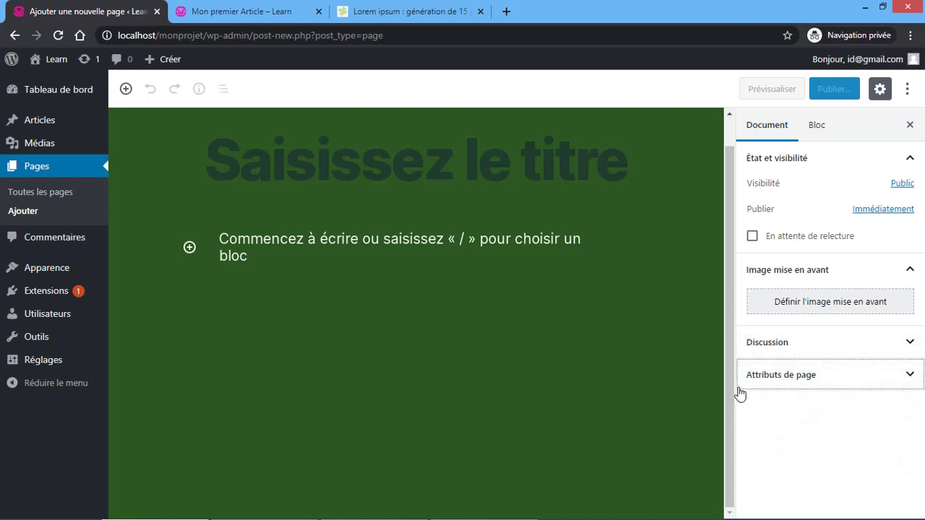
left_click(760, 391)
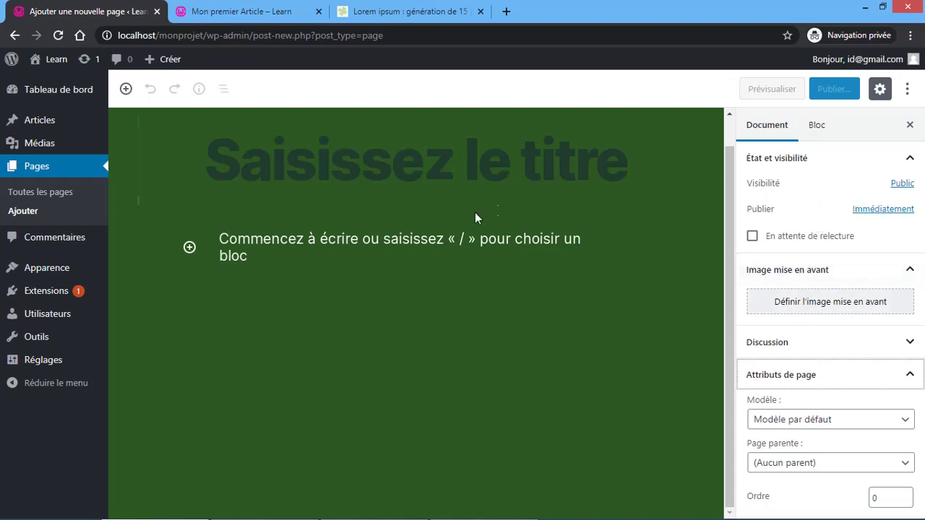
- View the settings of the empty paragraph block below the title, and return to the page's document settings
left_click(470, 252)
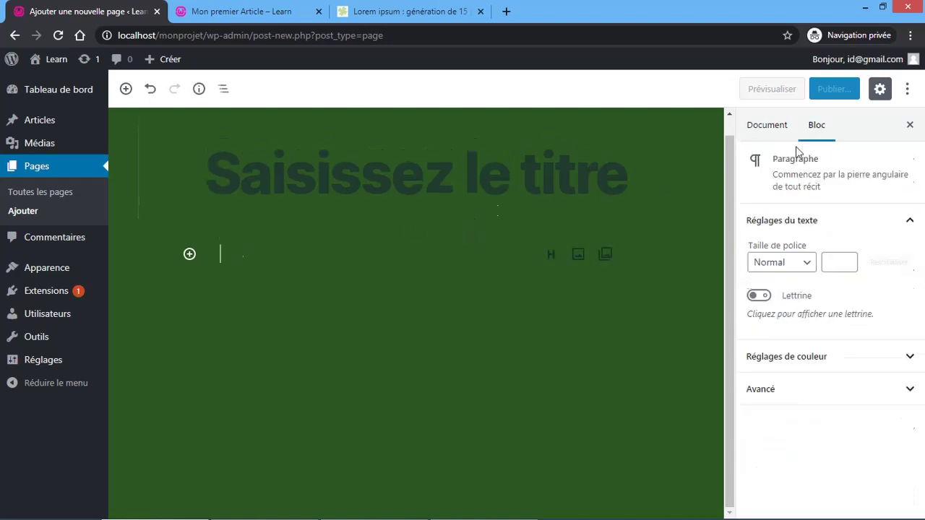
left_click(770, 130)
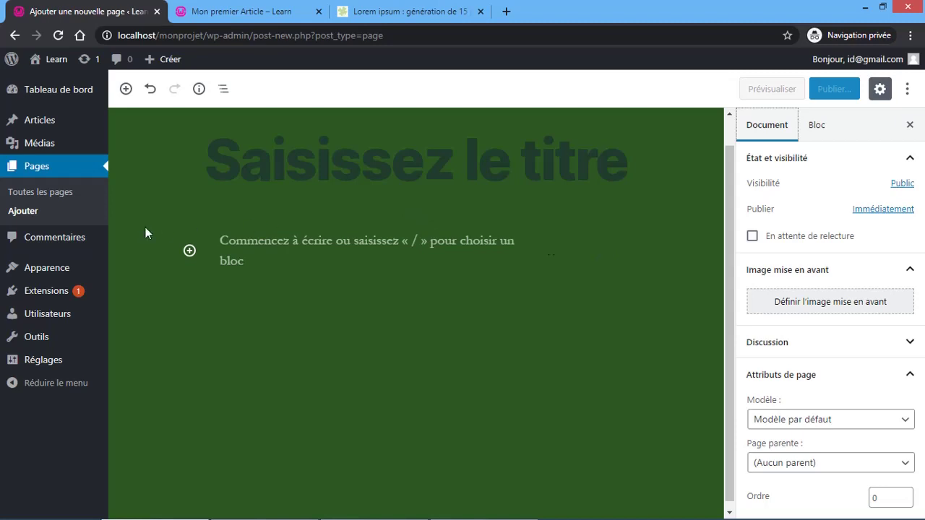
mouse_move(99, 295)
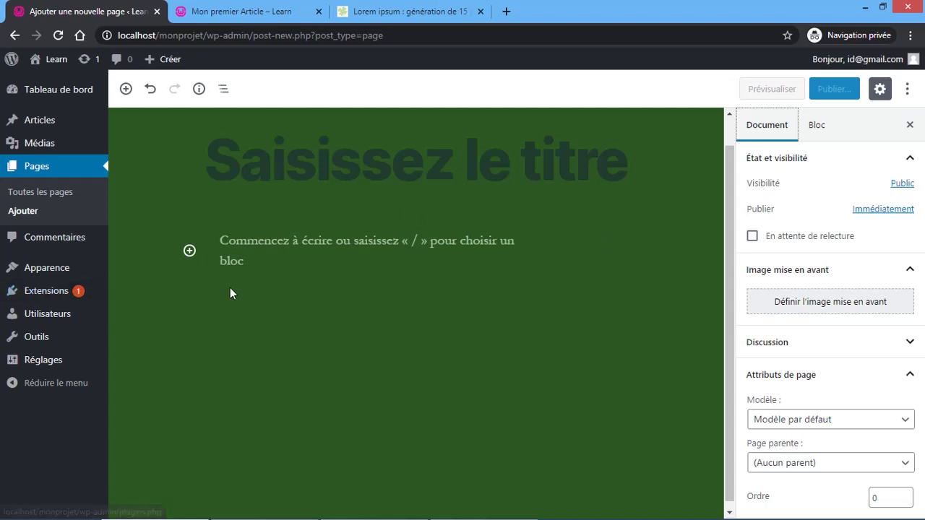